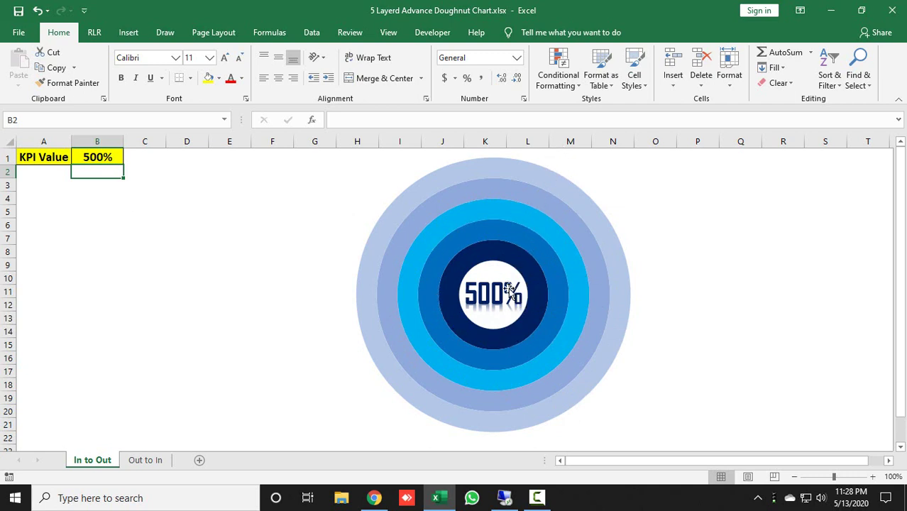
Try KPI values of 400% and then 450% in B1 on the In to Out sheet.
click(159, 462)
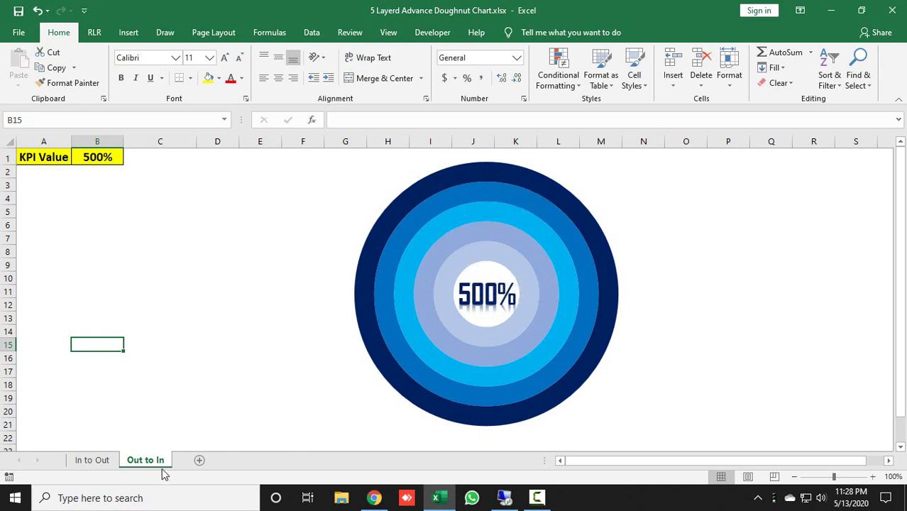
click(95, 463)
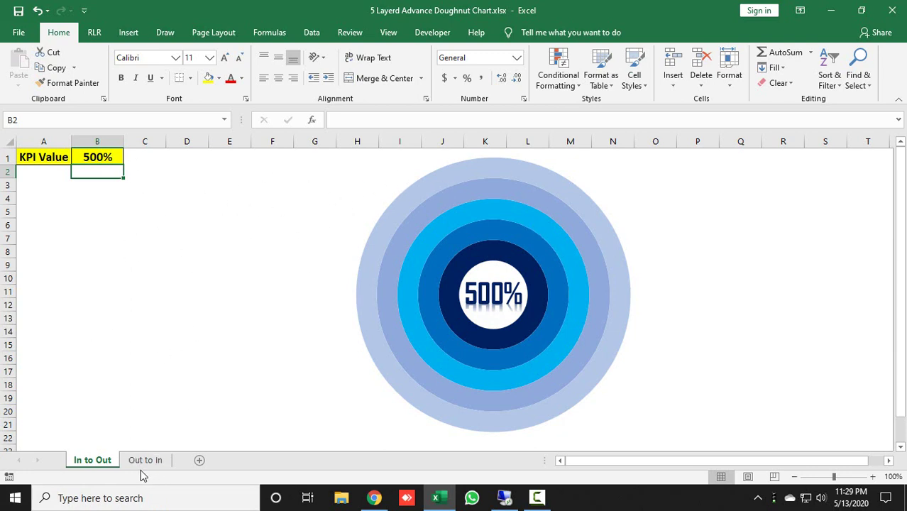
click(106, 155)
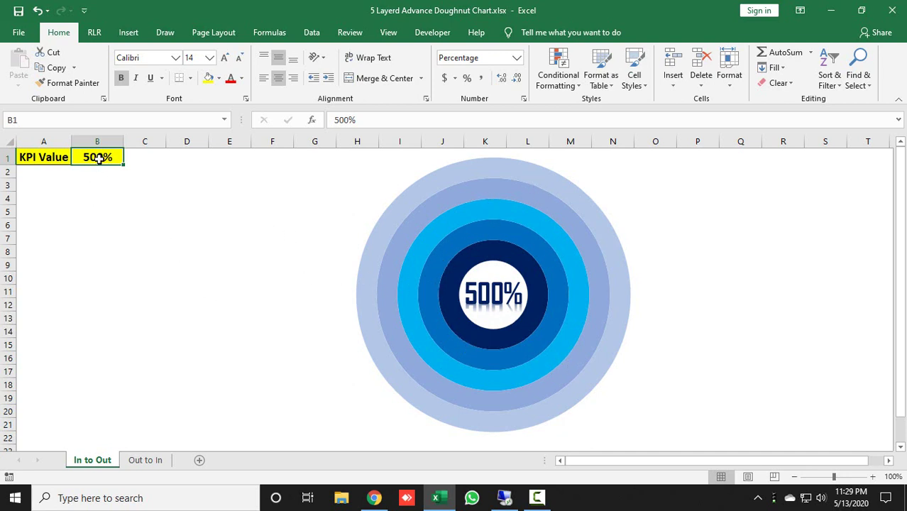
text(400)
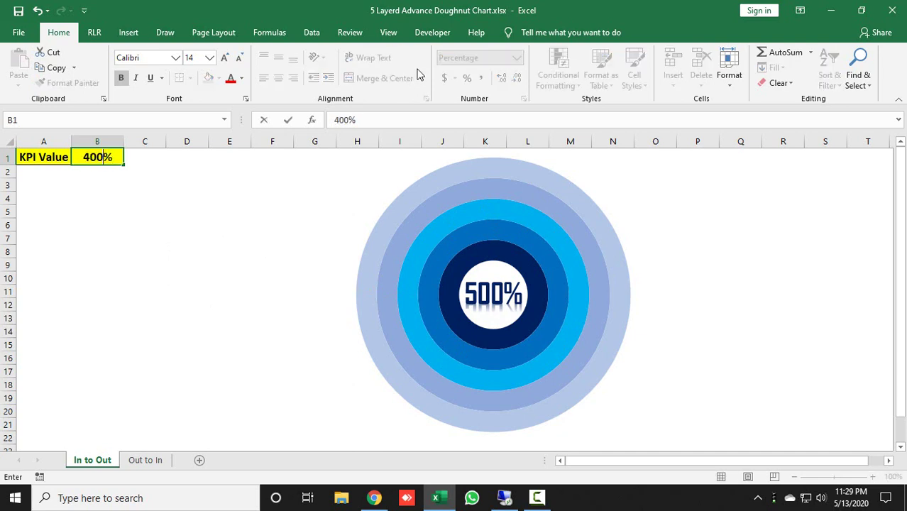
key(Return)
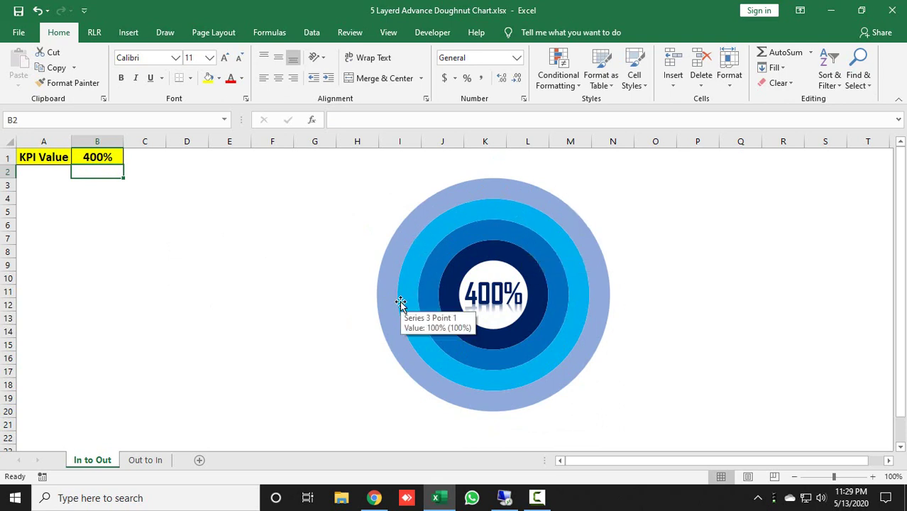
click(114, 157)
text(450)
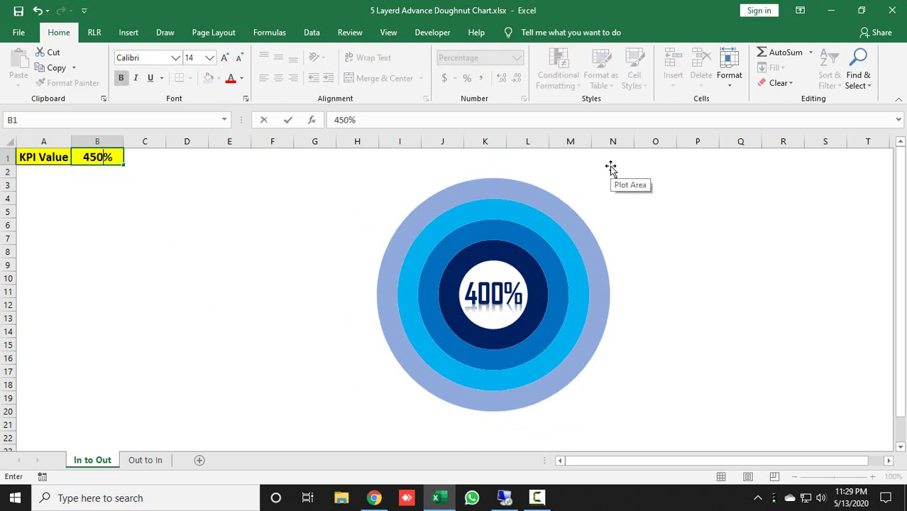
key(Return)
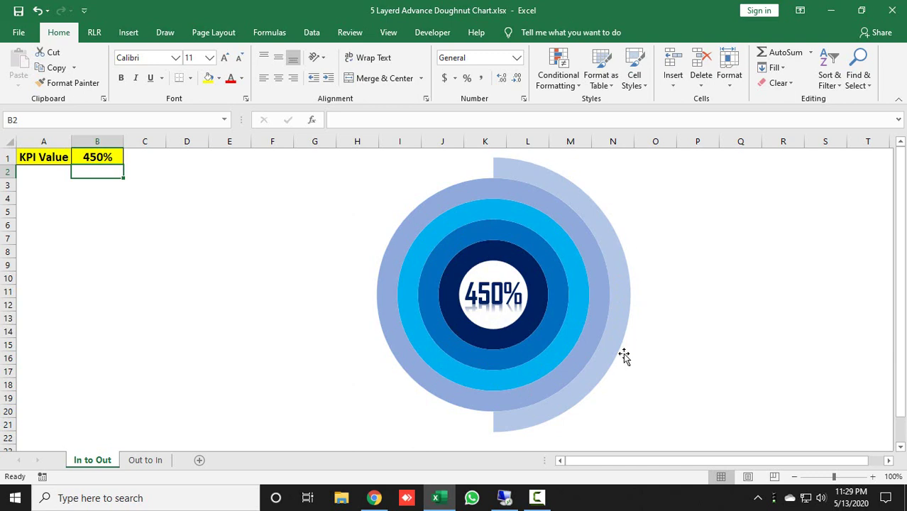
Change B1 to 150%, then settle on a 250% KPI value.
click(100, 157)
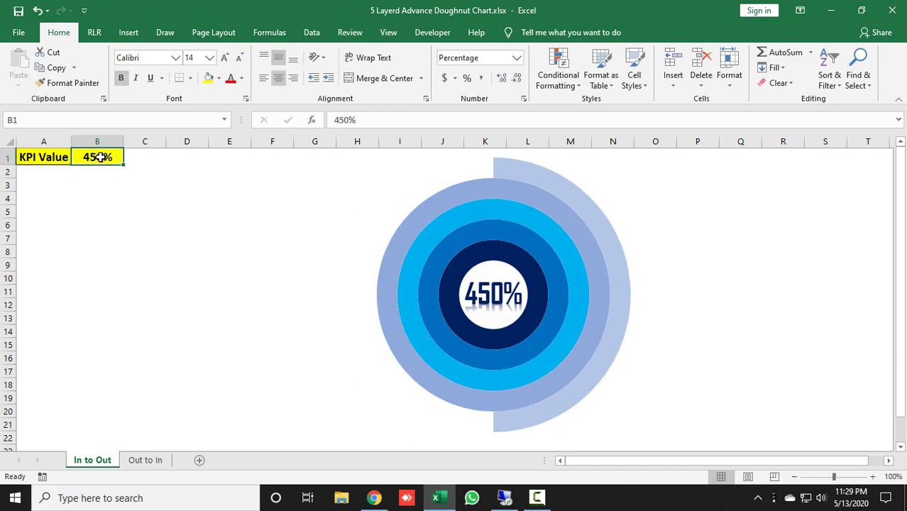
text(1)
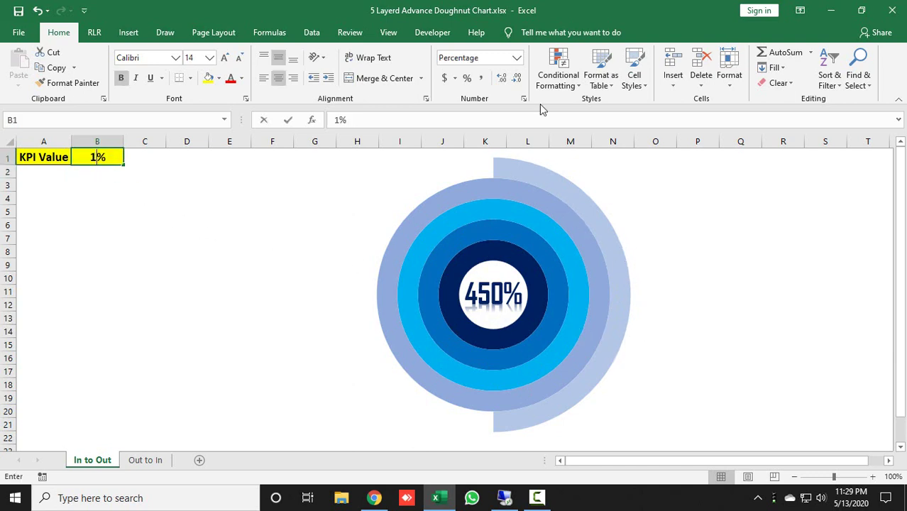
text(50)
key(Return)
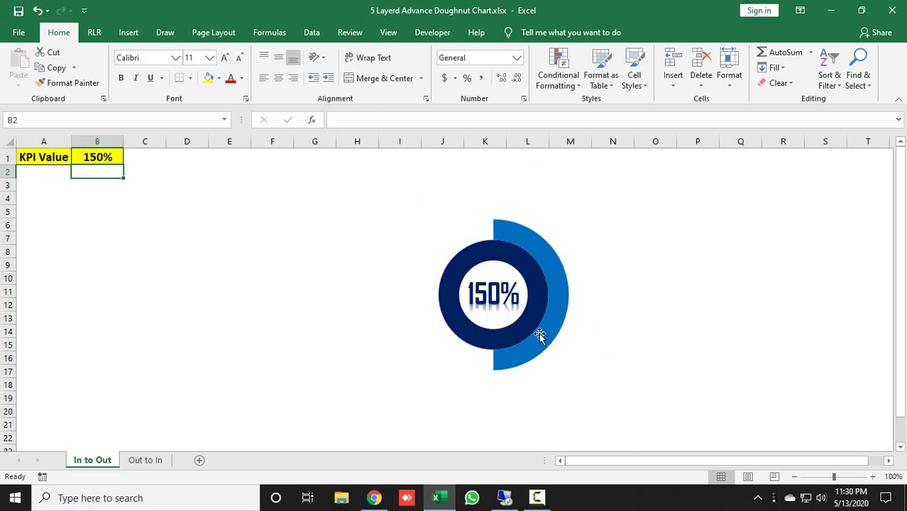
click(113, 159)
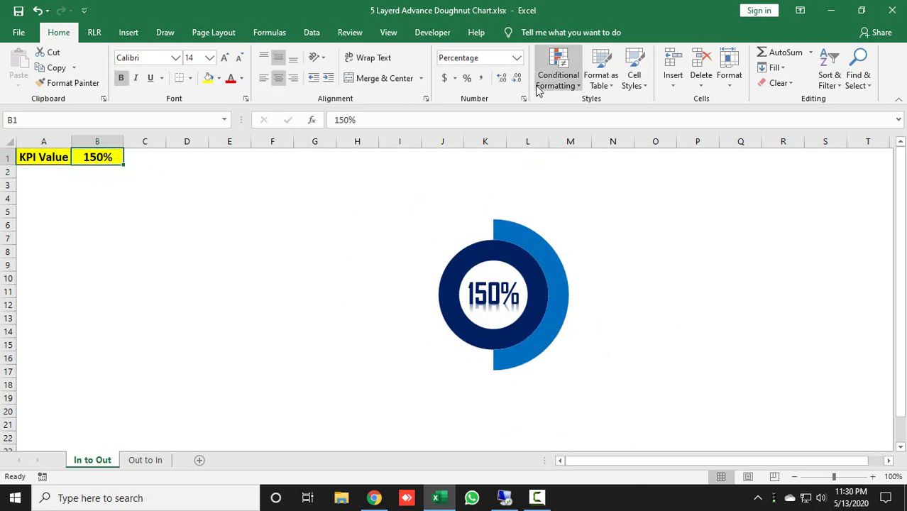
text(250)
key(Return)
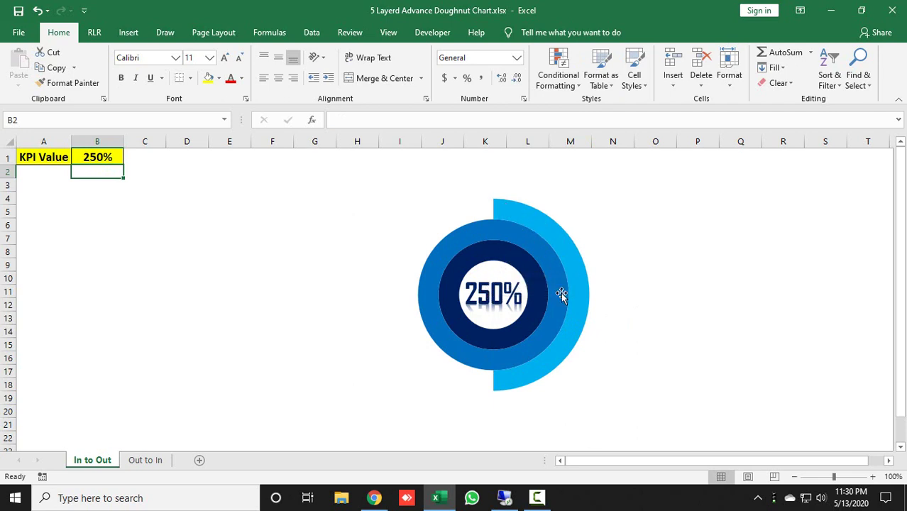
mouse_move(577, 300)
Test a 50% KPI value in B1 on the In to Out and Out to In sheets.
click(152, 460)
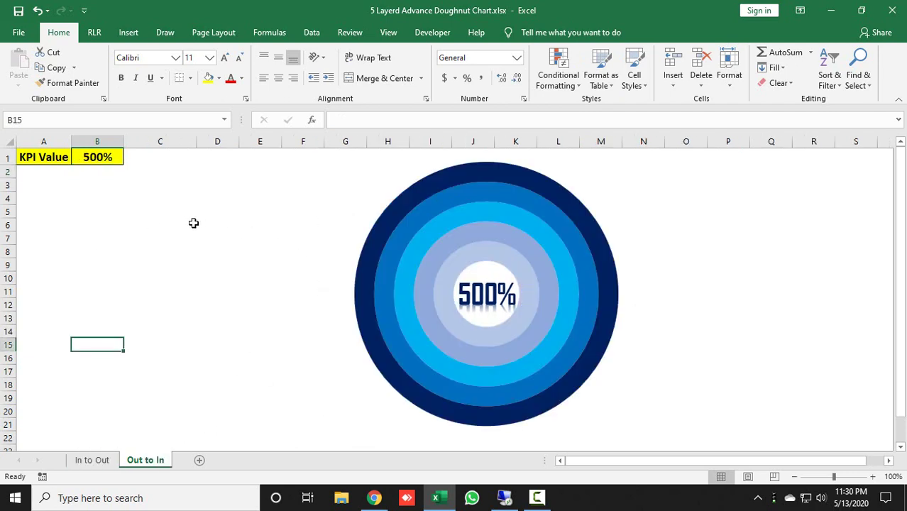
click(90, 460)
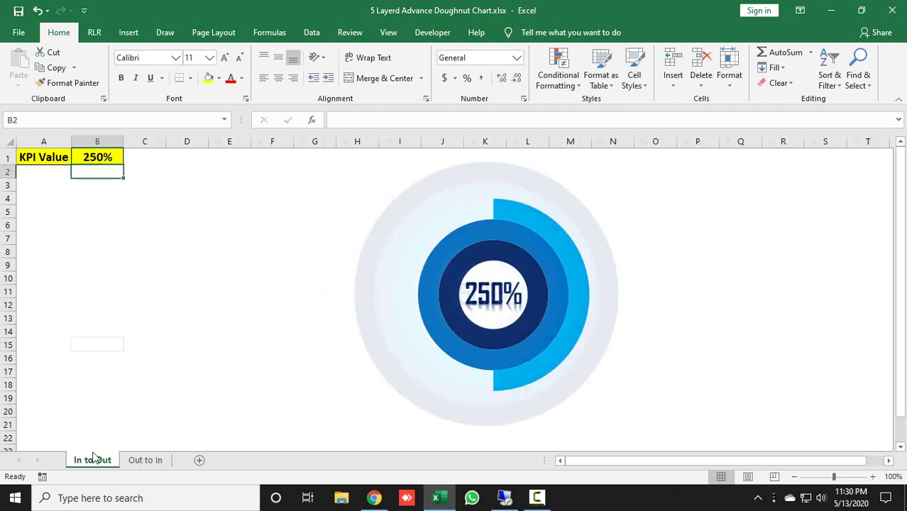
click(97, 157)
text(50%)
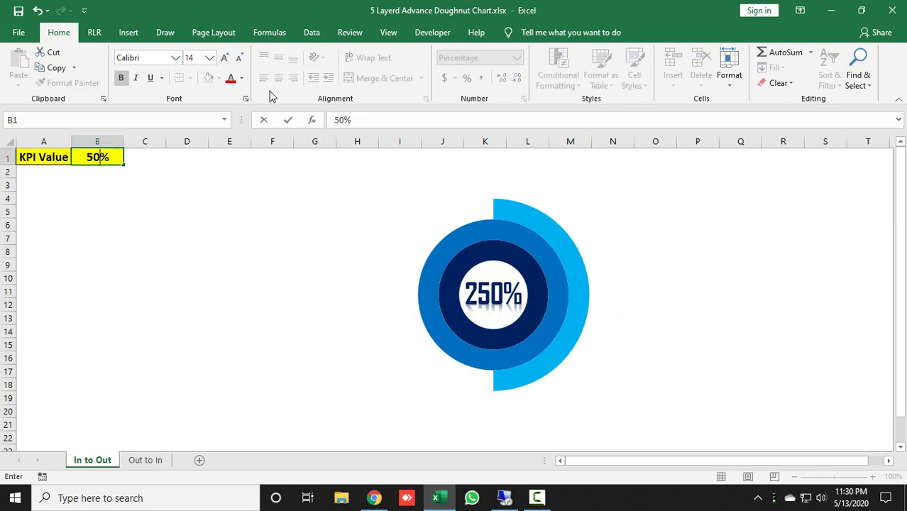
key(Return)
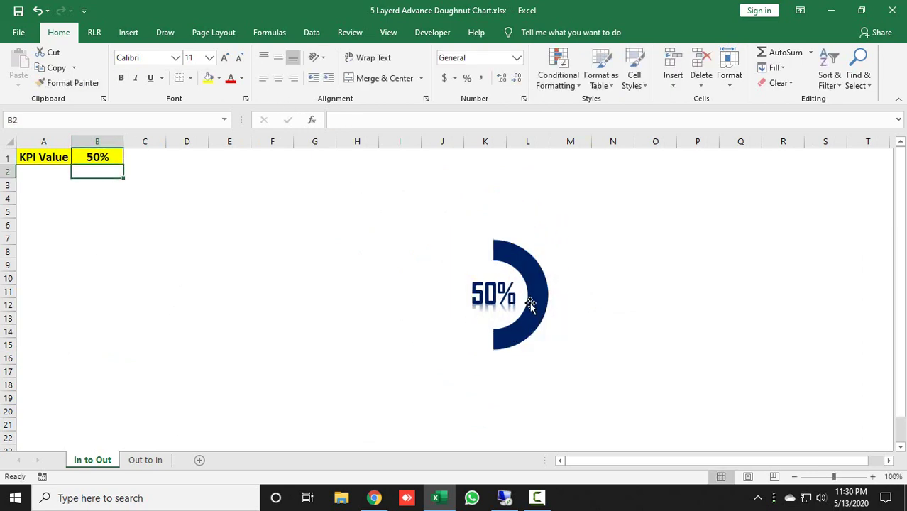
mouse_move(529, 304)
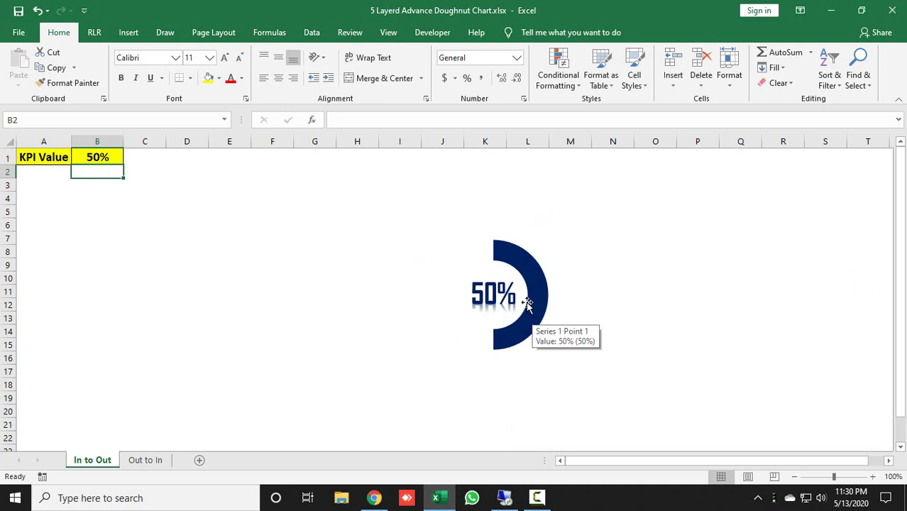
click(135, 463)
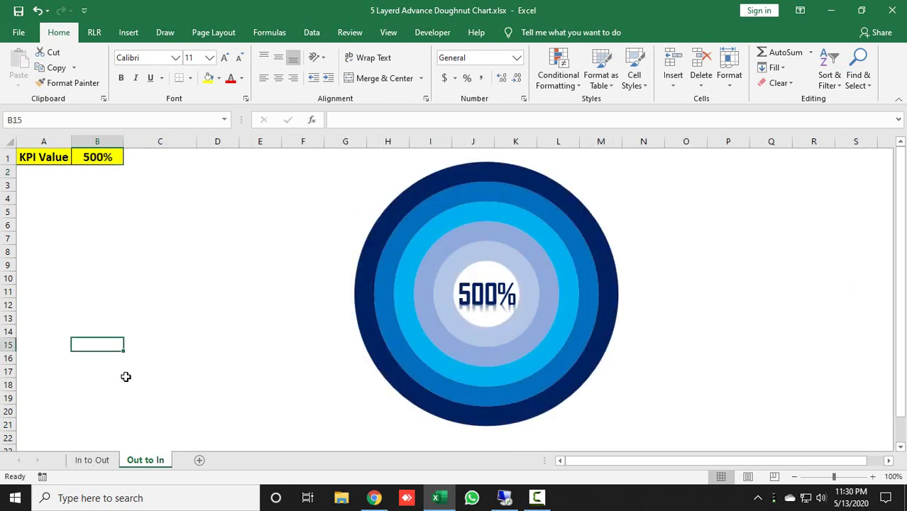
click(98, 162)
text(50)
key(Return)
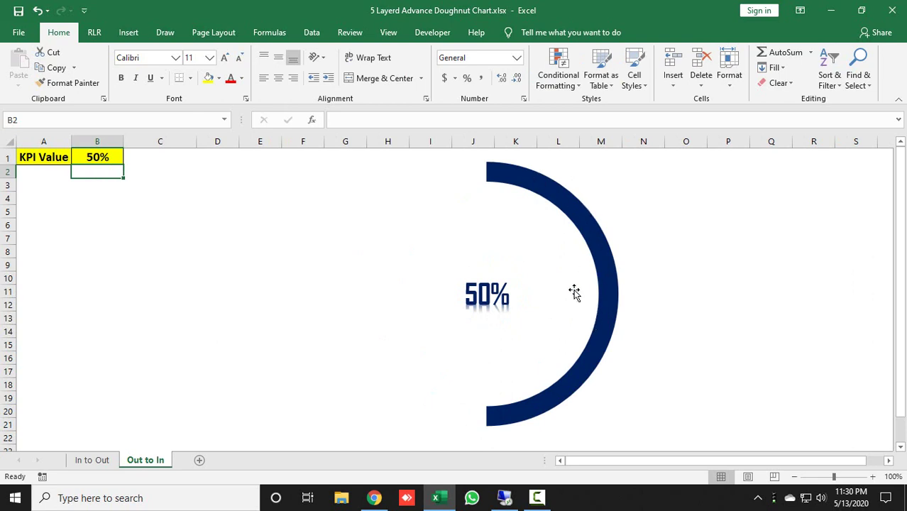
click(94, 462)
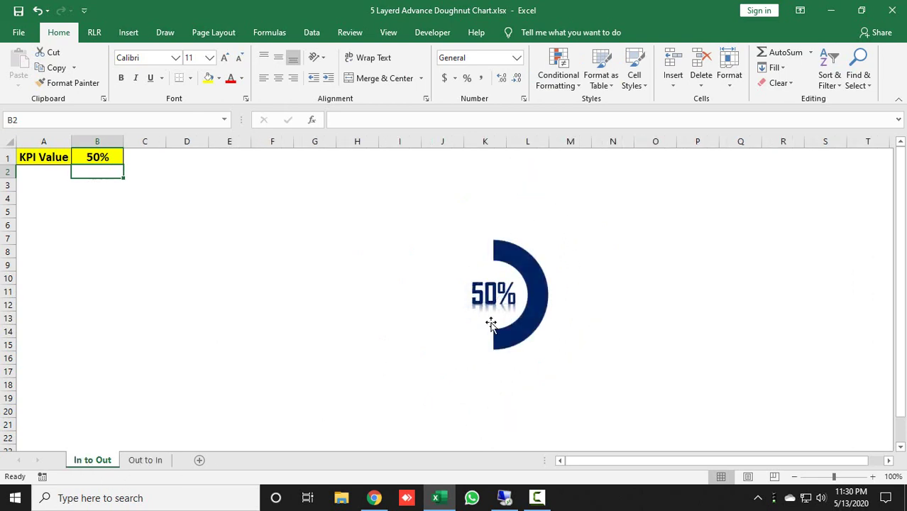
click(146, 460)
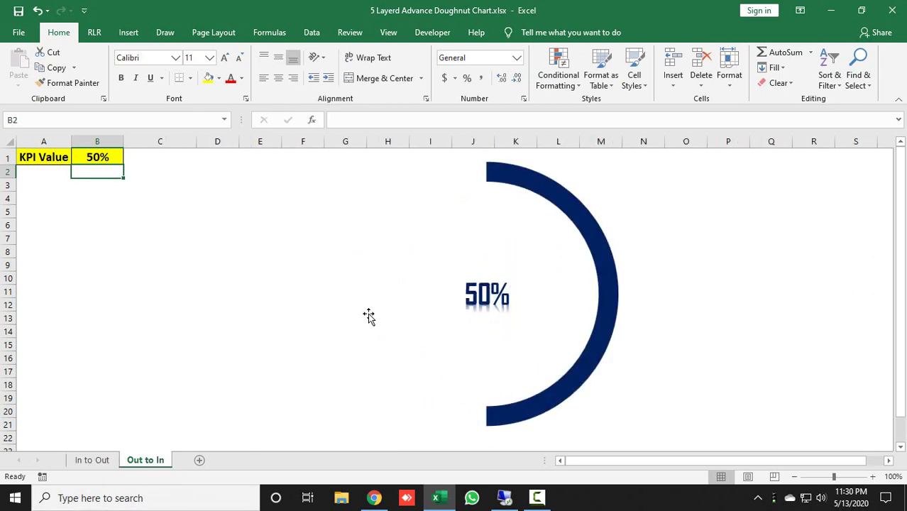
Reset B1 to 500% on the Out to In sheet and the In to Out sheet.
click(100, 157)
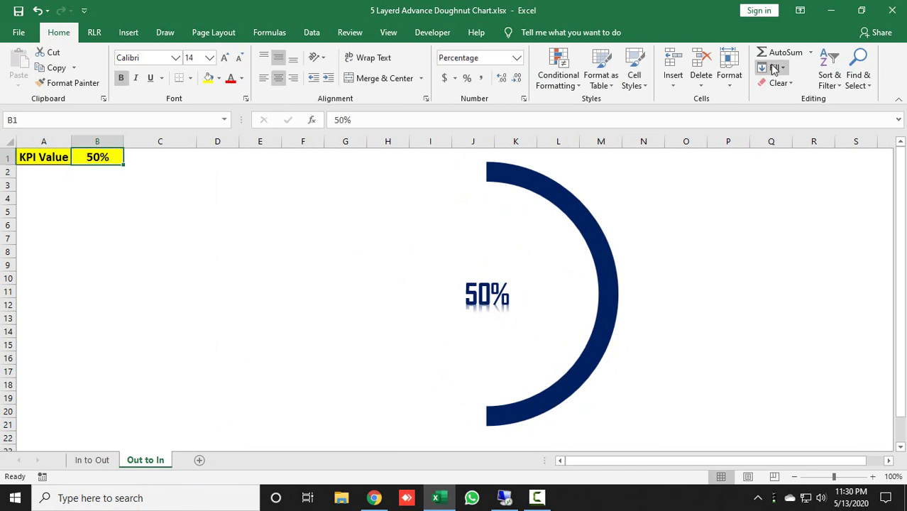
text(500)
key(Return)
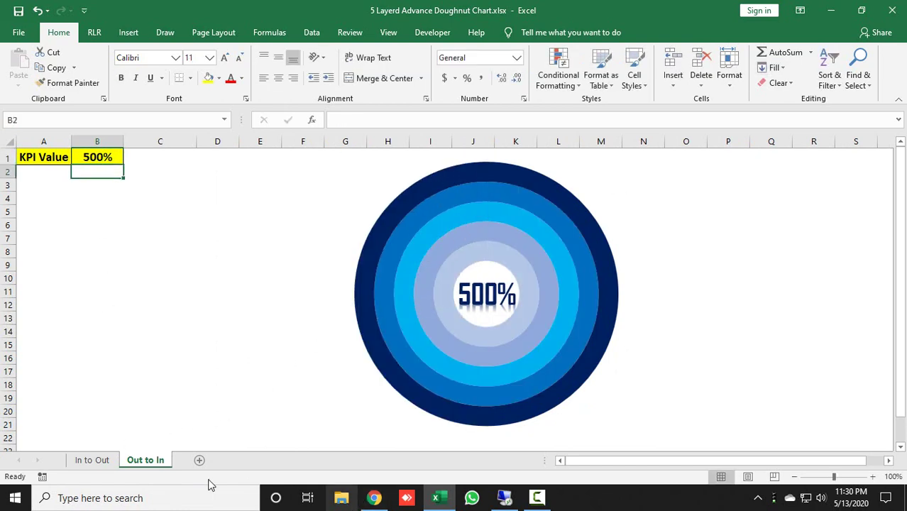
click(93, 460)
click(99, 157)
text(50)
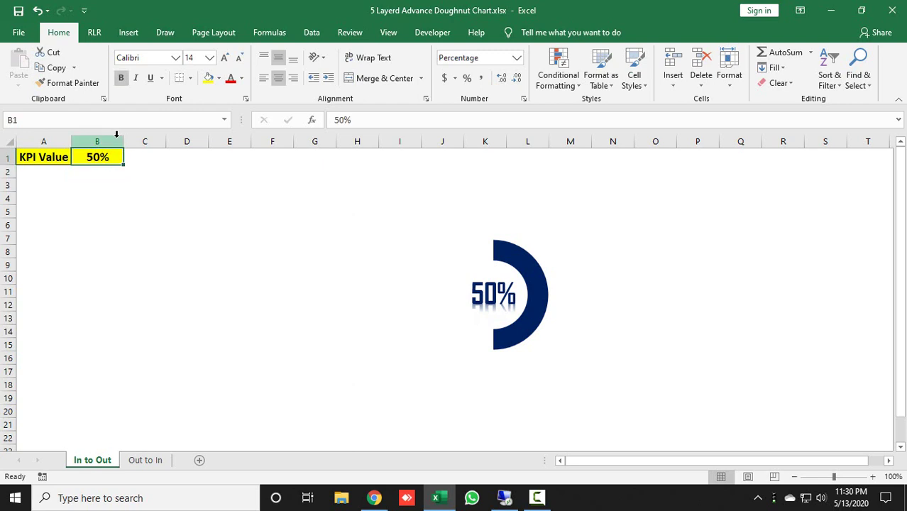
text(0)
key(Return)
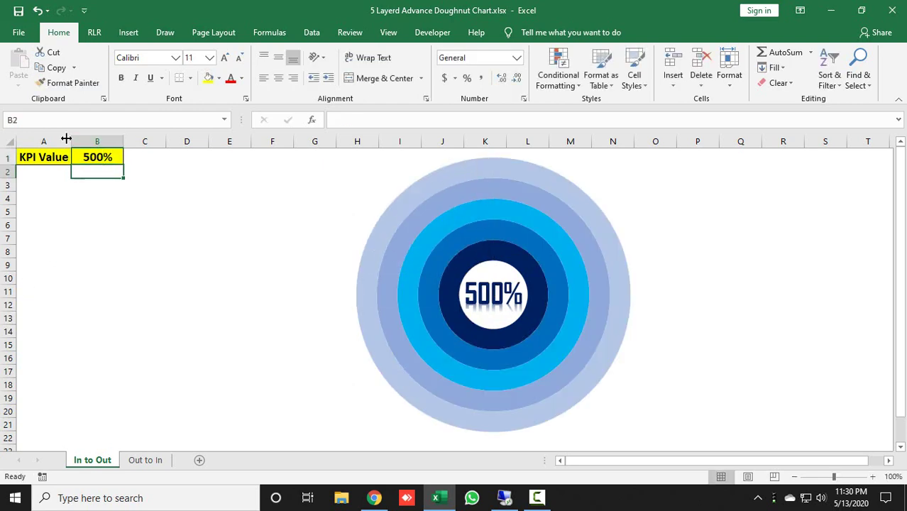
Copy the KPI Value cells A1:B1 into a new worksheet named In.
drag(70, 156, 99, 157)
key(ctrl+c)
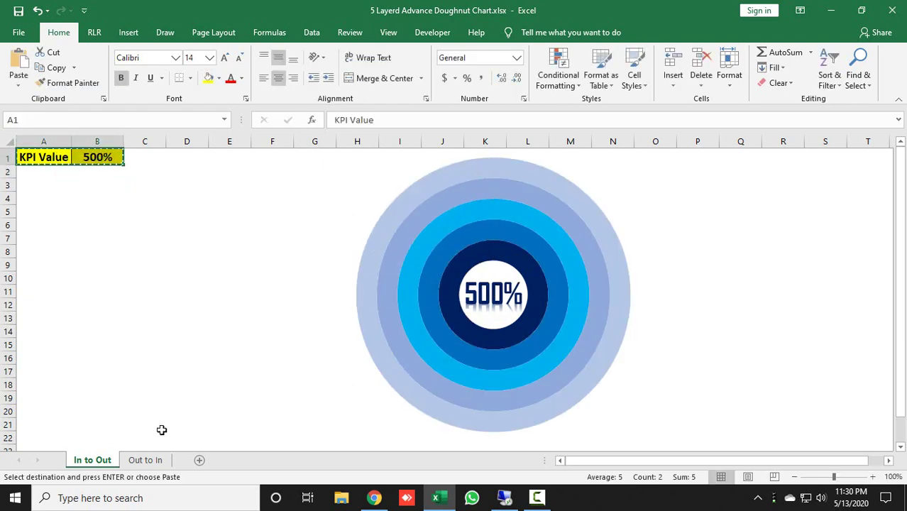
click(160, 460)
click(200, 460)
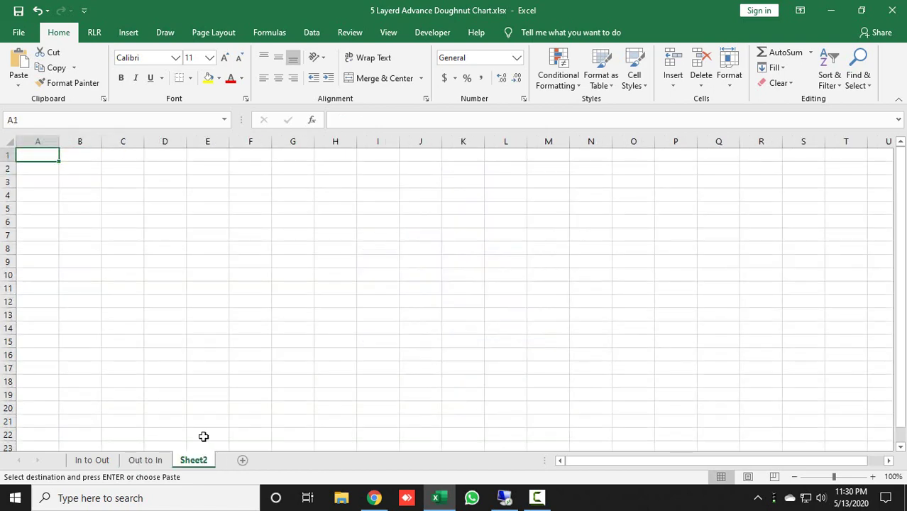
key(ctrl+v)
key(ctrl)
key(ctrl)
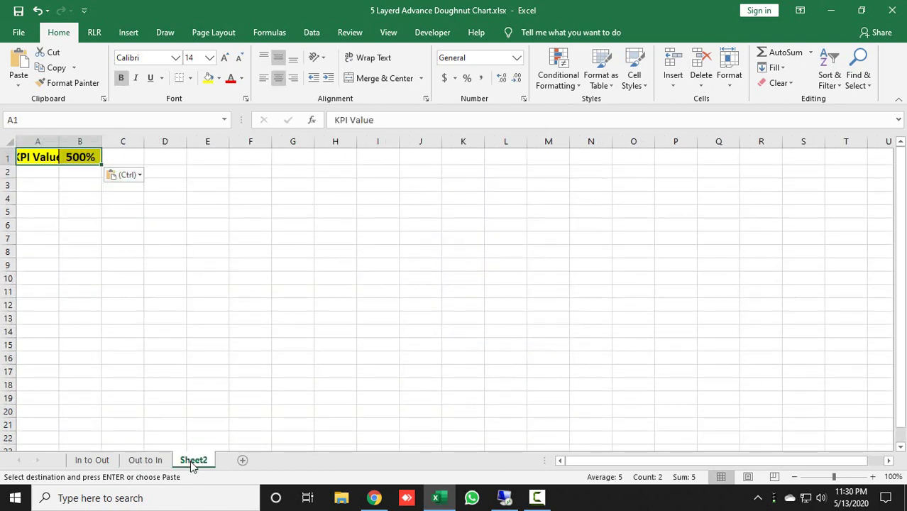
double_click(192, 461)
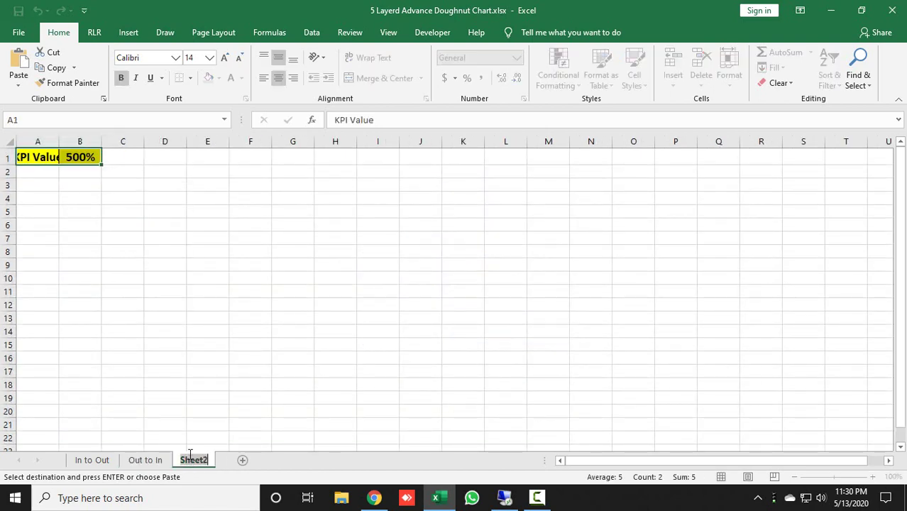
text(In)
key(Return)
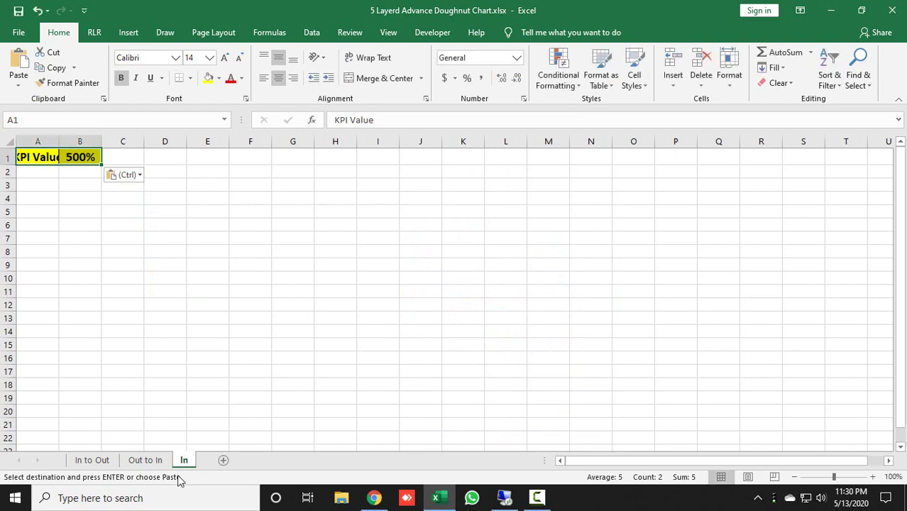
Hide the In sheet's gridlines and autofit column A to fit 'KPI Value'.
click(232, 240)
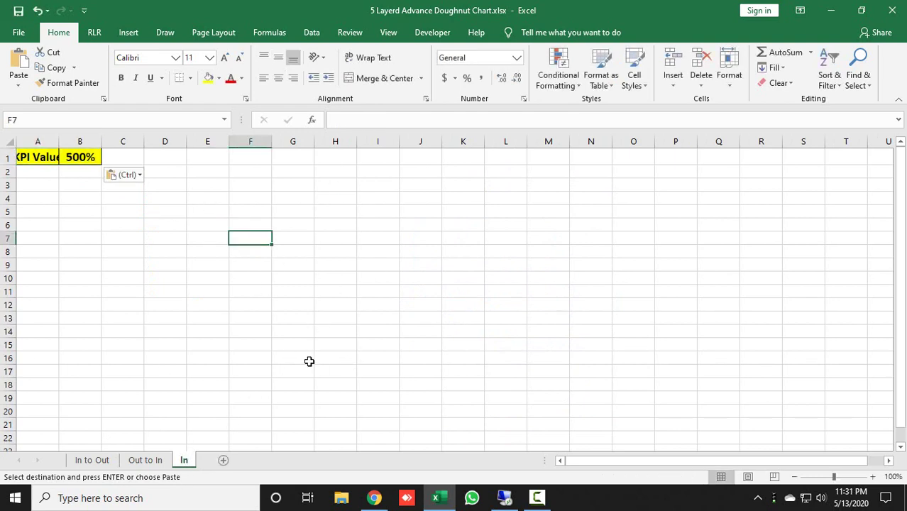
click(389, 32)
click(177, 80)
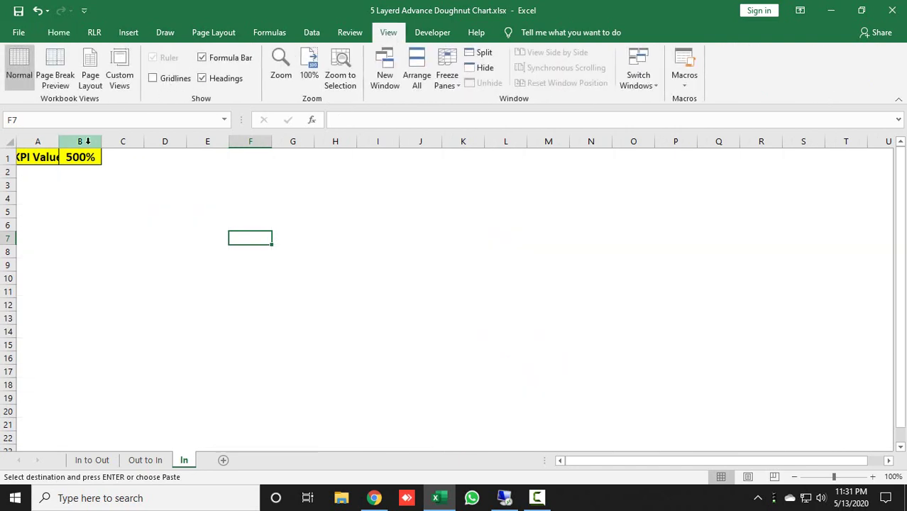
double_click(59, 140)
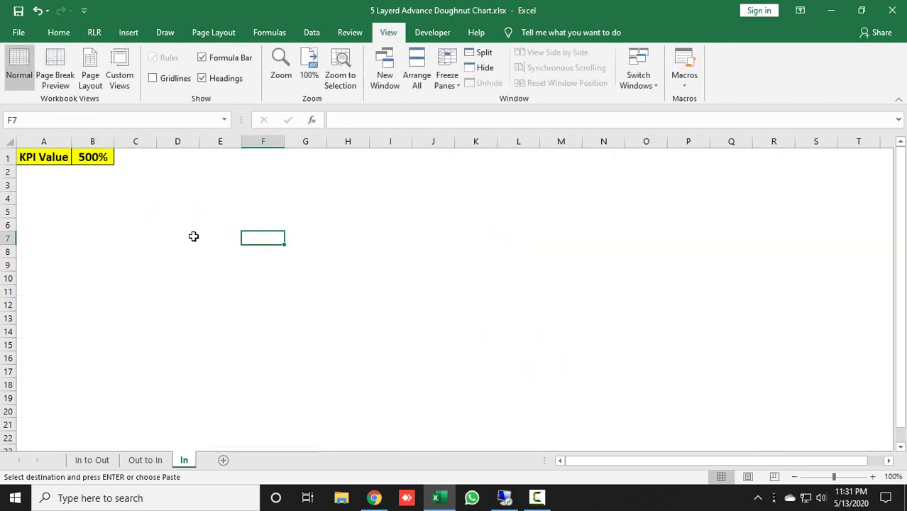
key(Left)
key(Left)
click(99, 460)
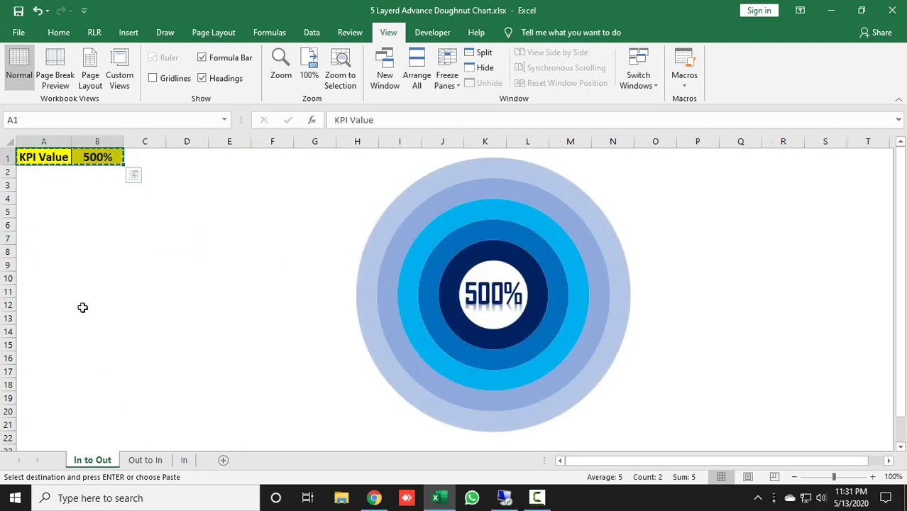
On the In sheet, label cell A5 'Circle Part'.
click(184, 460)
click(39, 210)
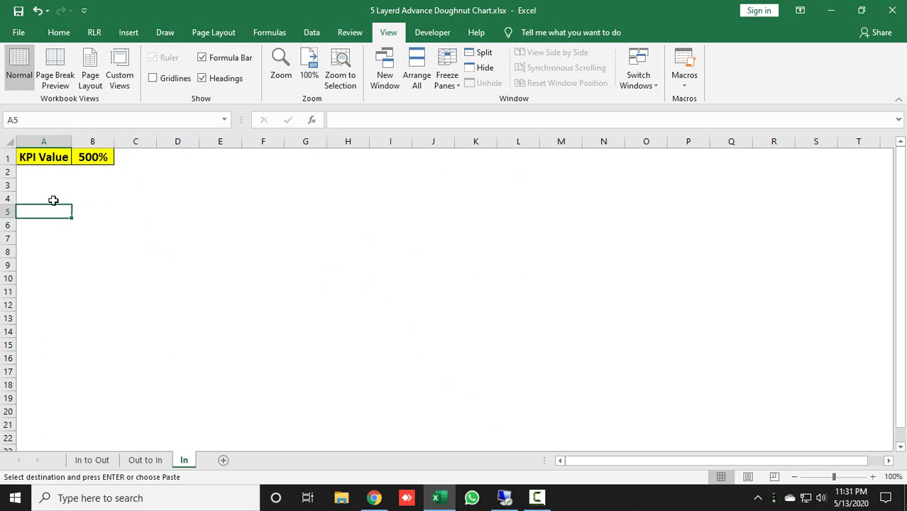
text(Circle Part)
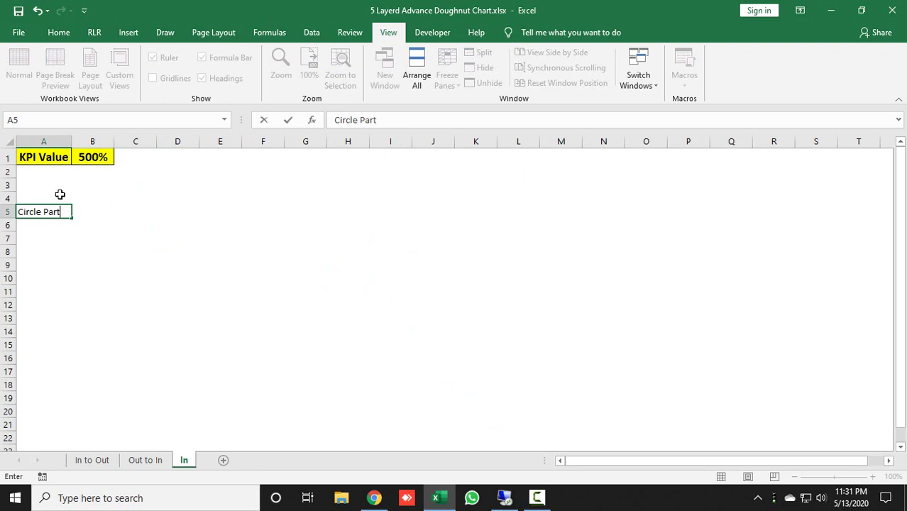
key(Return)
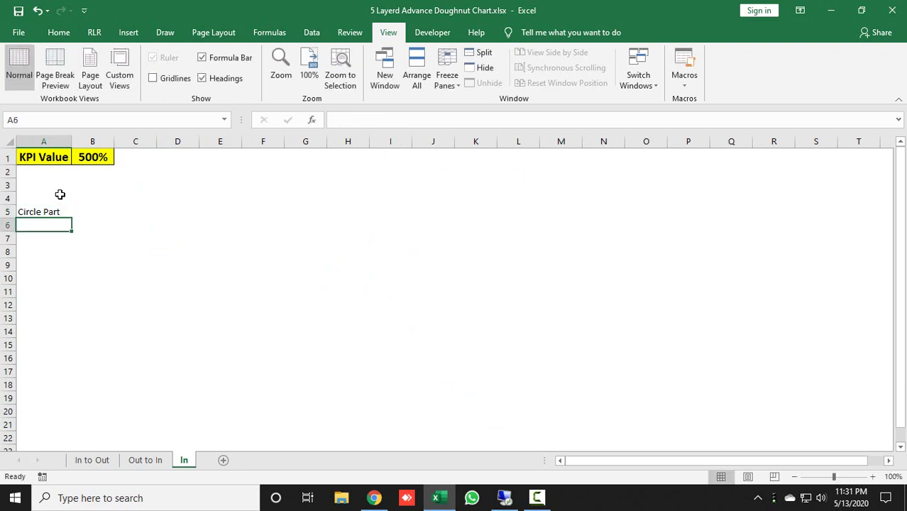
Enter the numbers 1 through 5 down cells A7:A11.
key(Return)
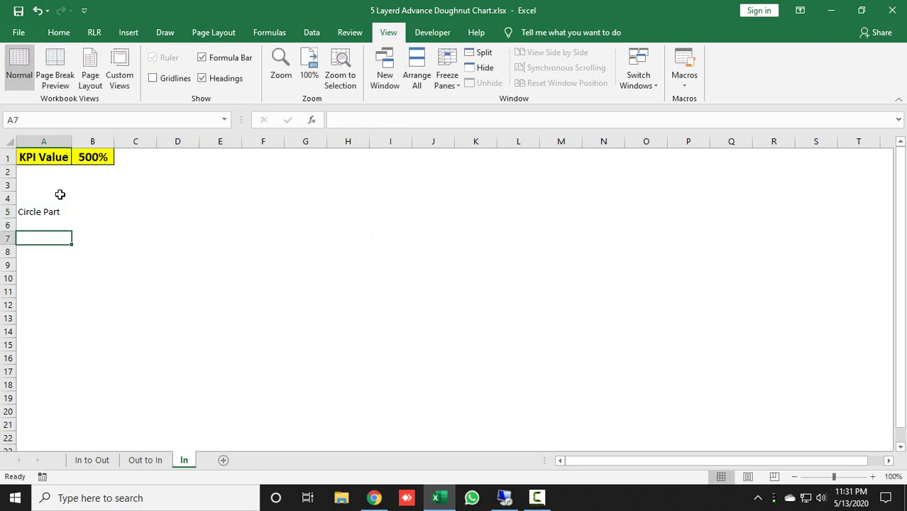
text(1)
key(Return)
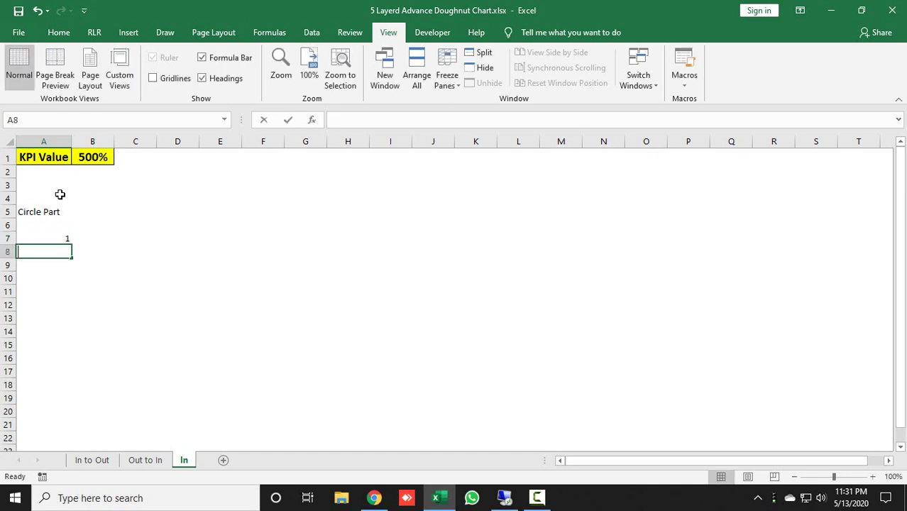
text(2)
key(Return)
text(3)
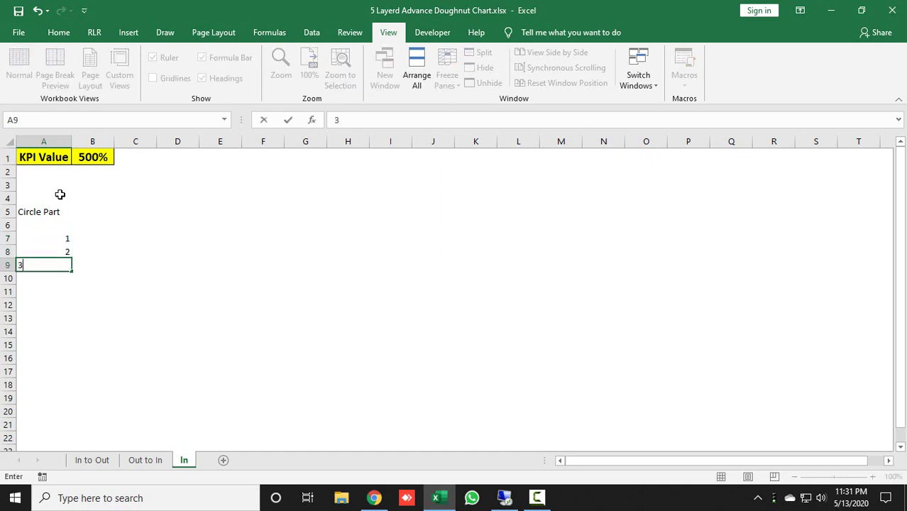
key(Return)
text(4)
key(Return)
text(5)
key(Return)
Format A7:A11 as percentages so they read 100% to 500%.
key(Up)
key(Up)
key(Up)
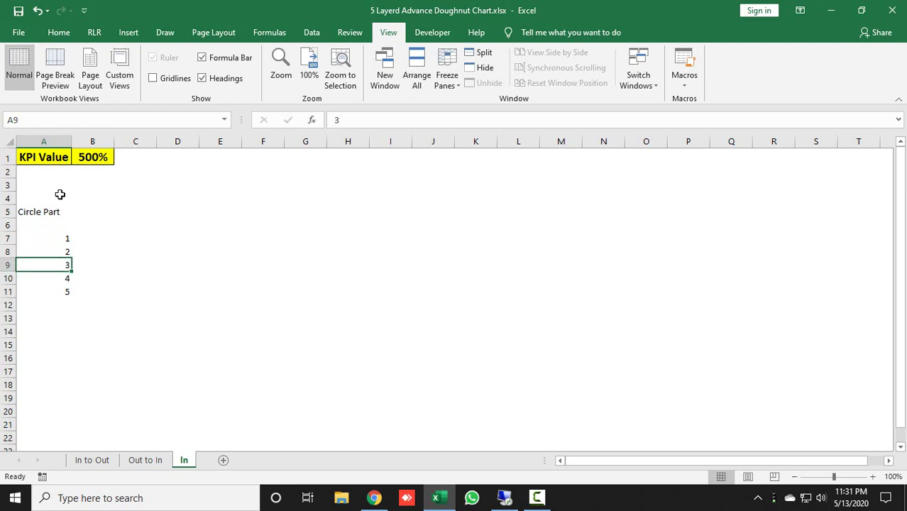
key(shift+Up)
key(shift+Up)
key(shift+Down)
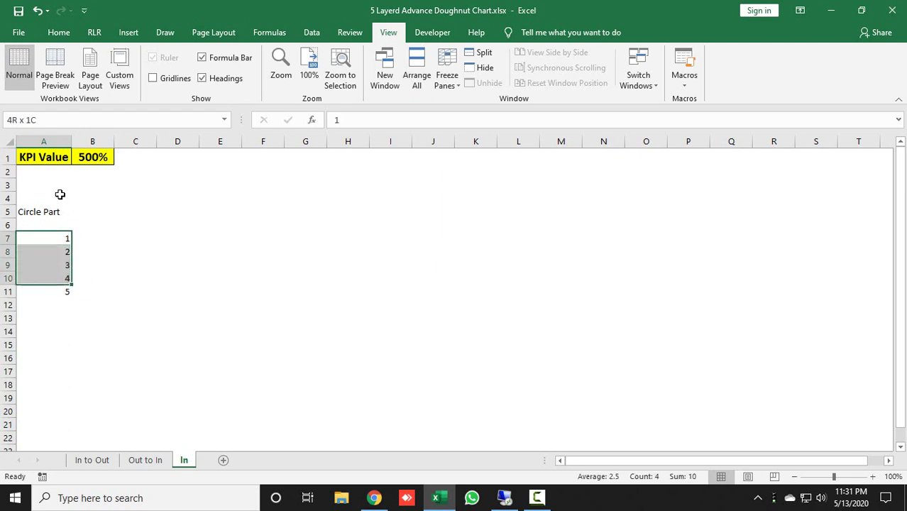
key(shift+Down)
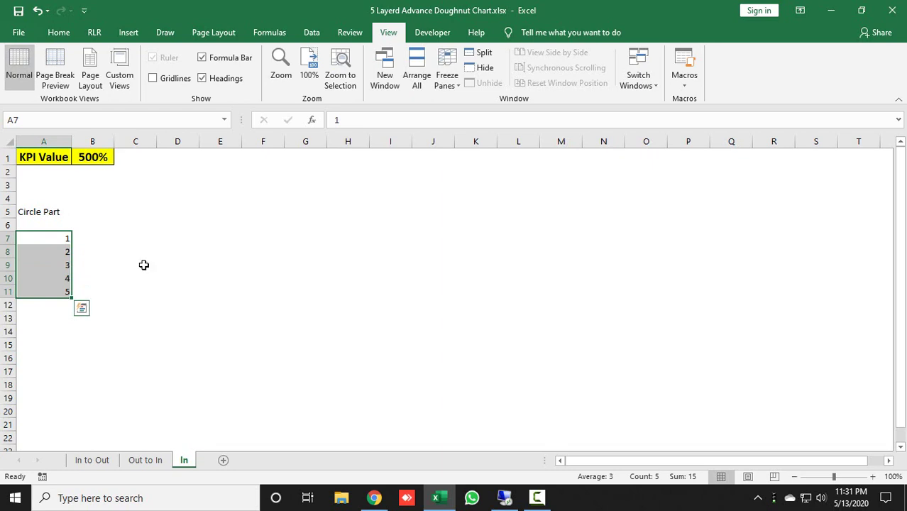
click(59, 32)
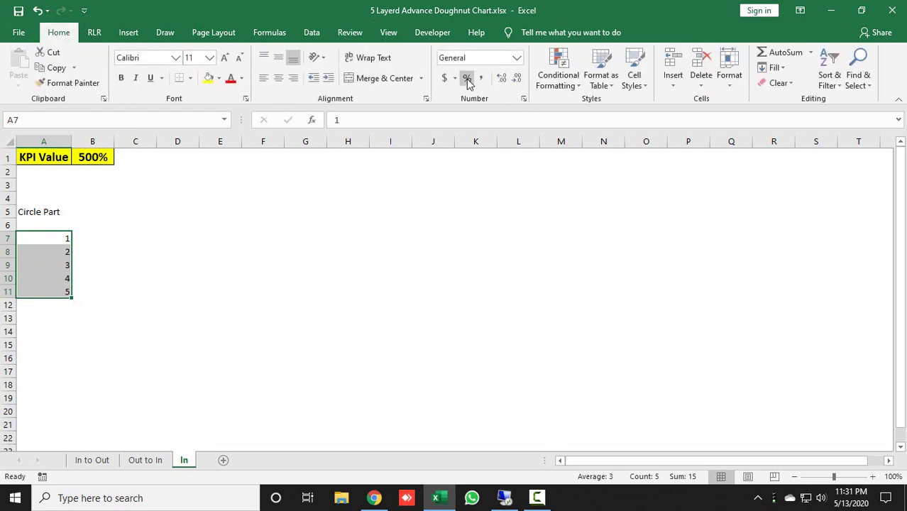
click(467, 79)
Enter the heading 'Visible Part' in B5, then return to the In to Out sheet.
click(96, 210)
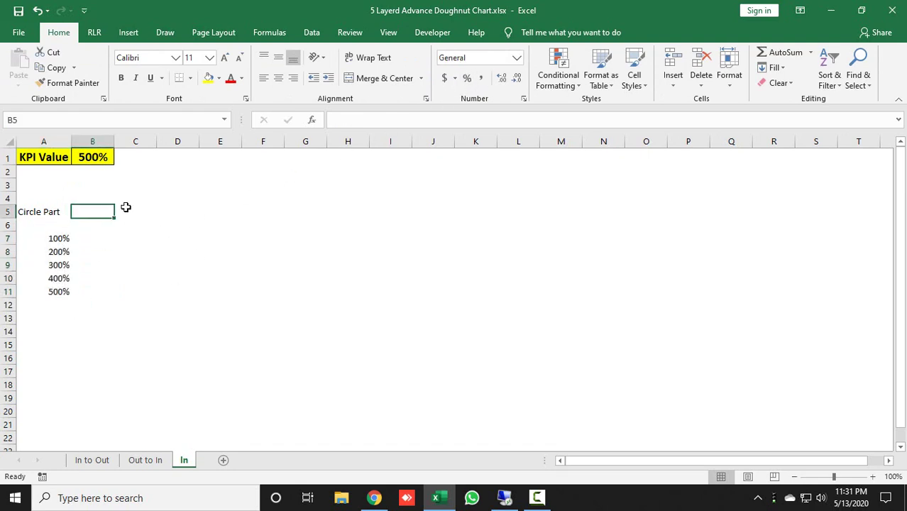
text(Visi)
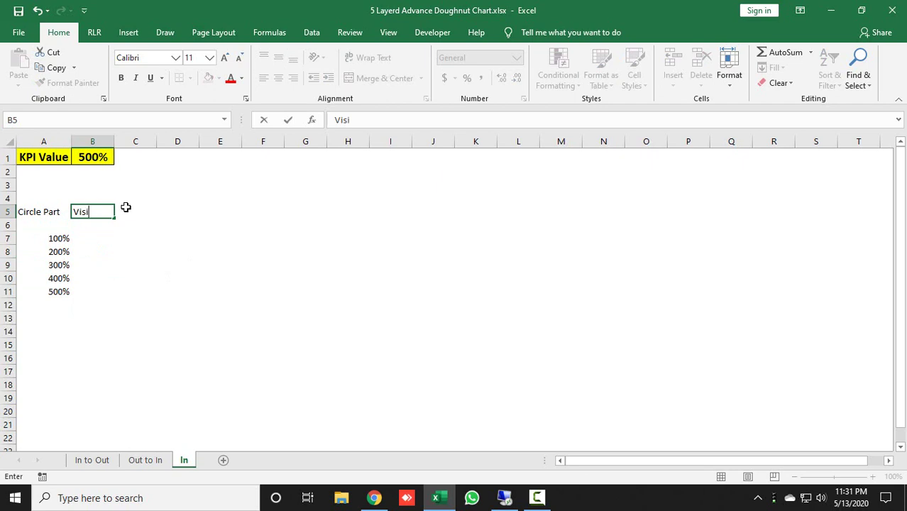
text(ble Par)
text(t)
key(Return)
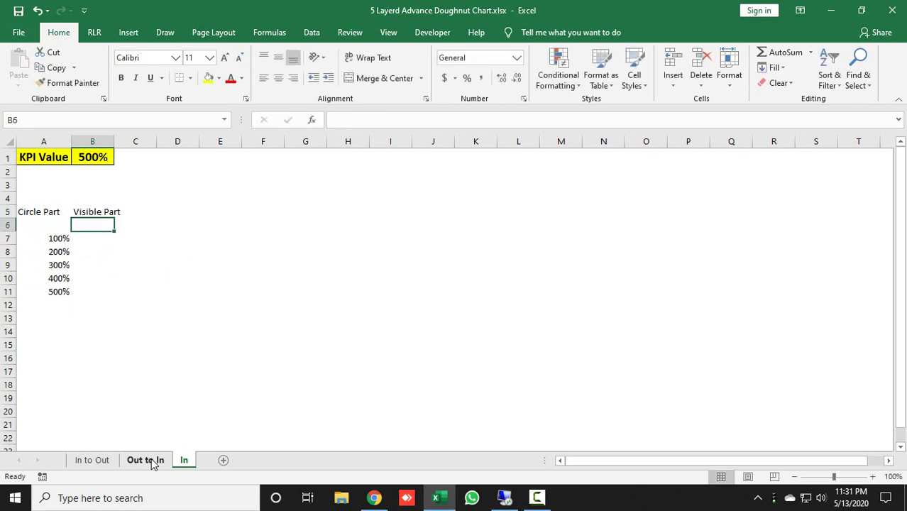
click(91, 460)
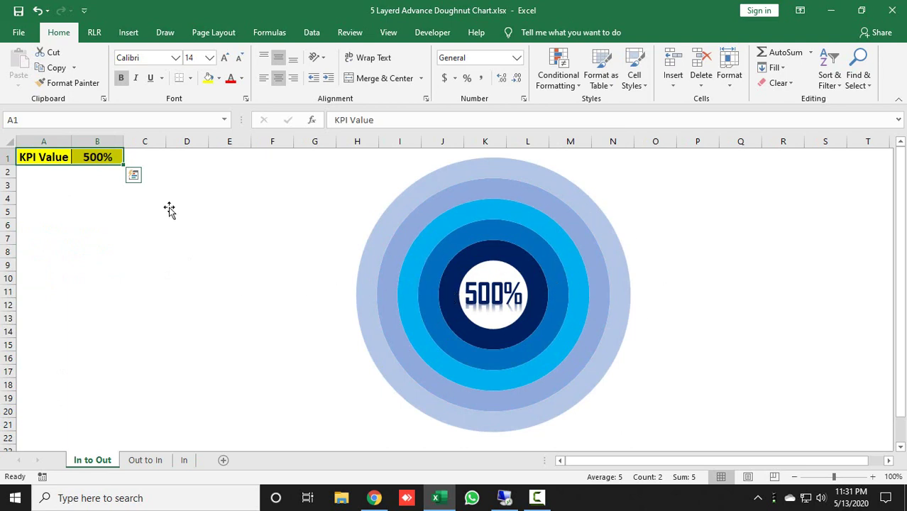
Change B1 on the In to Out sheet to 40% so the chart shows a single arc.
click(101, 156)
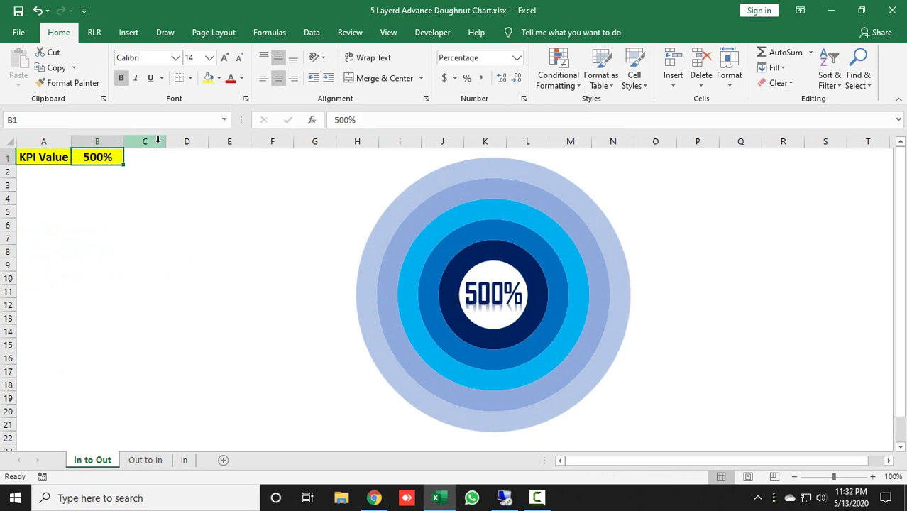
text(40%)
key(Return)
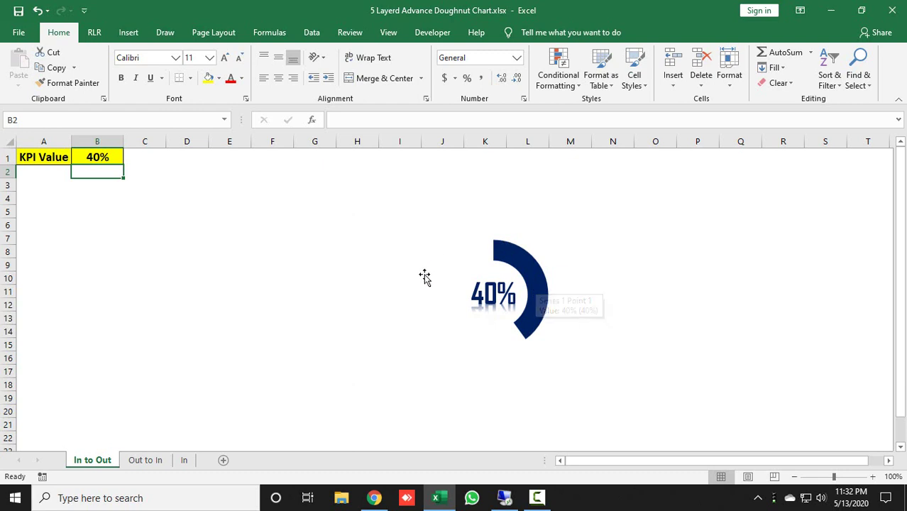
mouse_move(532, 335)
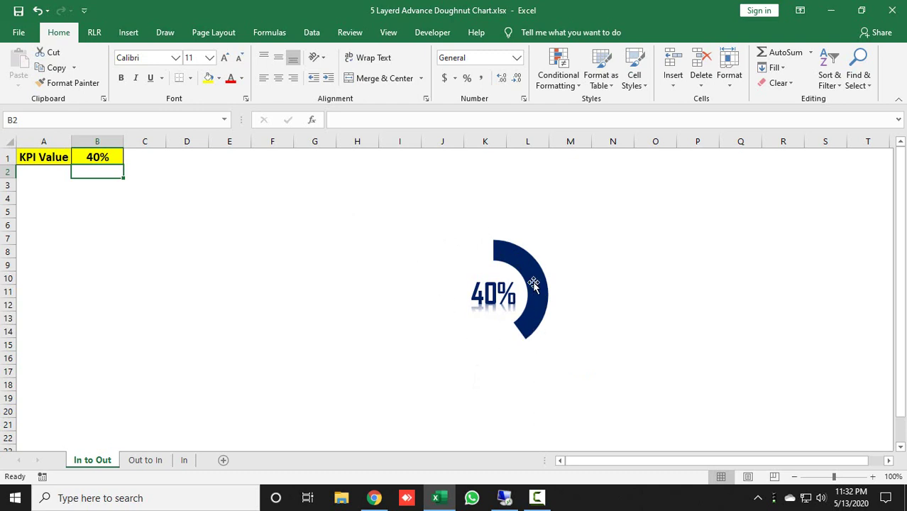
In B7 on the In sheet, begin the formula =IF($B$1>A7,1, with an absolute KPI reference.
click(184, 463)
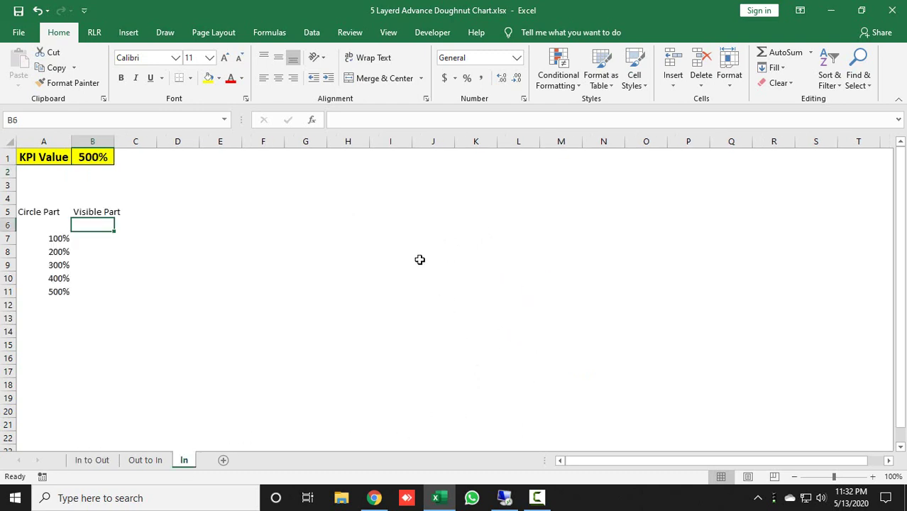
key(Down)
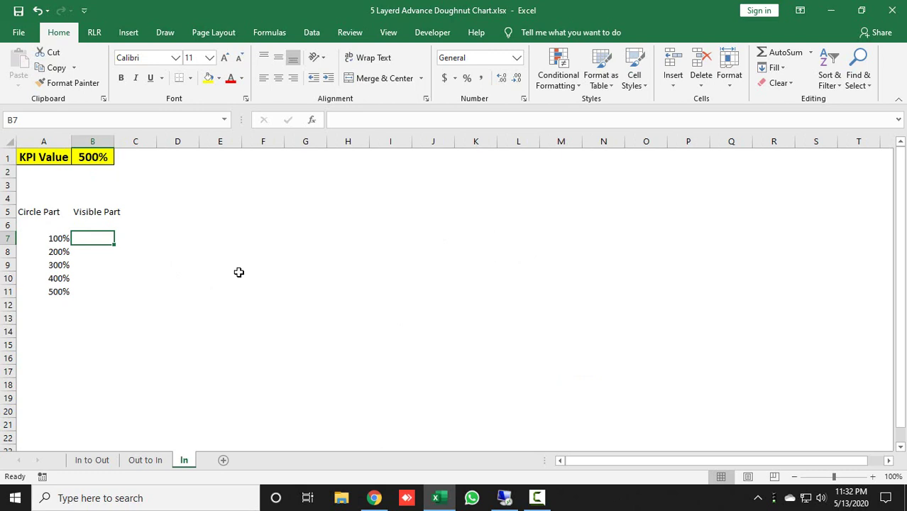
text(=)
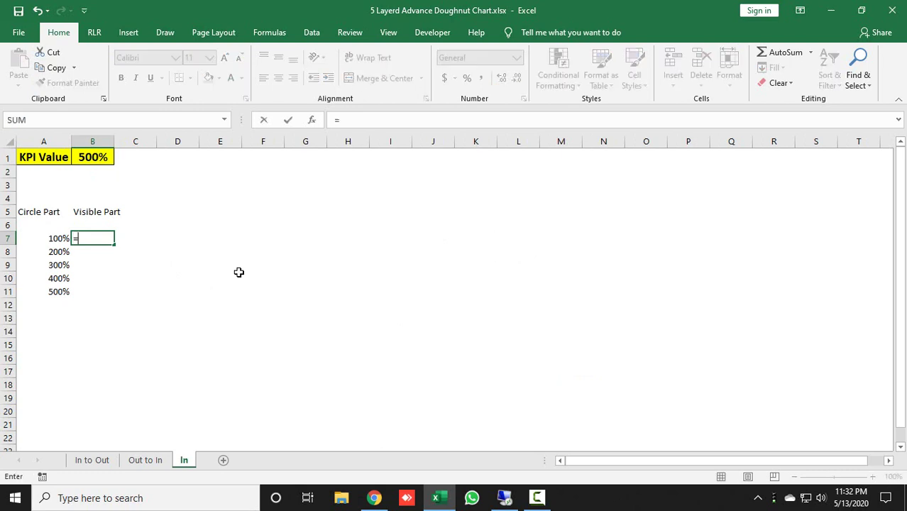
text(IF()
key(Up)
key(Up)
key(Up)
key(Up)
key(Up)
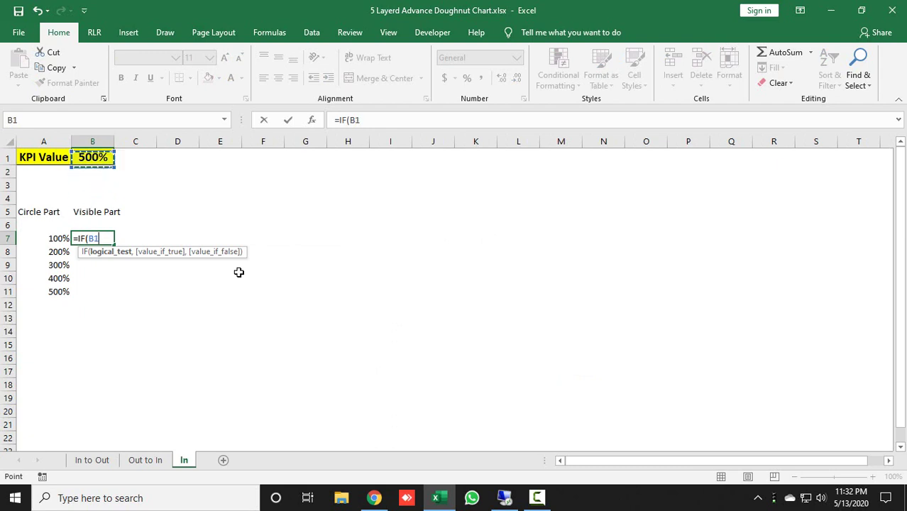
key(F4)
text(>)
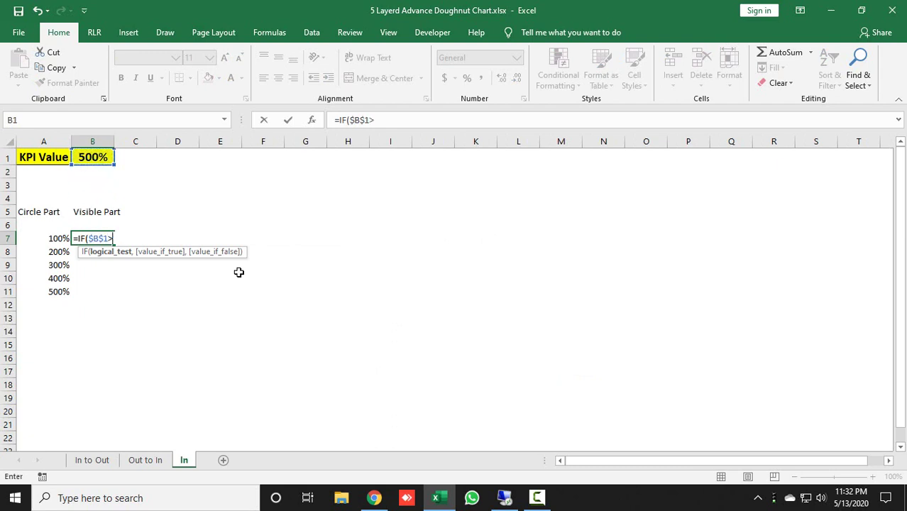
key(Left)
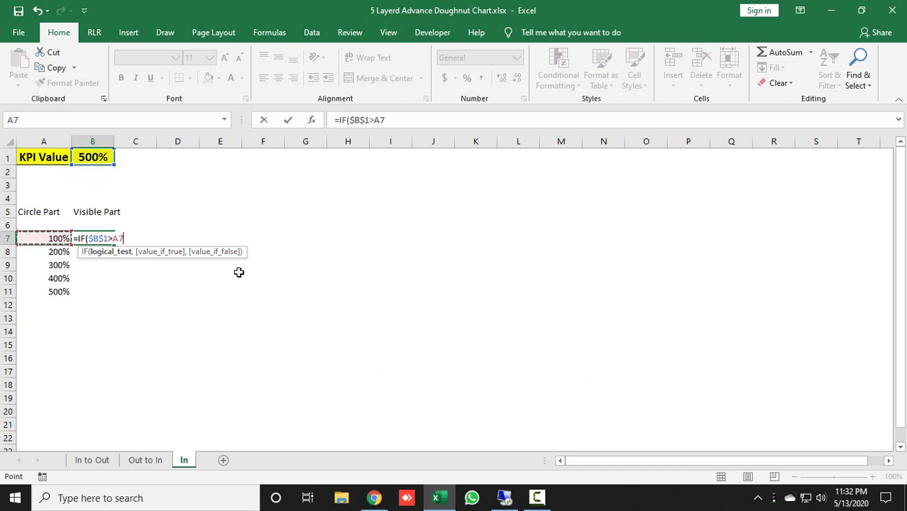
text(,1)
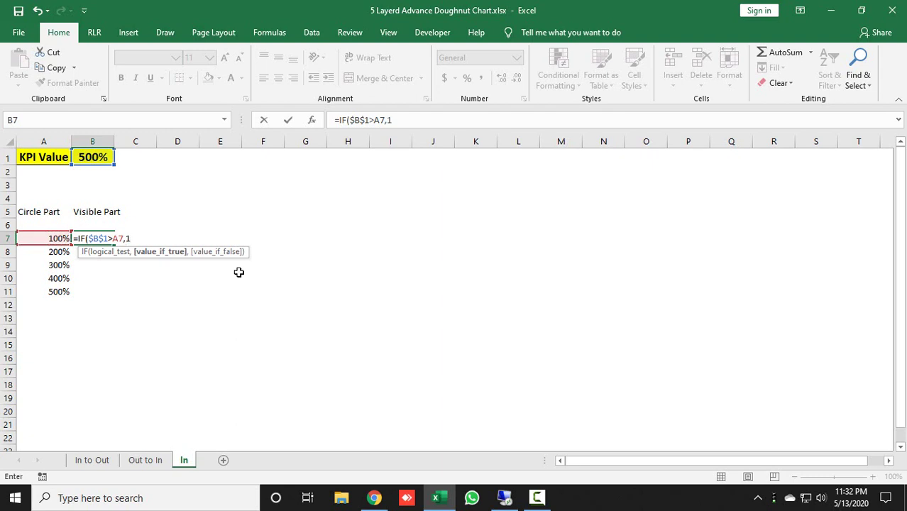
text(,)
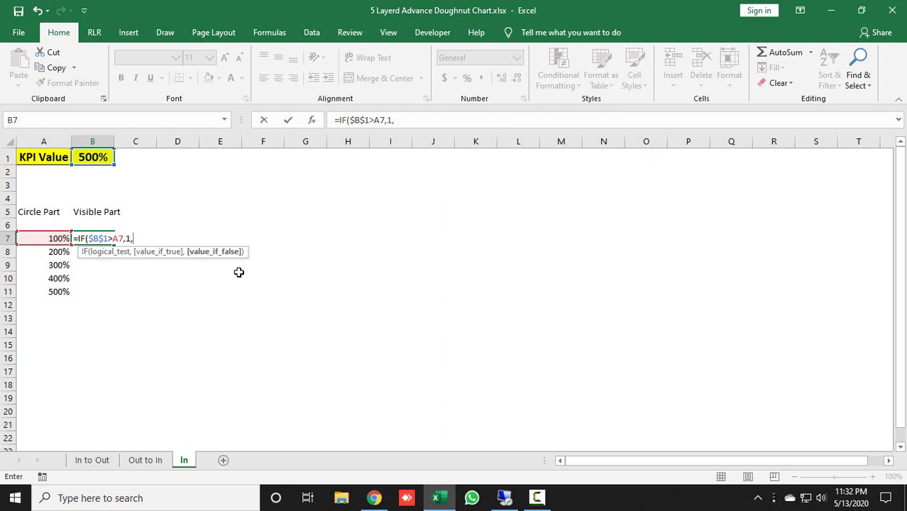
text(IF()
Finish the nested IF with IF($B$1>A6,$B$1-A6,0) and enter the formula.
key(Up)
key(Up)
key(Up)
key(Up)
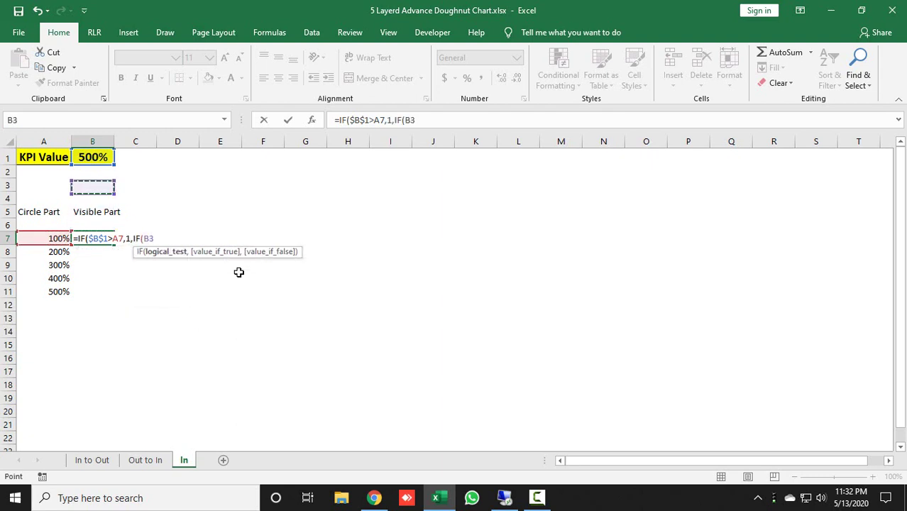
key(Up)
key(Up)
key(F4)
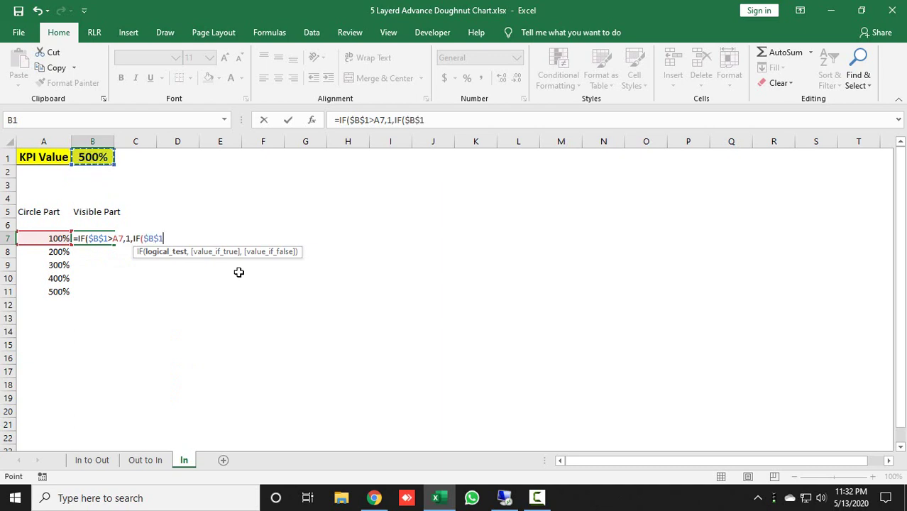
text(>)
key(Left)
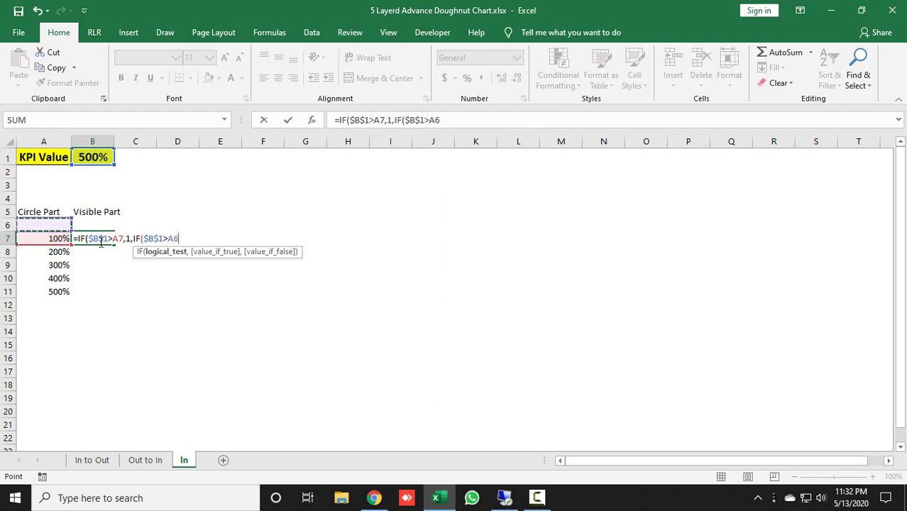
text(,)
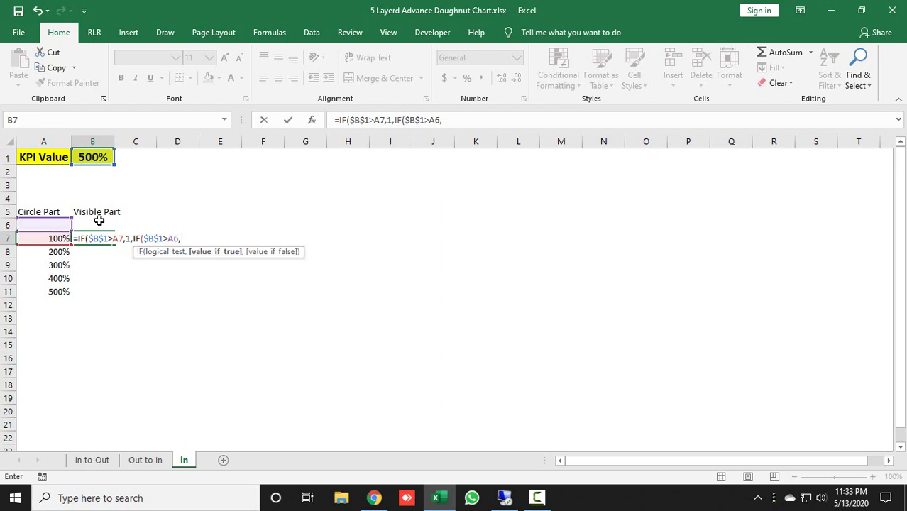
click(100, 220)
key(Up)
key(Up)
key(Up)
key(Up)
key(Up)
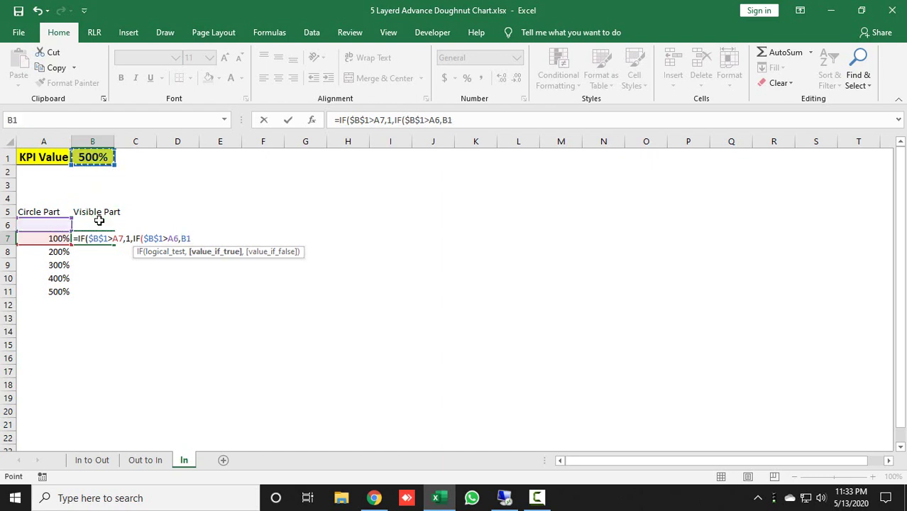
key(F4)
text($B$1-)
key(Left)
key(Up)
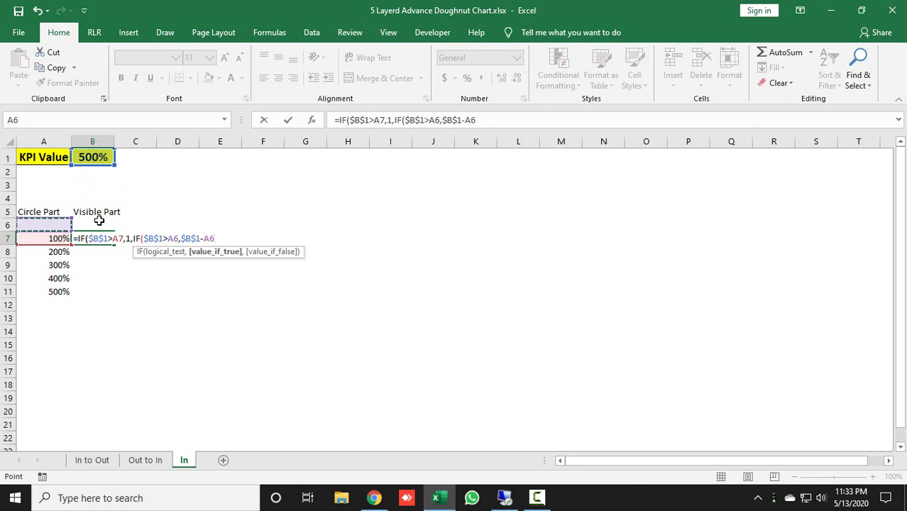
text(,0)
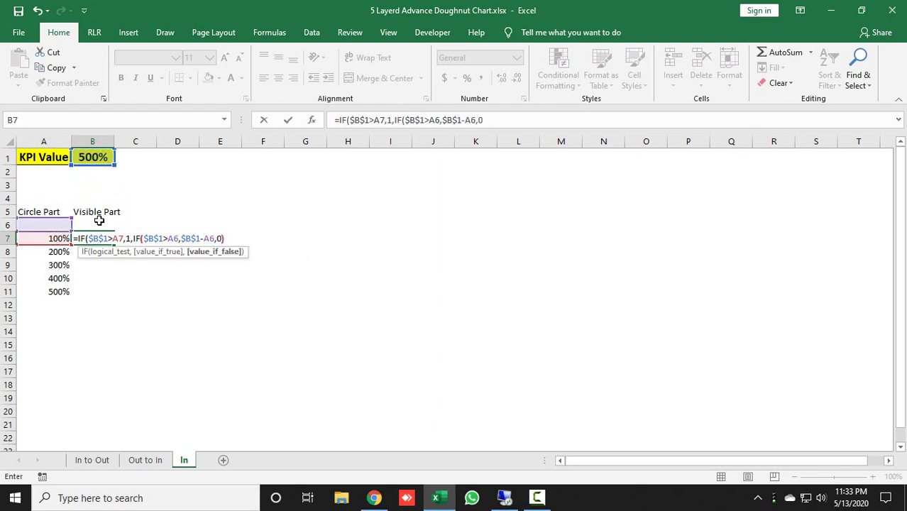
text()))
key(Return)
Copy the B7 formula into B8:B11 and format the results as percentages.
key(ctrl+c)
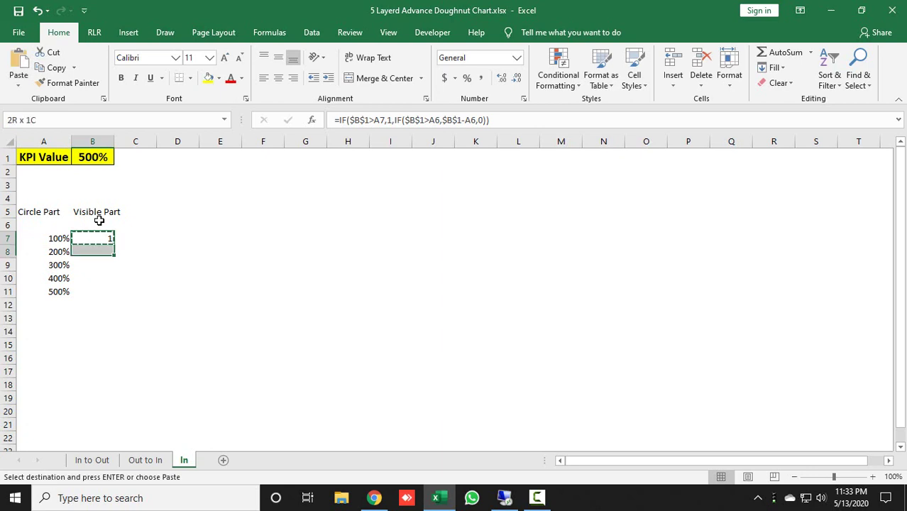
key(shift+Down)
key(shift+Down)
key(shift+Down)
key(shift+Down)
key(ctrl+v)
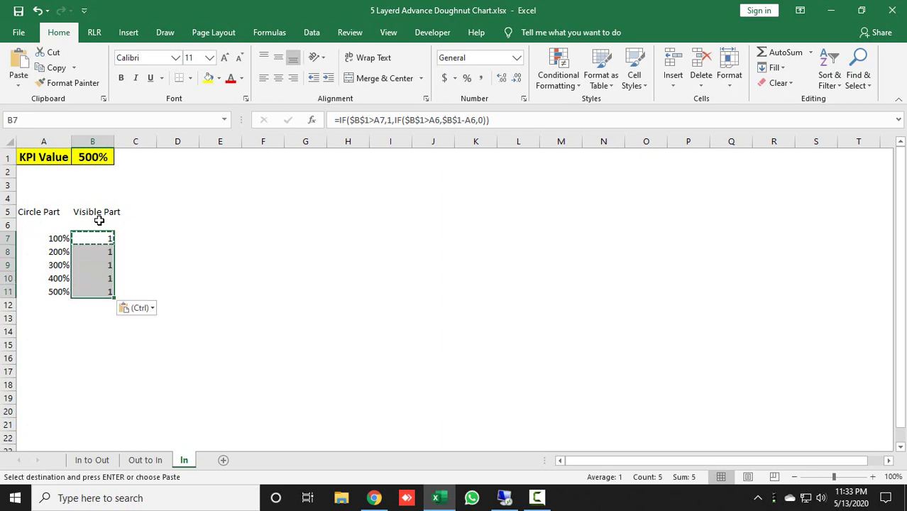
key(shift+Right)
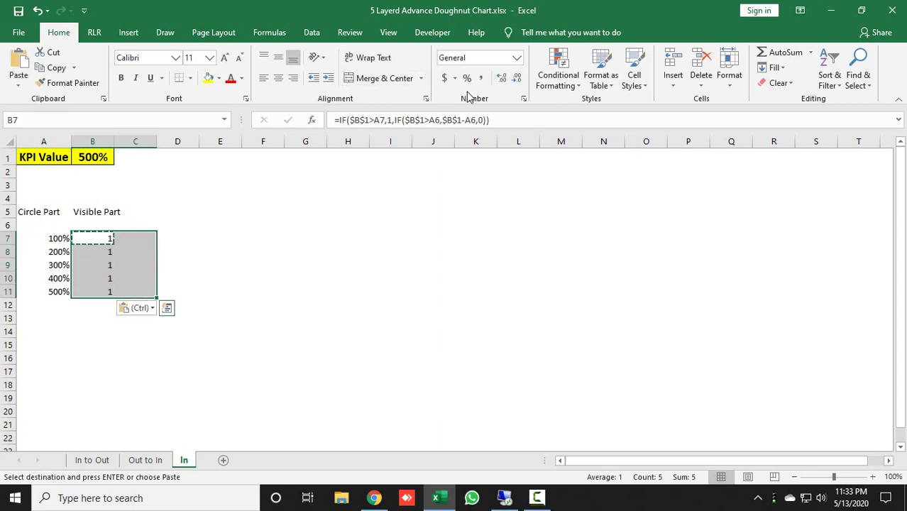
click(470, 83)
click(112, 278)
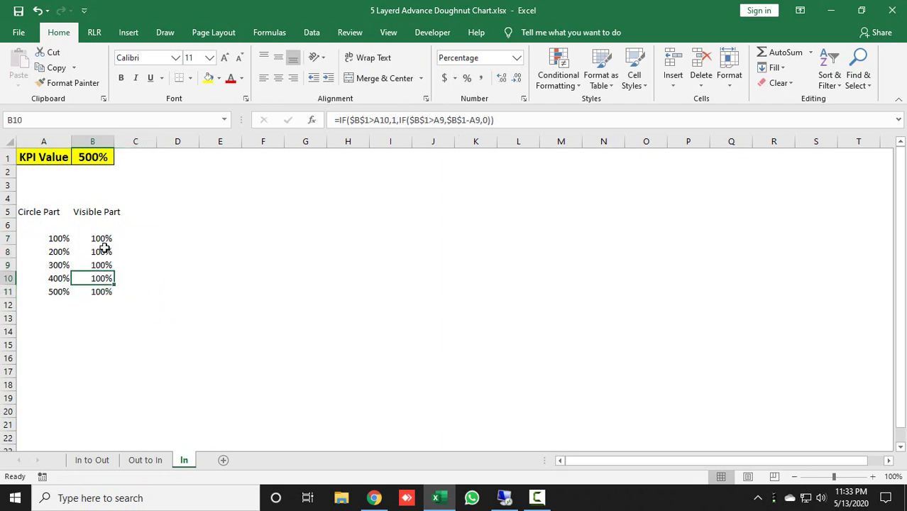
click(103, 248)
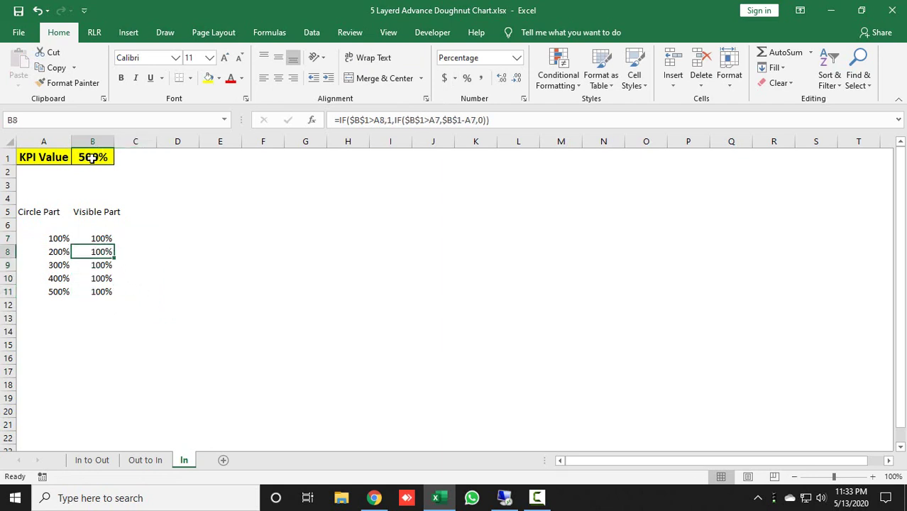
drag(100, 239, 98, 285)
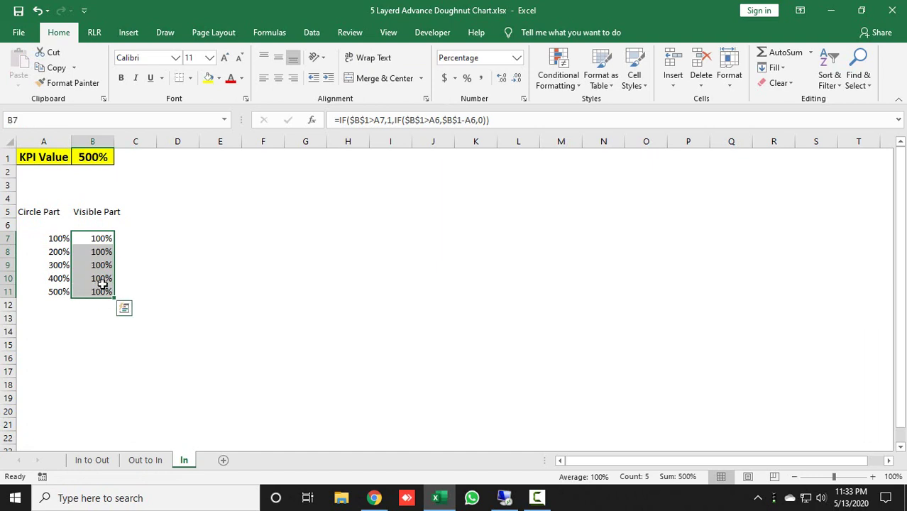
Test a 40% KPI value in B1 and check the Visible Part results in B7:B11.
click(96, 159)
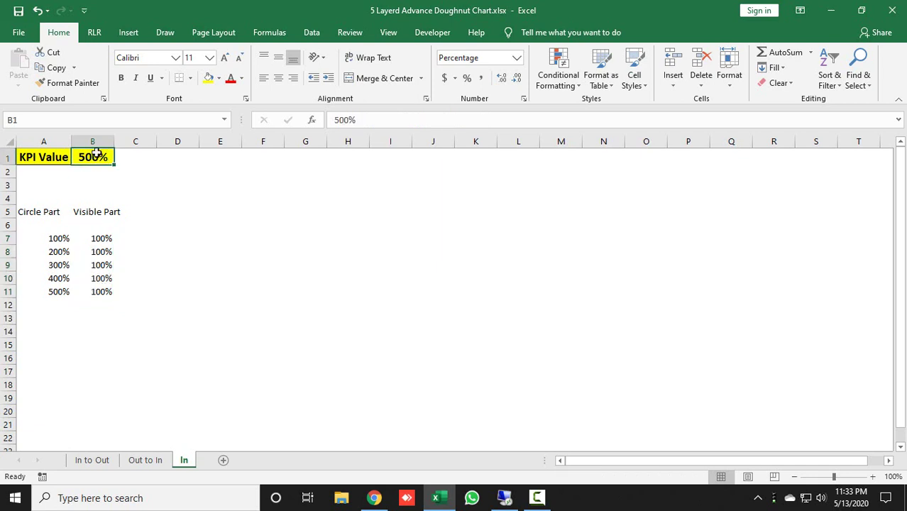
text(40)
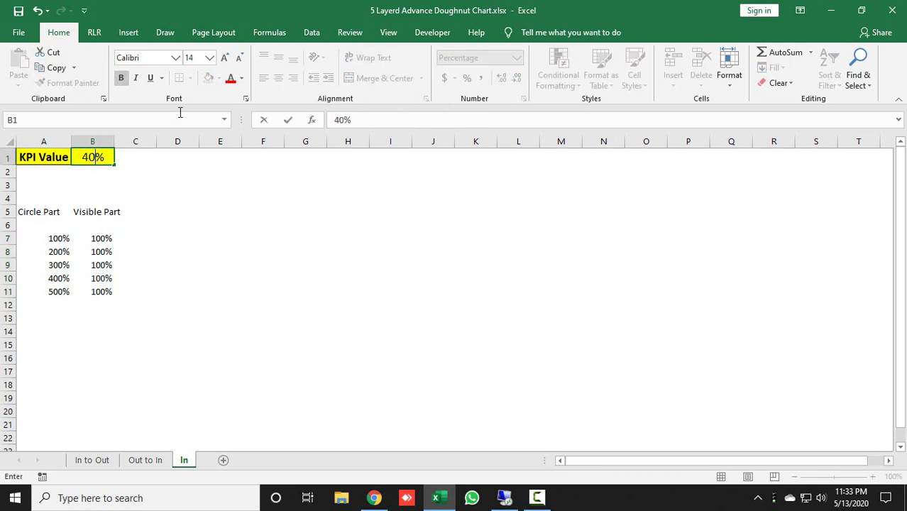
key(Return)
click(102, 239)
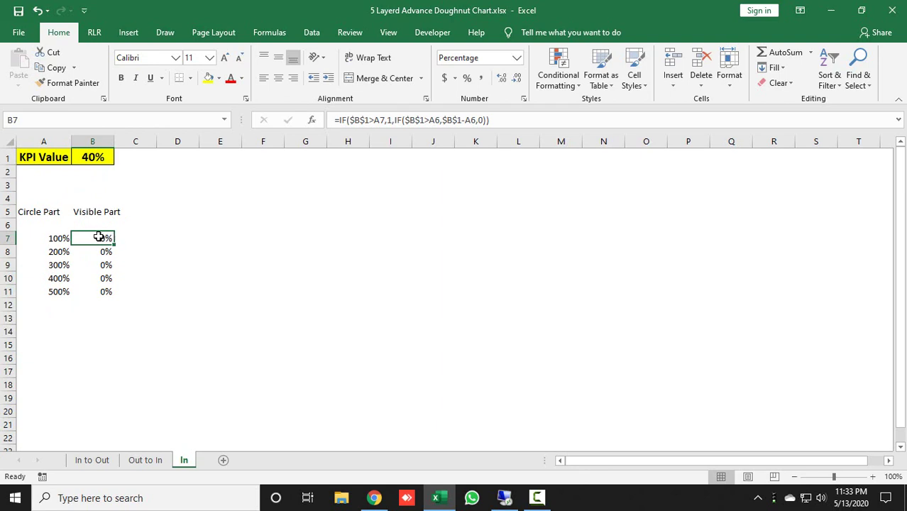
drag(93, 251, 93, 292)
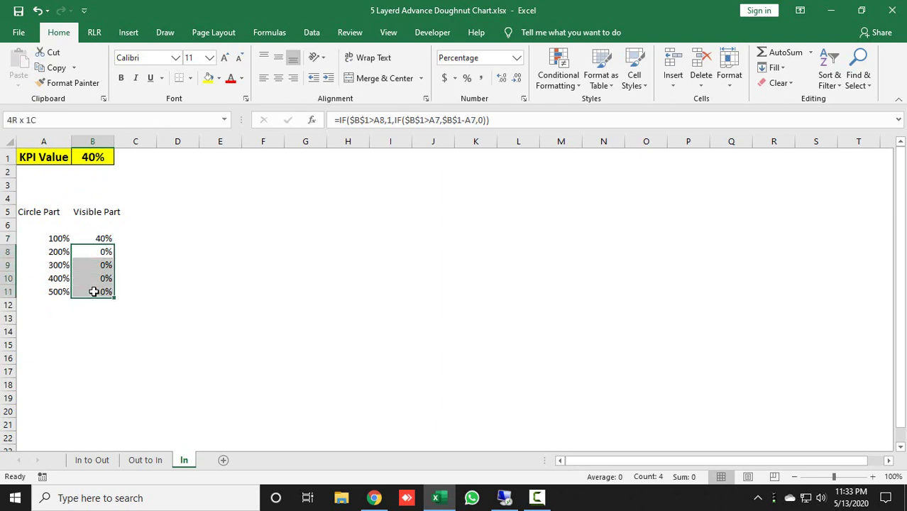
click(103, 238)
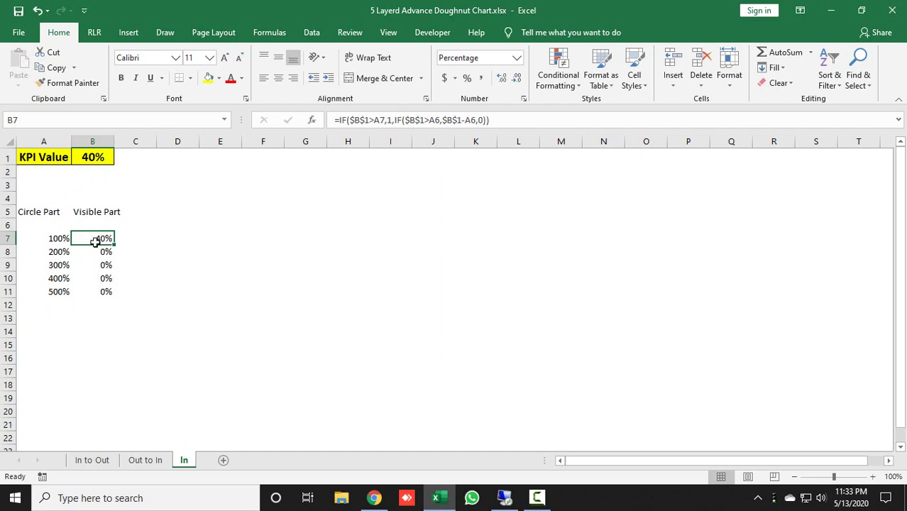
Set the KPI value to 240%, then check the B7:B9 formulas, which read 100%, 100%, 40%.
key(Up)
key(Up)
key(Up)
key(Up)
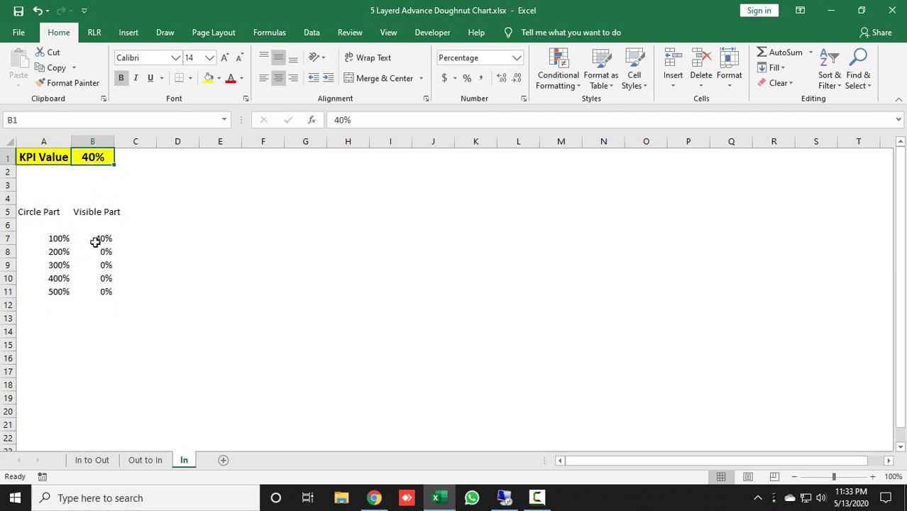
text(240)
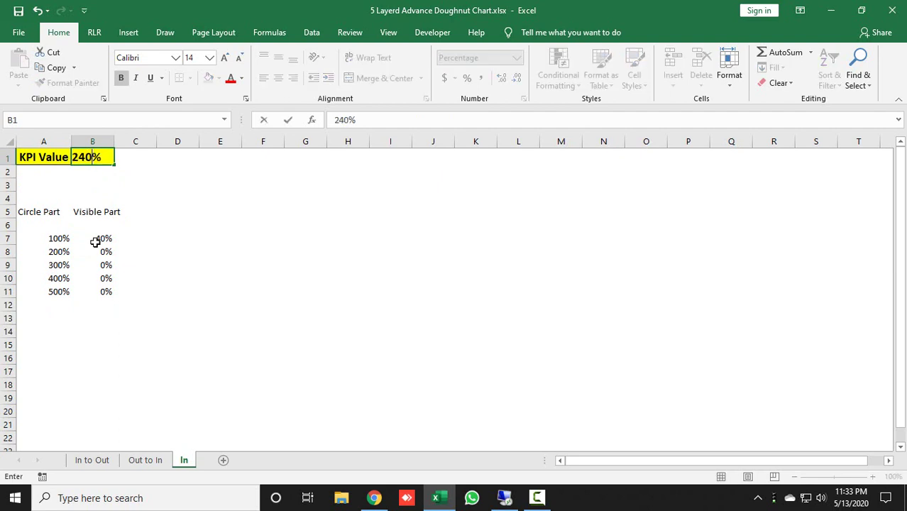
key(Return)
click(99, 242)
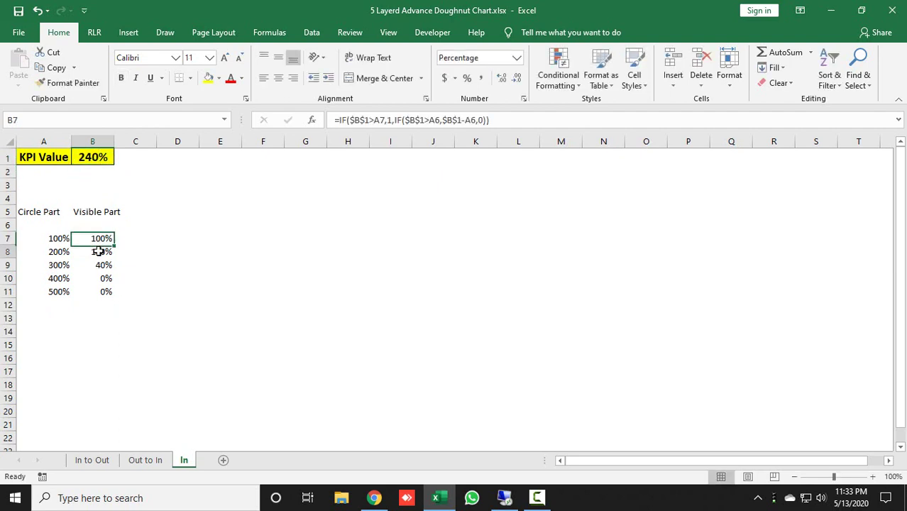
click(106, 251)
click(92, 239)
click(98, 250)
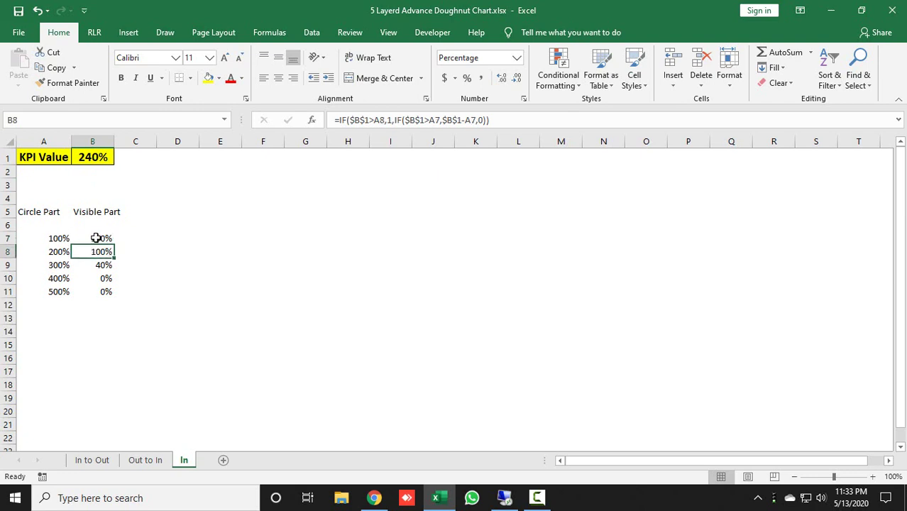
click(95, 265)
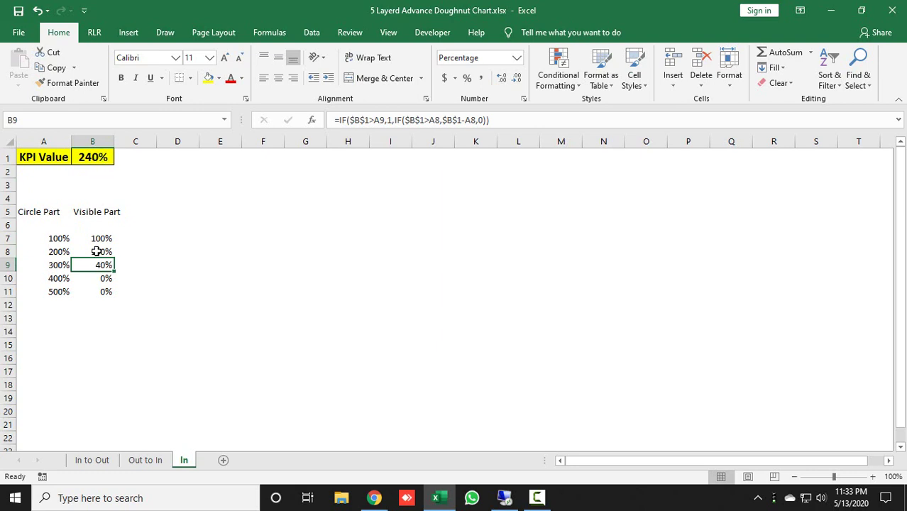
click(58, 226)
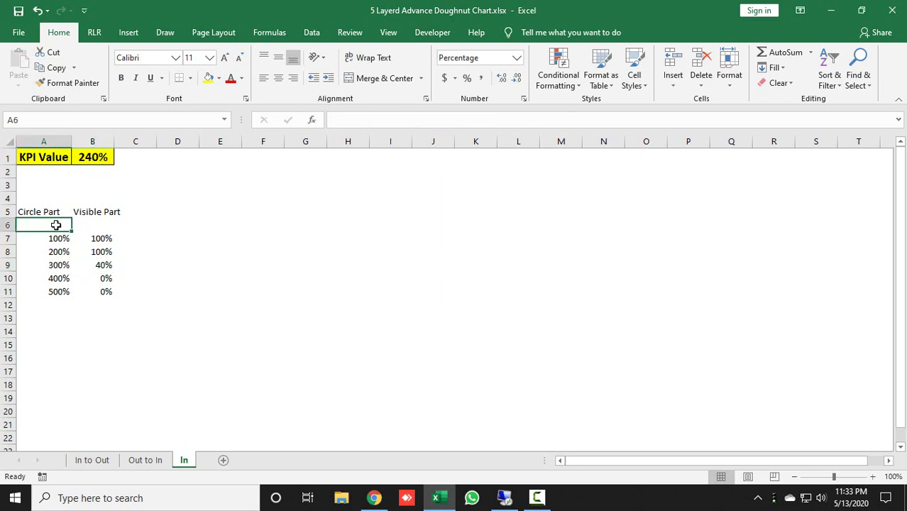
click(103, 238)
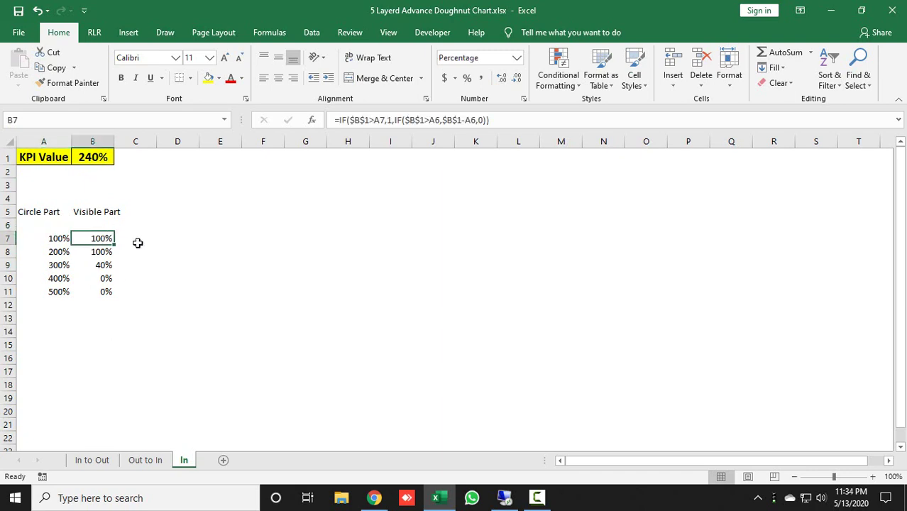
click(133, 212)
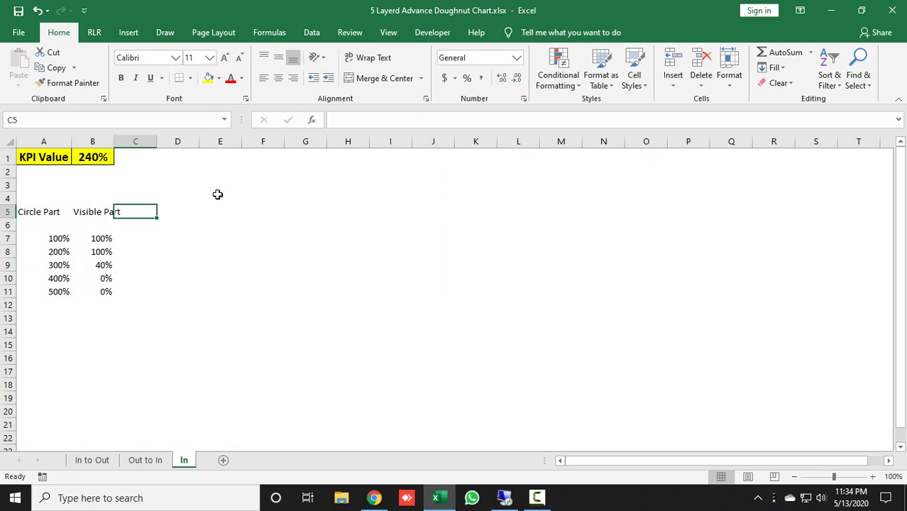
Add the 'Transparent Part' heading in C5 and enter =1-B7 in C7.
text(Transparen)
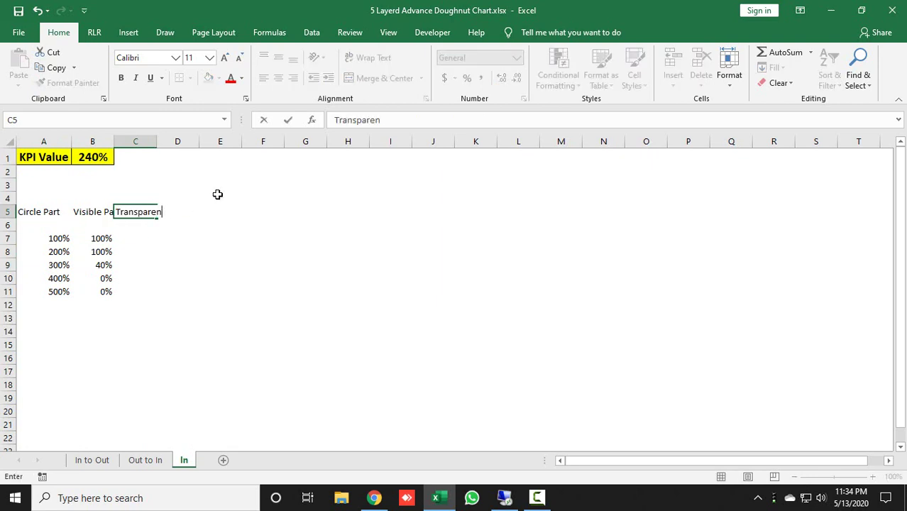
text(t Part)
key(Return)
key(Down)
key(Left)
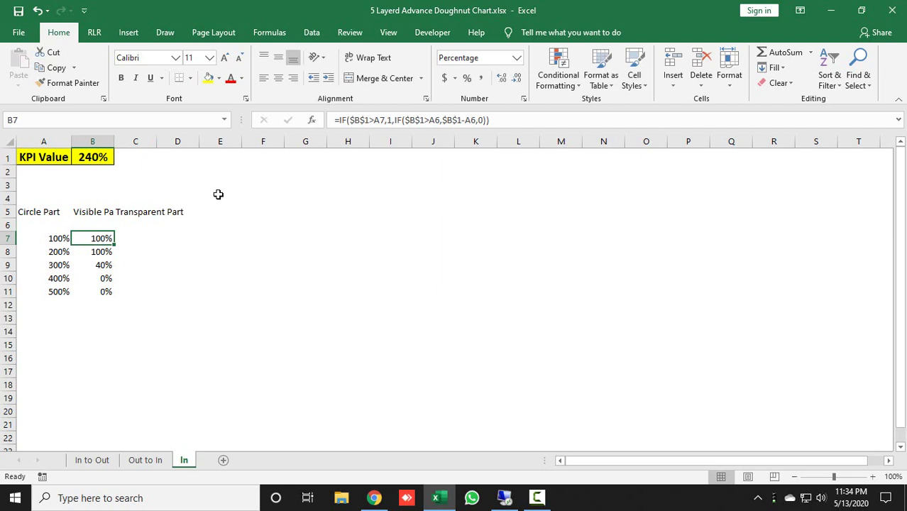
key(Right)
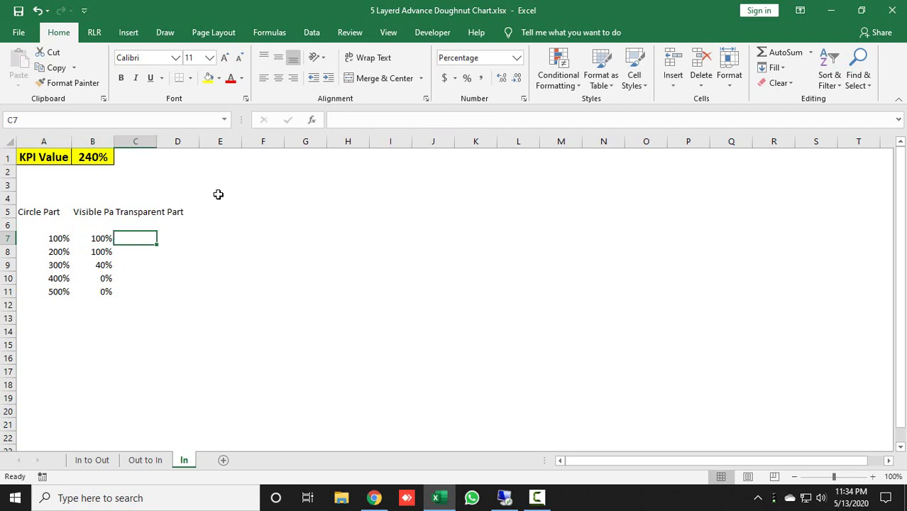
text(=)
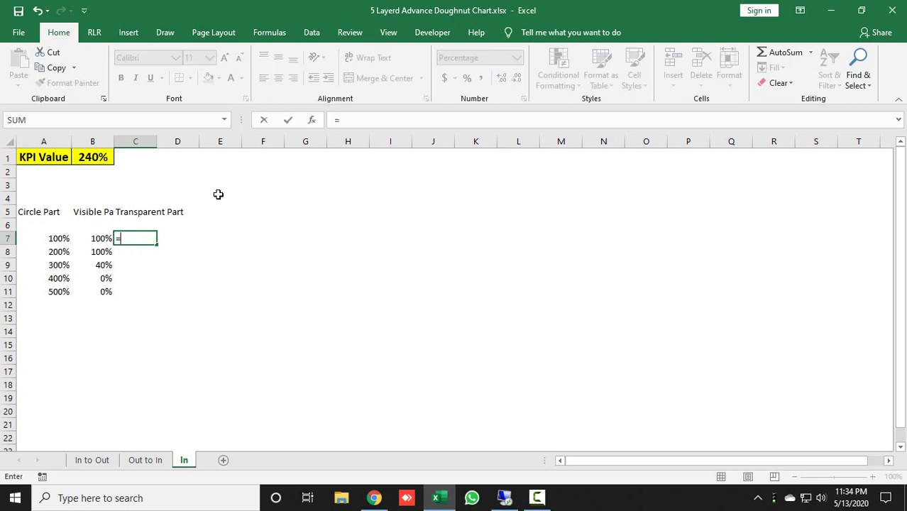
text(1-)
key(Left)
key(Return)
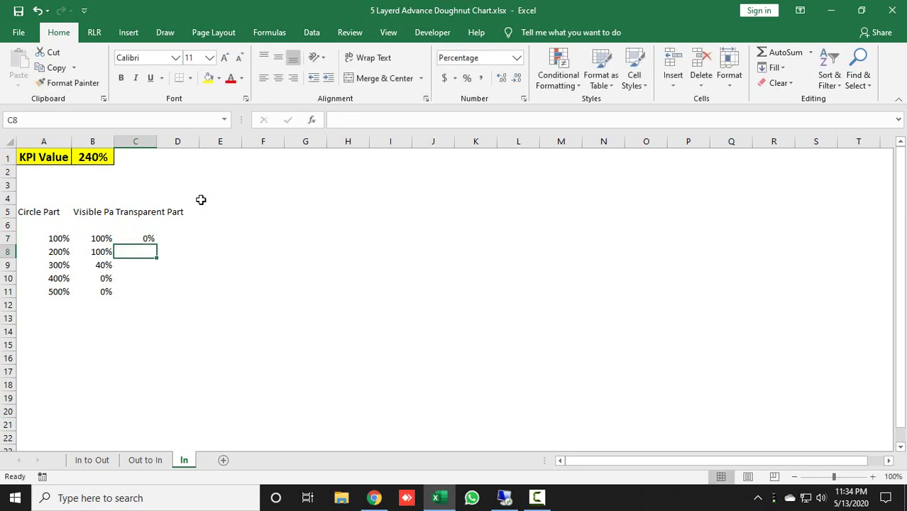
Autofit column B and copy the =1-B7 formula down through C11.
double_click(115, 140)
click(154, 237)
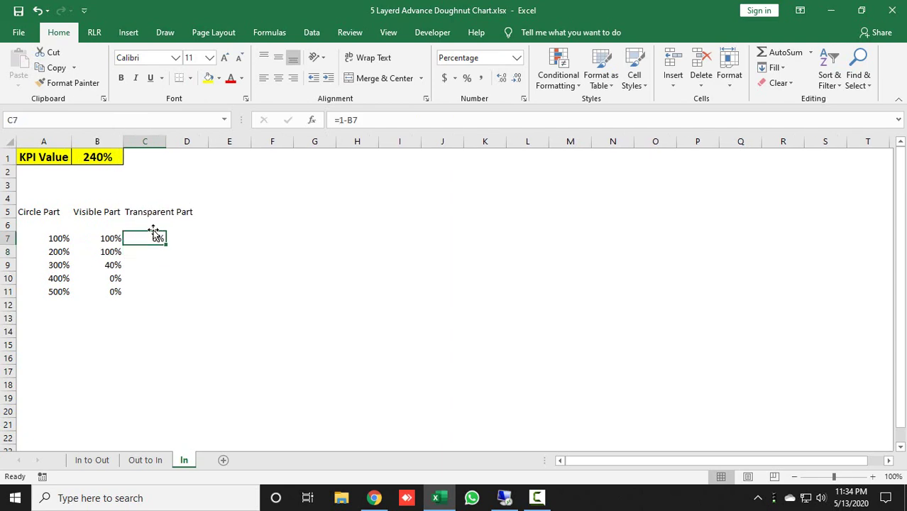
key(ctrl+c)
key(shift+Down)
key(shift+Down)
key(shift+Down)
key(shift+Down)
key(ctrl+v)
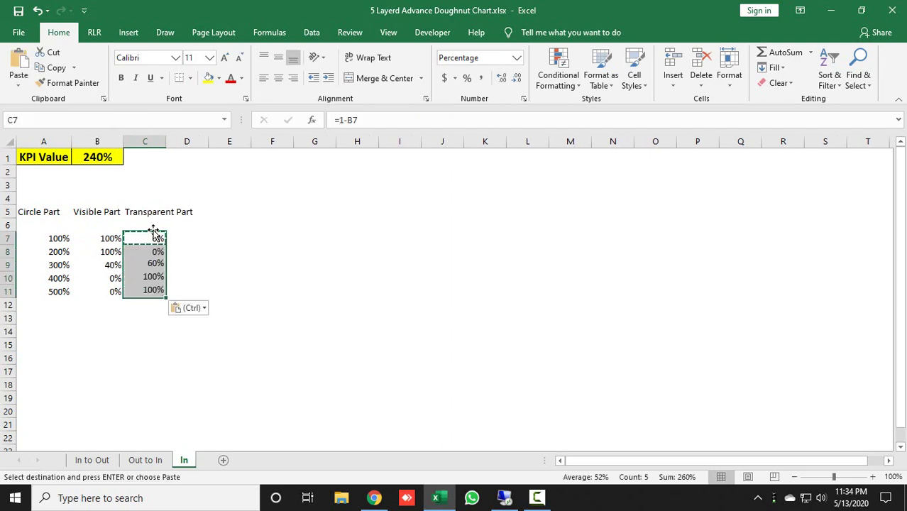
key(Escape)
key(Down)
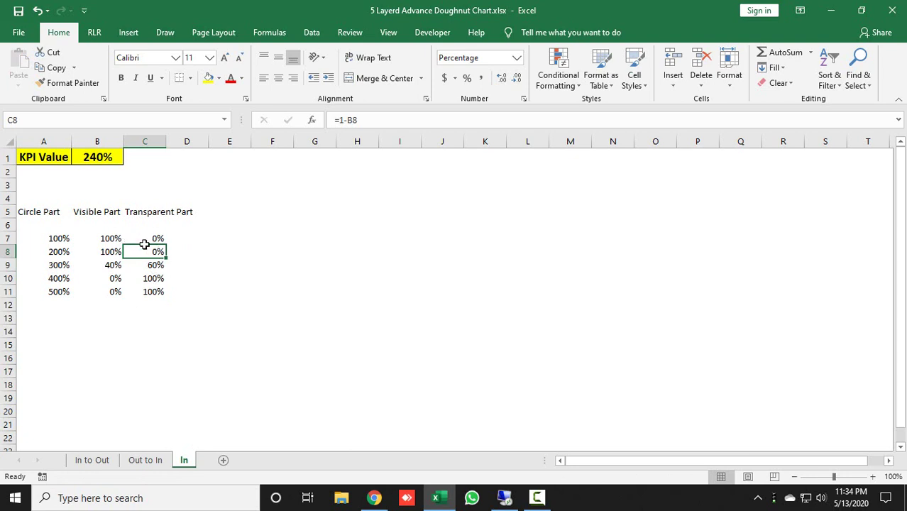
Check the Visible Part and Transparent Part formulas across B7:C11.
click(106, 239)
click(108, 251)
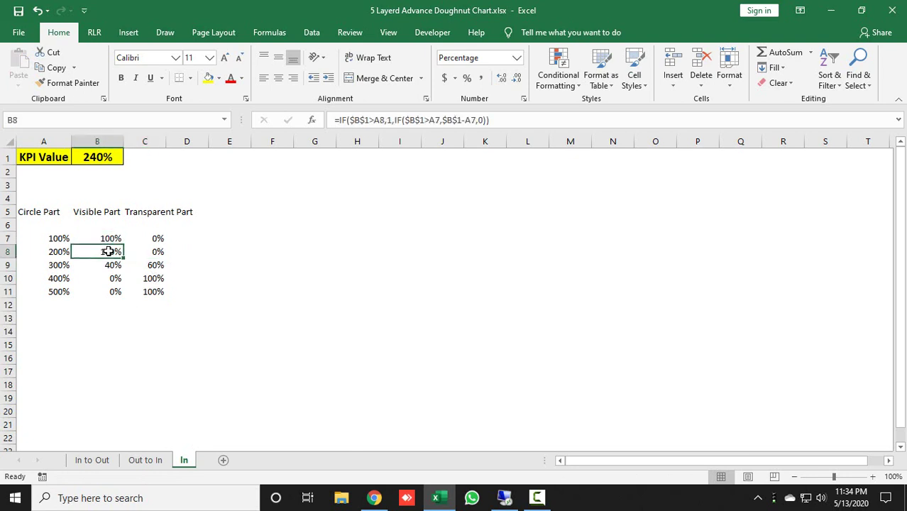
click(151, 239)
click(157, 255)
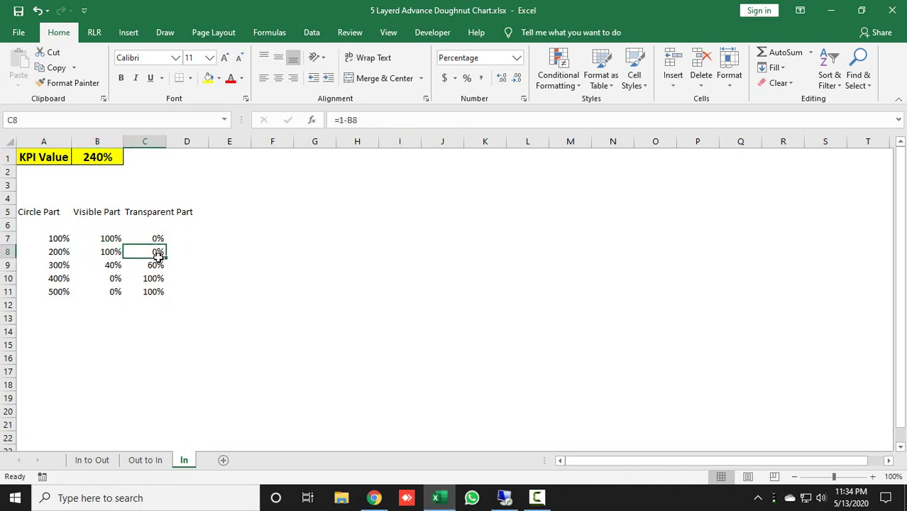
click(108, 265)
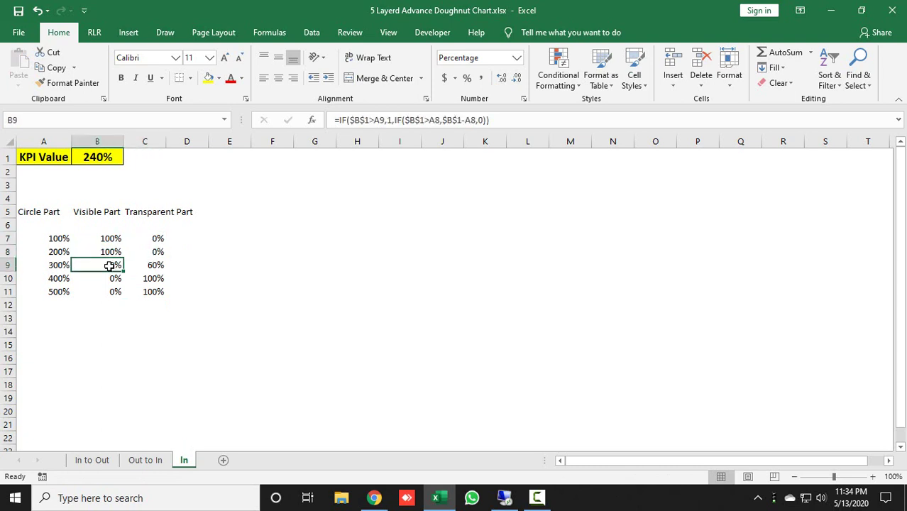
click(154, 265)
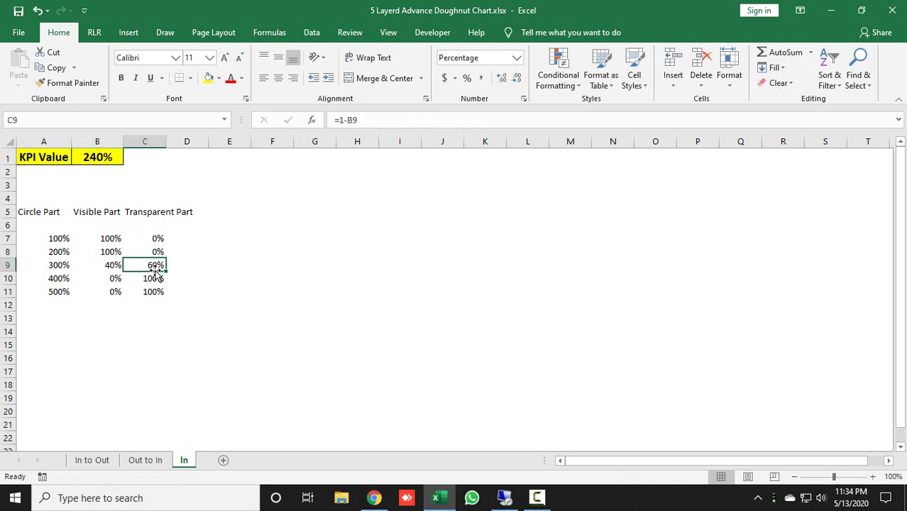
click(107, 277)
click(106, 291)
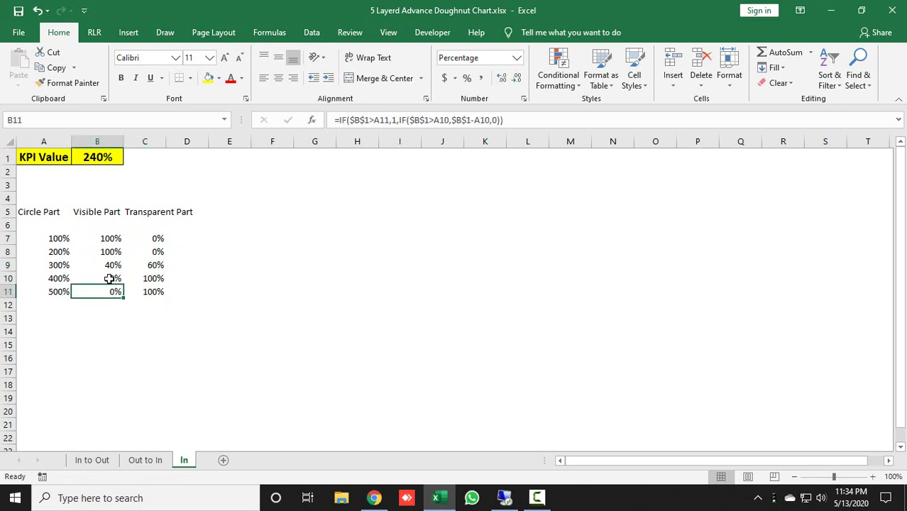
click(158, 277)
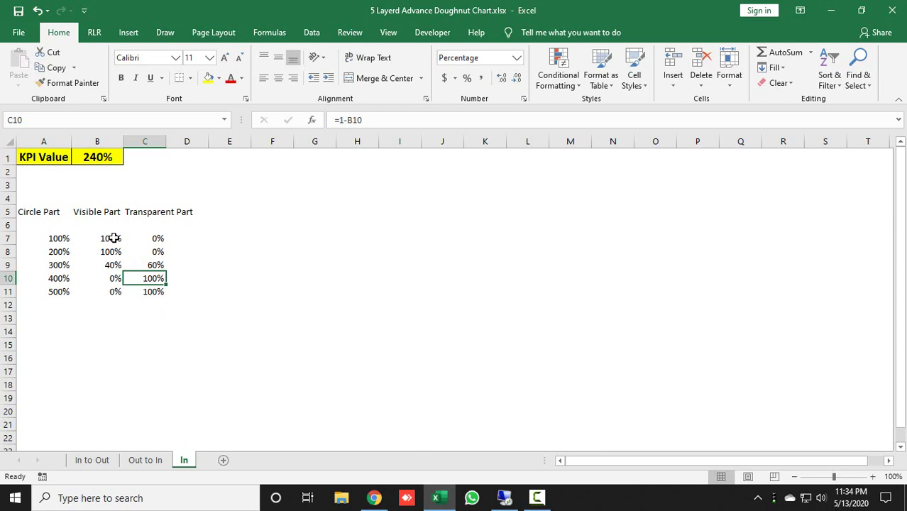
Insert a doughnut chart from B7:C11, moved beside the data and enlarged.
drag(112, 237, 142, 291)
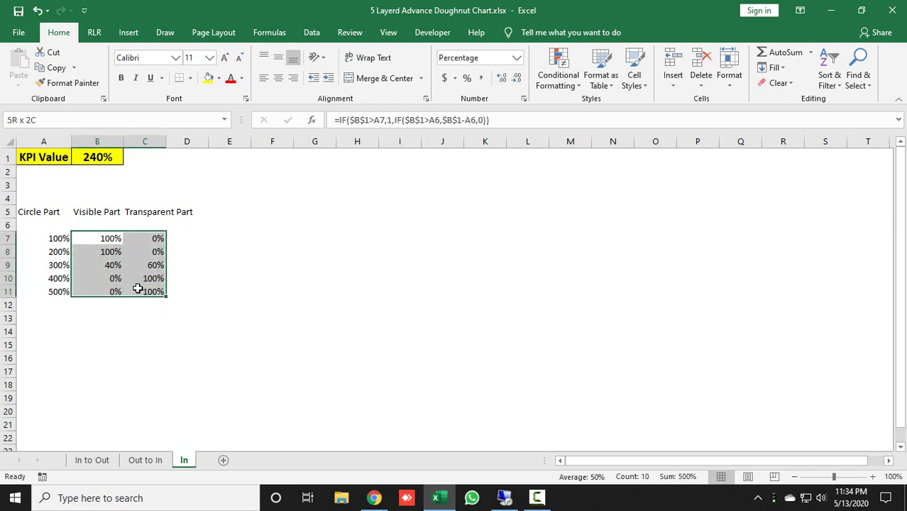
click(128, 32)
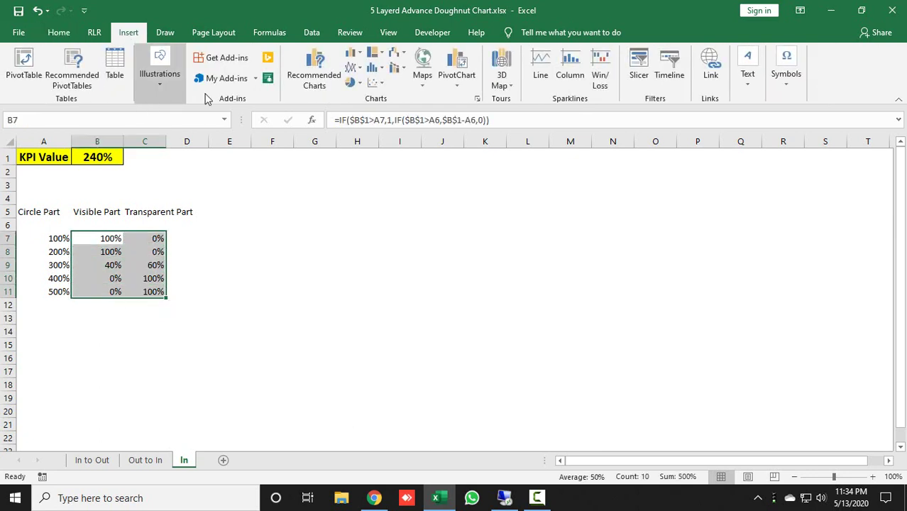
click(360, 85)
click(371, 225)
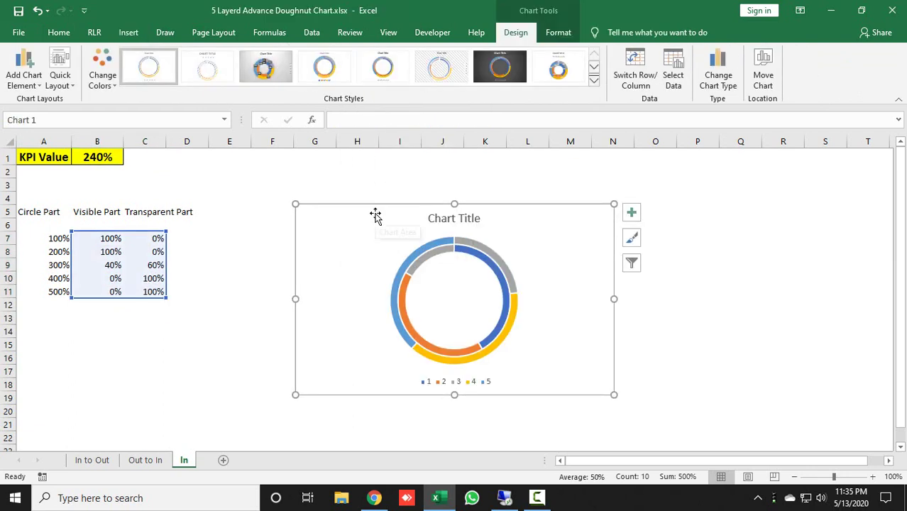
drag(375, 215, 327, 163)
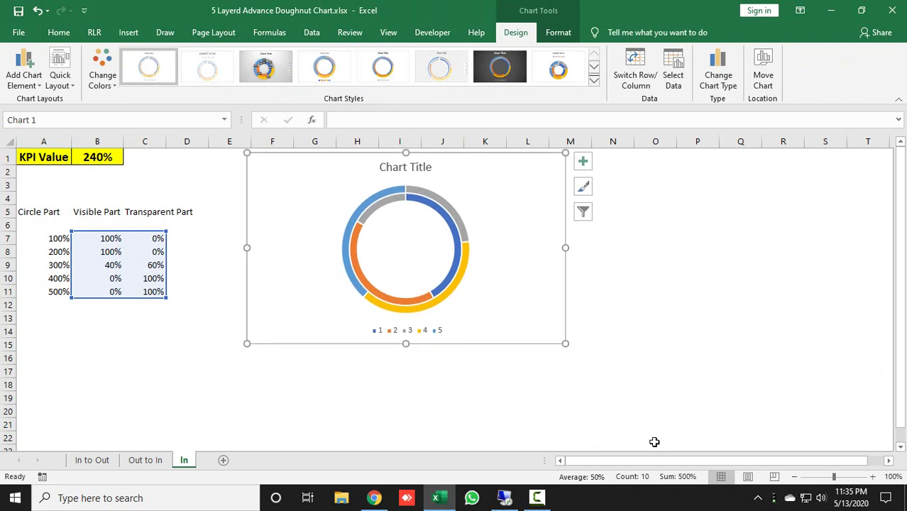
drag(566, 345, 677, 434)
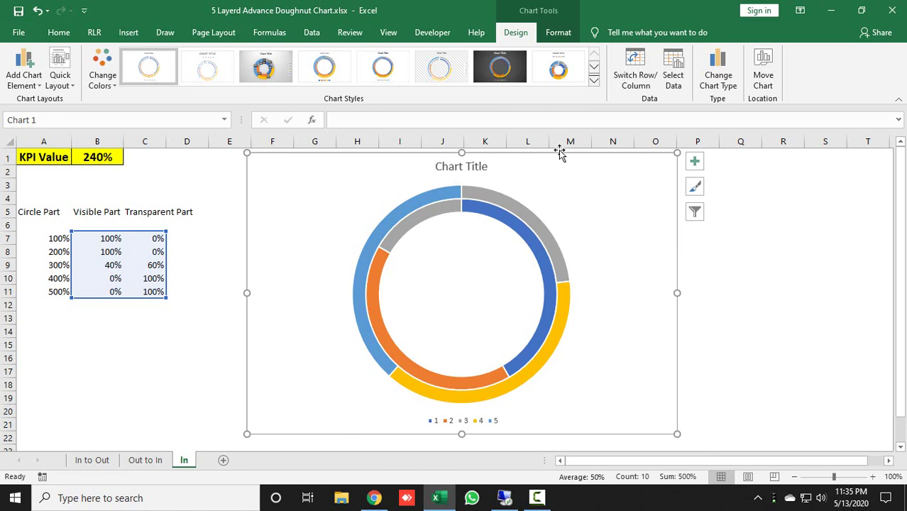
Switch rows and columns so each row is a ring, and remove the title and legend.
click(634, 72)
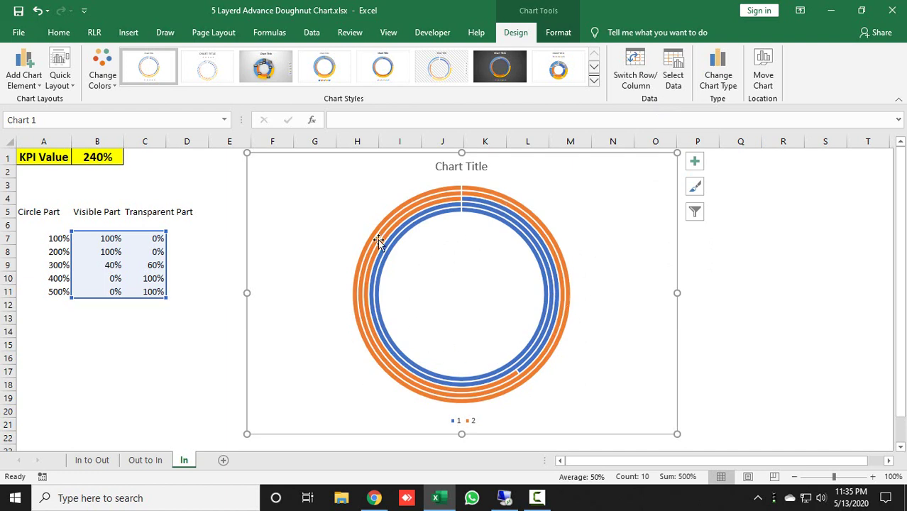
click(699, 166)
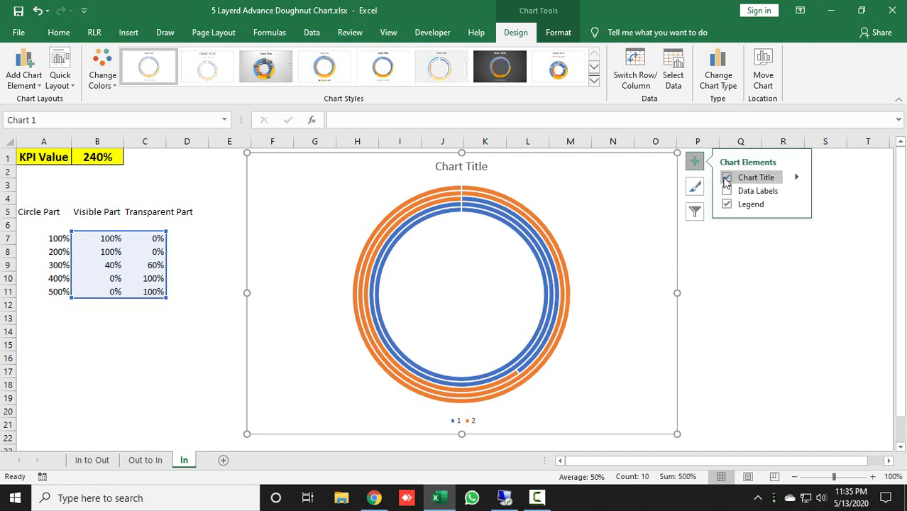
click(727, 178)
click(727, 205)
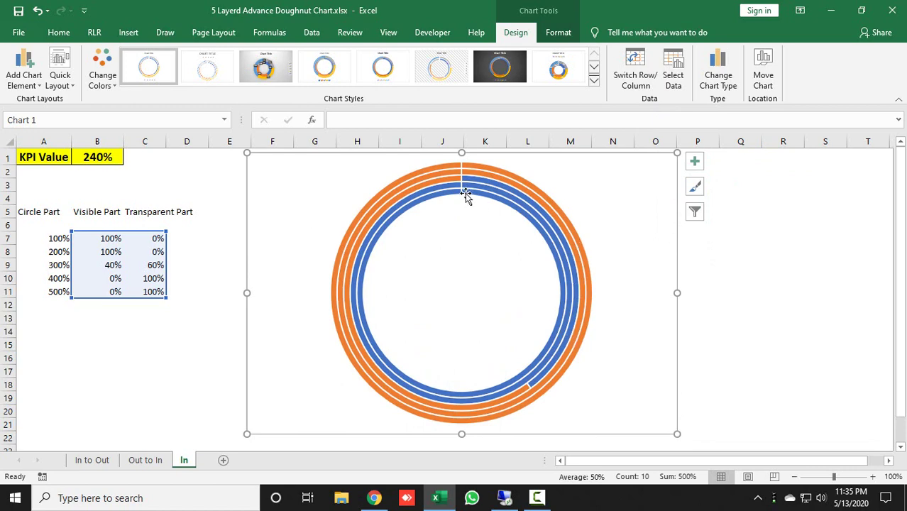
Set the doughnut series' hole size to 25% in Format Data Series, then deselect the chart.
right_click(496, 189)
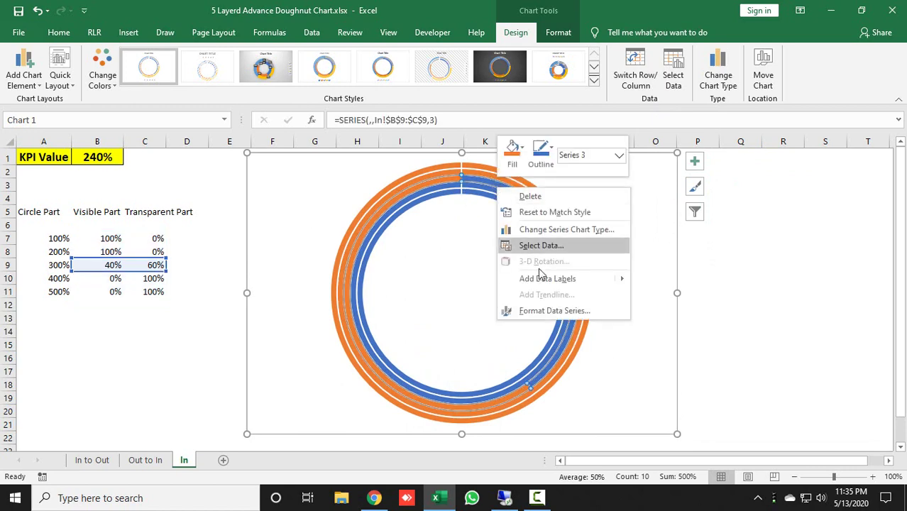
click(557, 312)
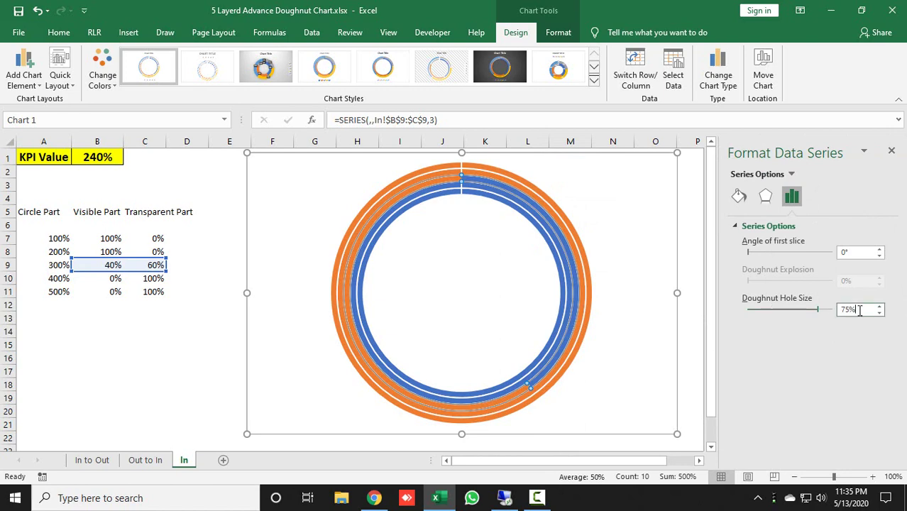
drag(859, 310, 754, 312)
text(25)
key(Return)
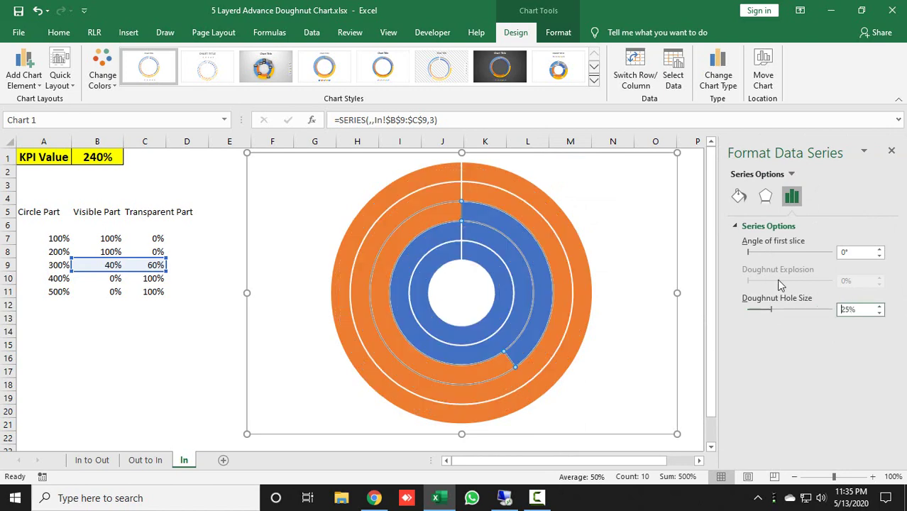
click(892, 153)
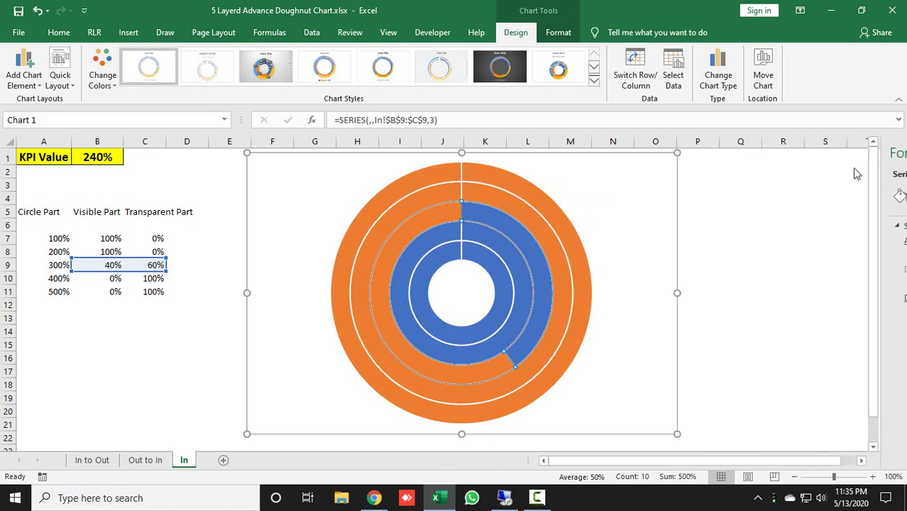
click(749, 239)
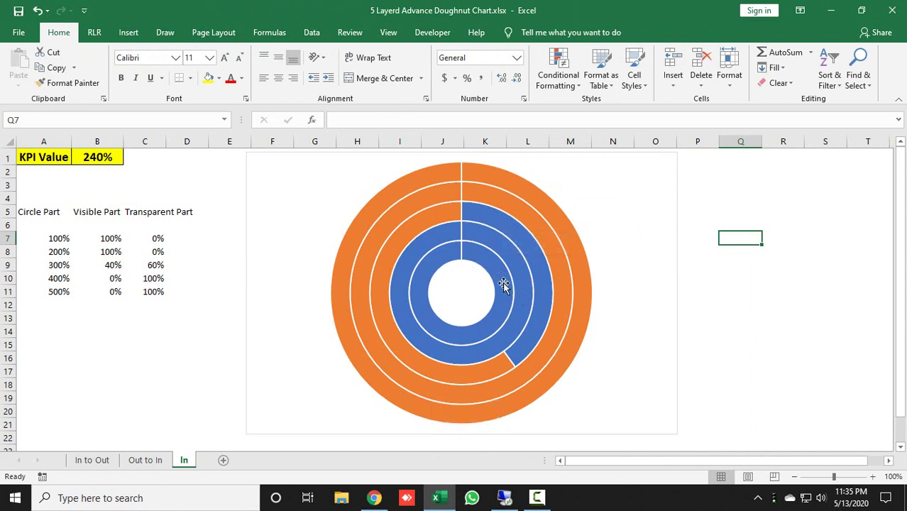
Apply No Outline to all five ring series, from the innermost ring to the outermost.
click(477, 254)
click(477, 254)
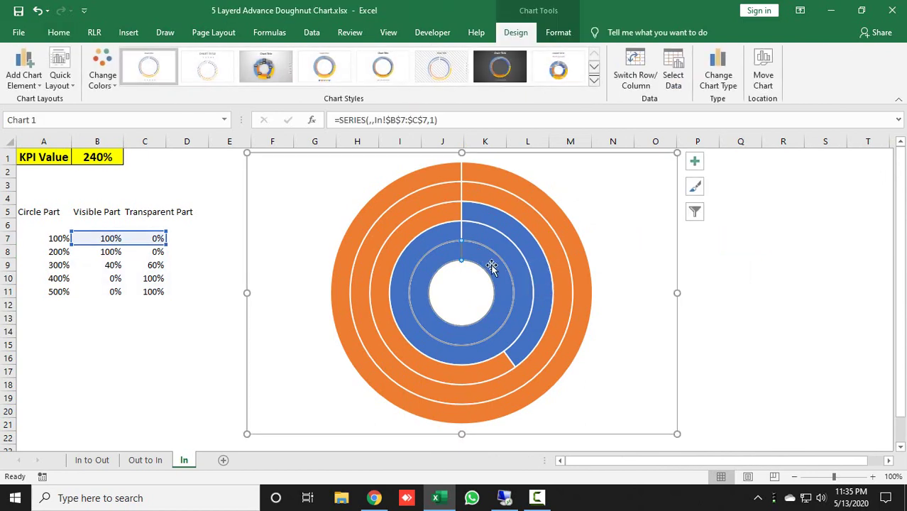
click(551, 35)
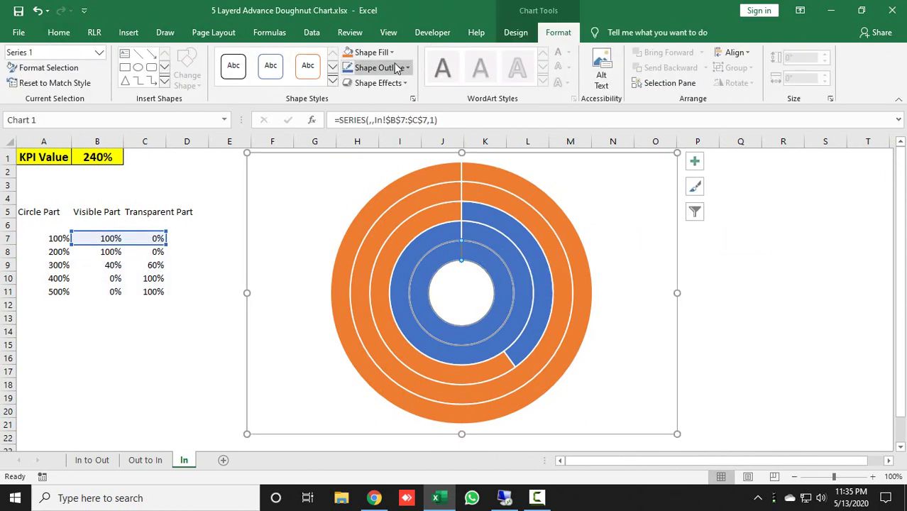
click(397, 67)
click(367, 202)
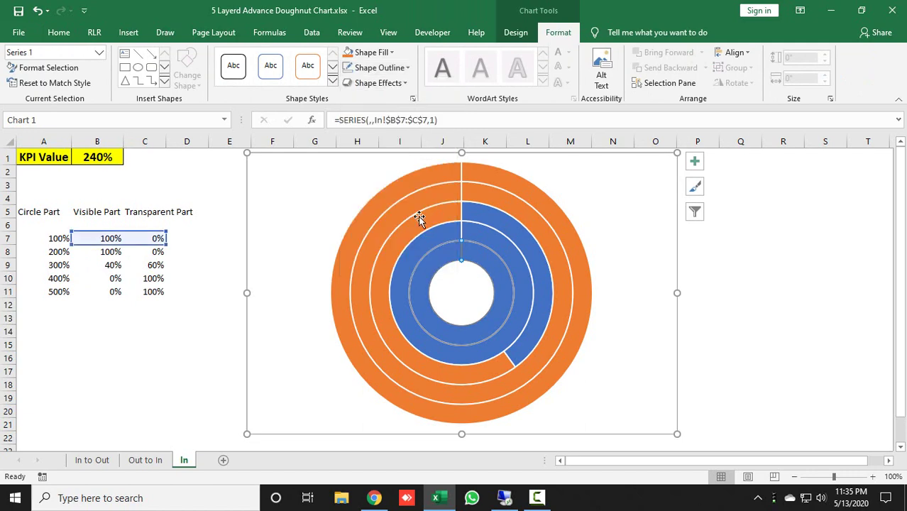
click(492, 237)
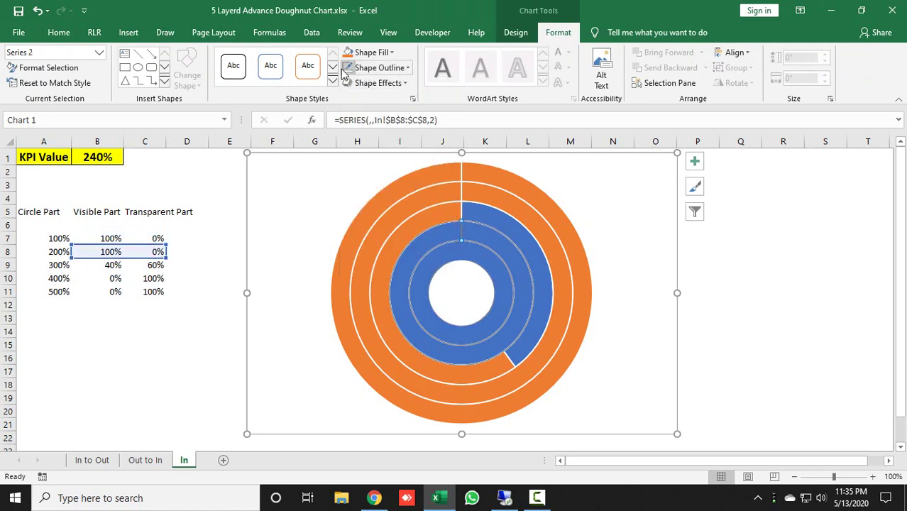
click(514, 210)
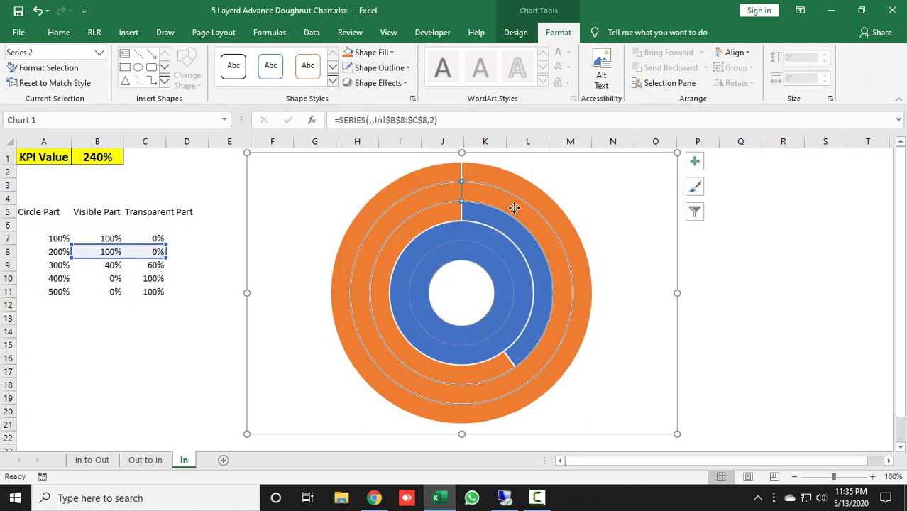
click(507, 220)
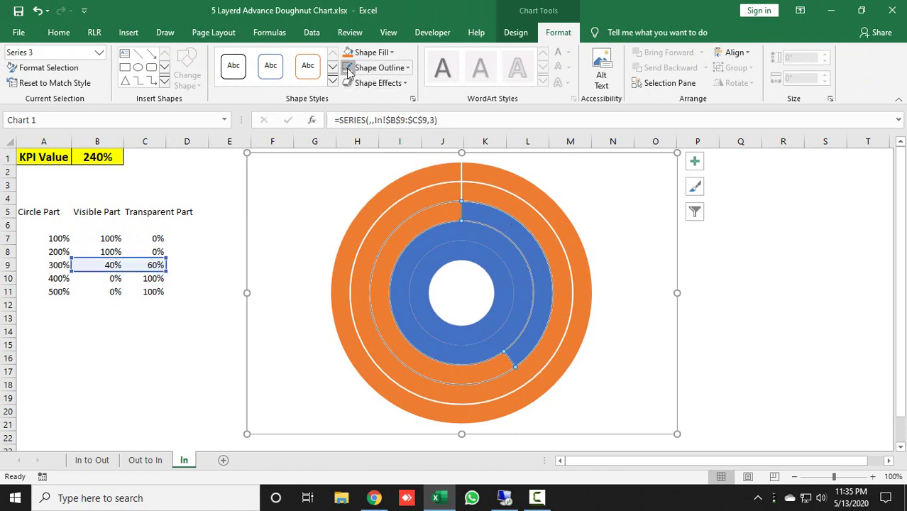
click(514, 198)
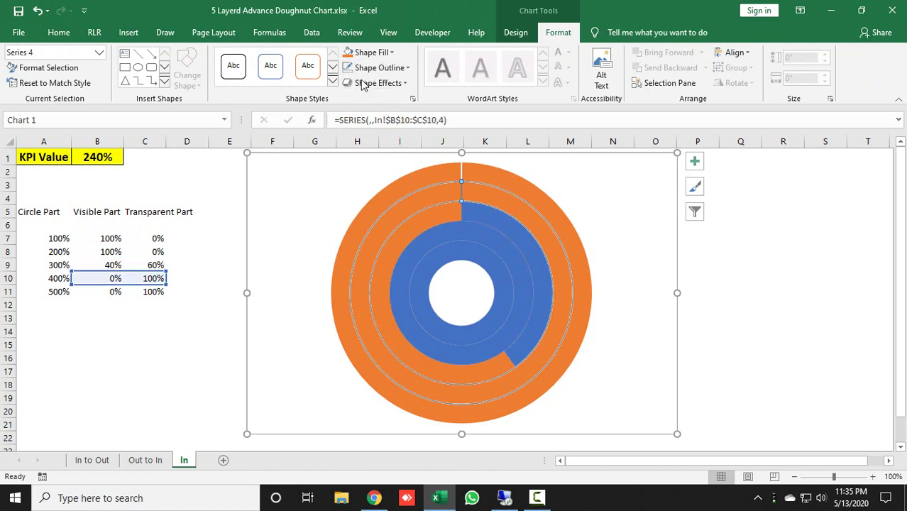
click(540, 193)
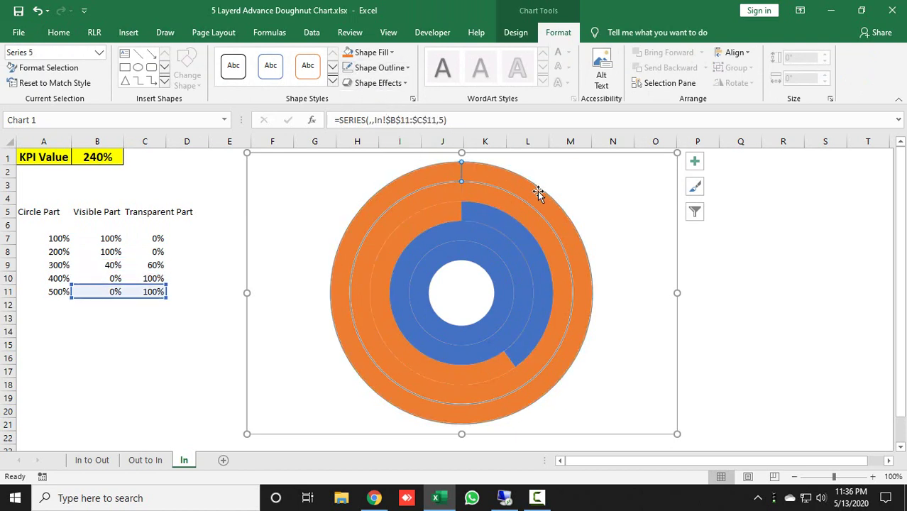
click(348, 67)
click(815, 296)
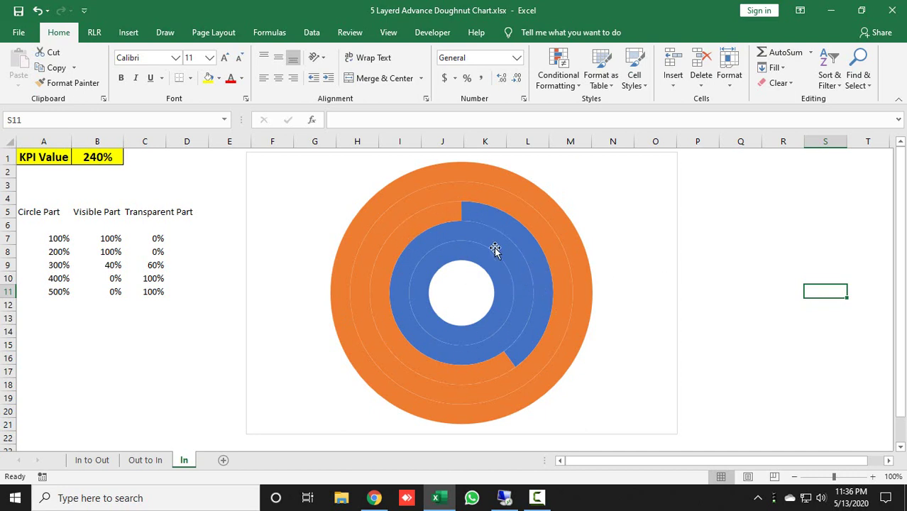
Enter 50 in KPI Value cell B1, making it 50%.
click(100, 156)
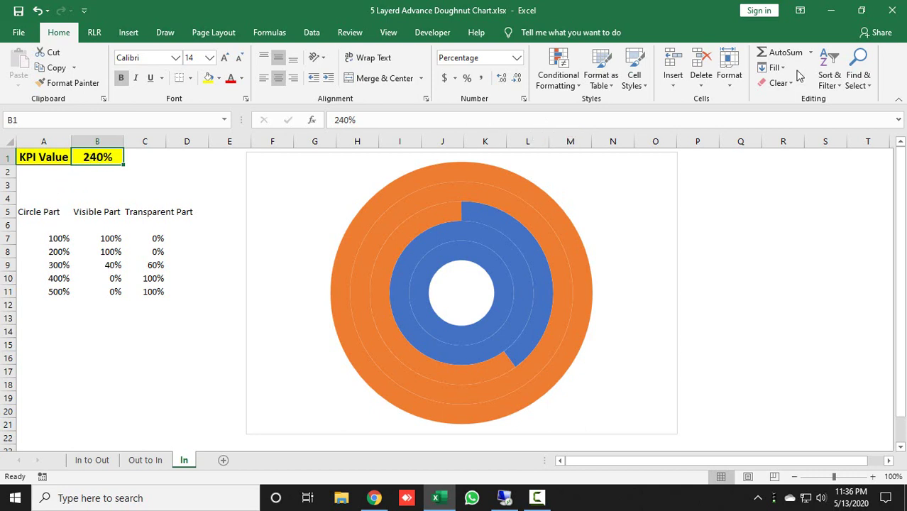
text(50)
key(Return)
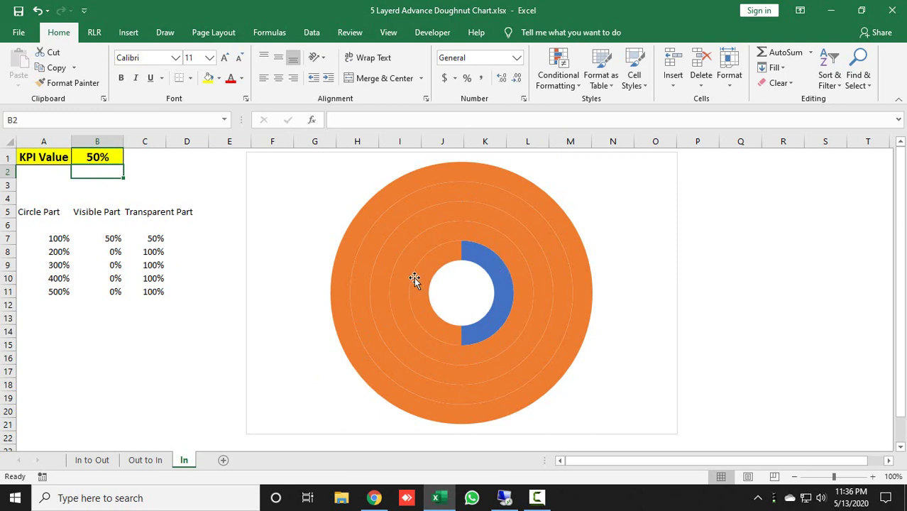
mouse_move(498, 284)
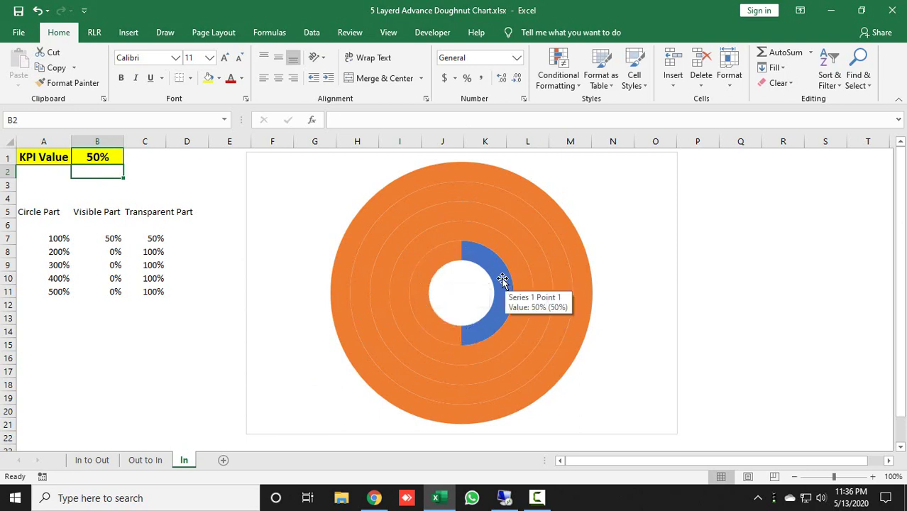
Fill the inner ring's visible slice dark navy, give its remainder no fill, and set B1 to 150%.
double_click(502, 280)
click(499, 278)
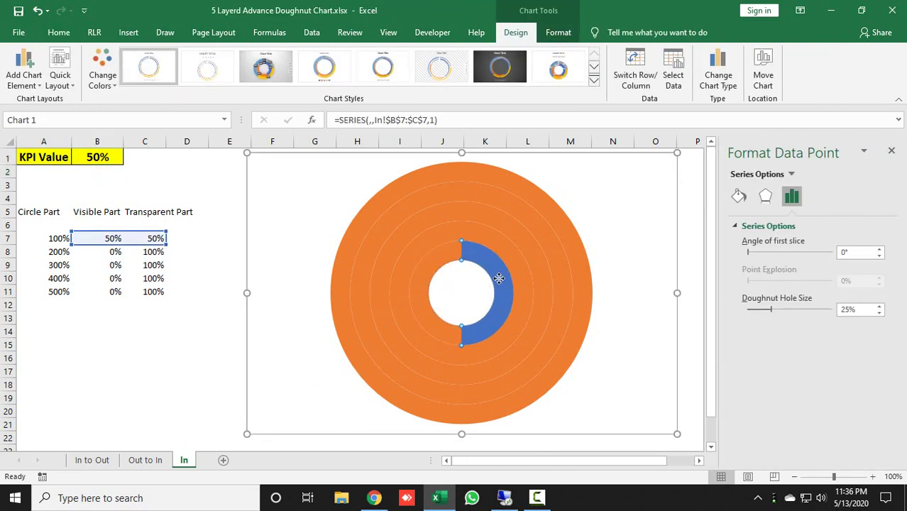
click(736, 198)
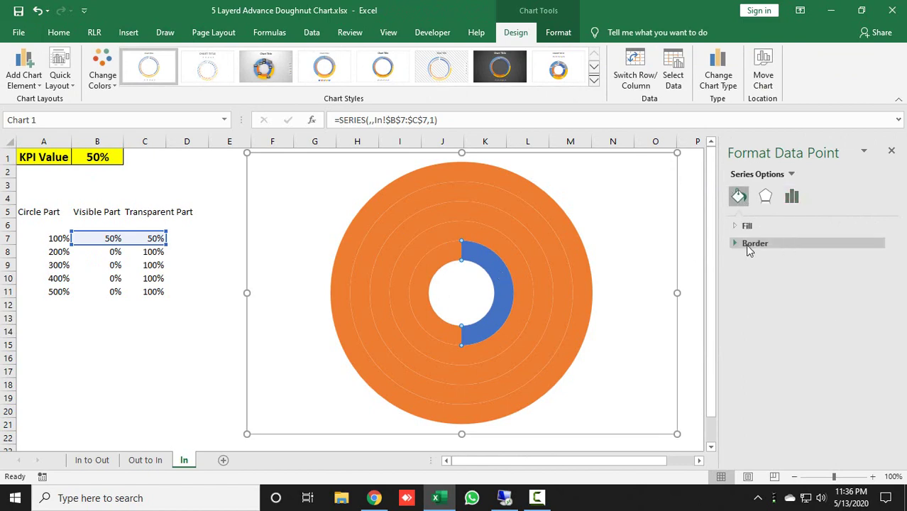
click(737, 227)
click(771, 261)
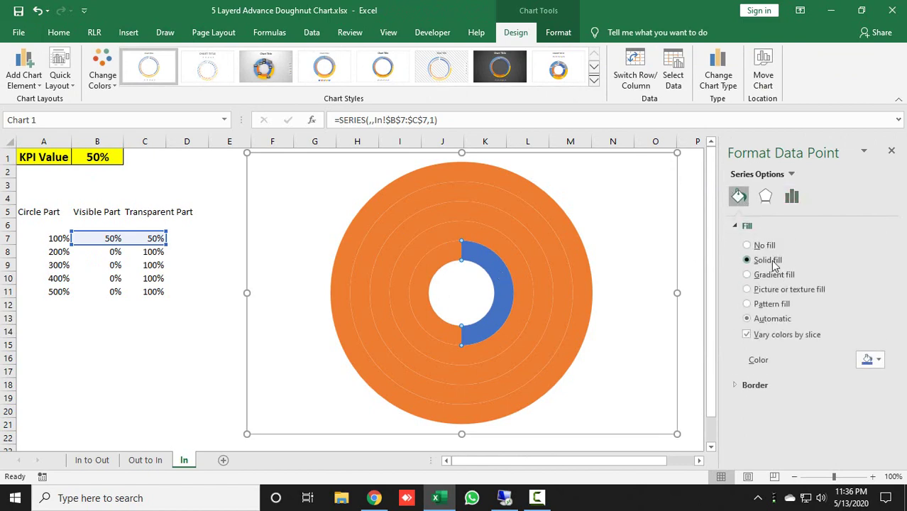
click(873, 361)
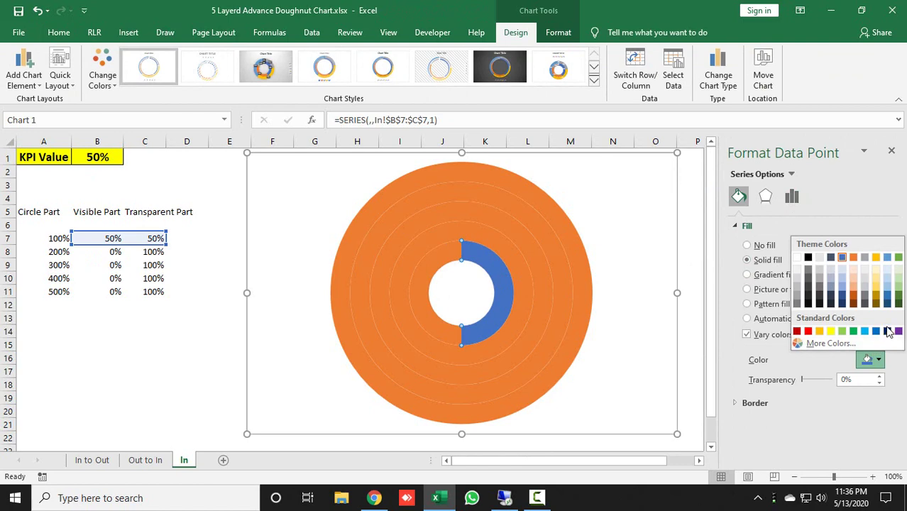
click(887, 331)
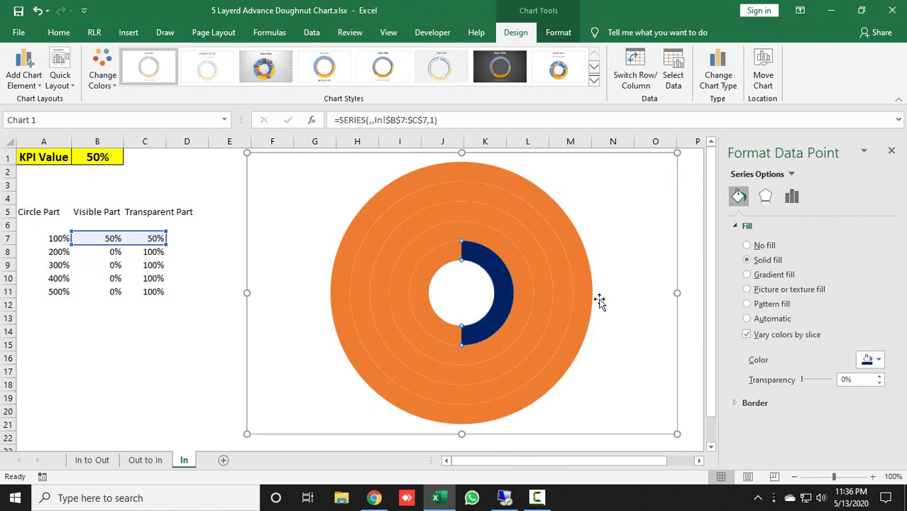
click(450, 261)
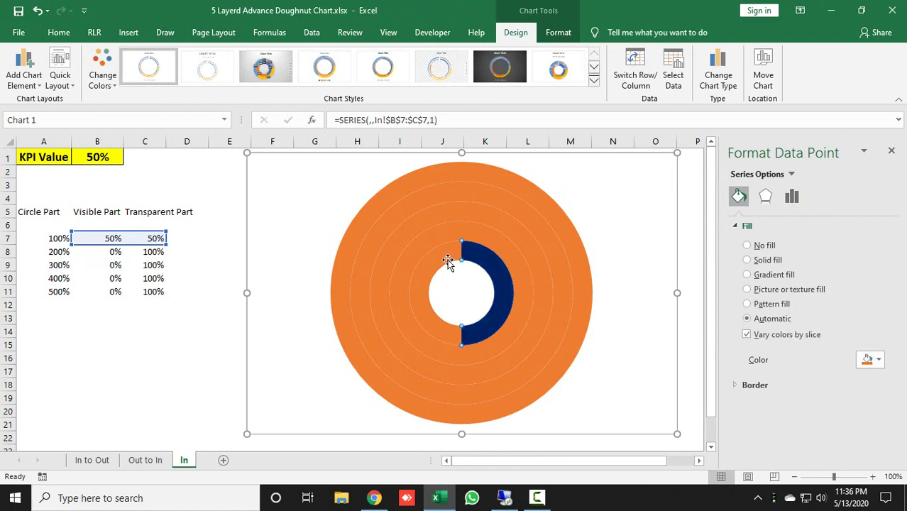
click(765, 246)
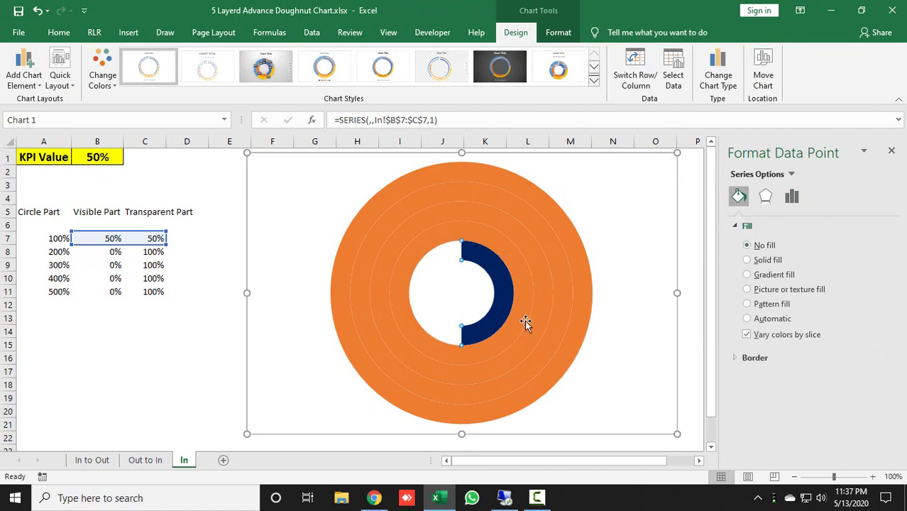
click(85, 162)
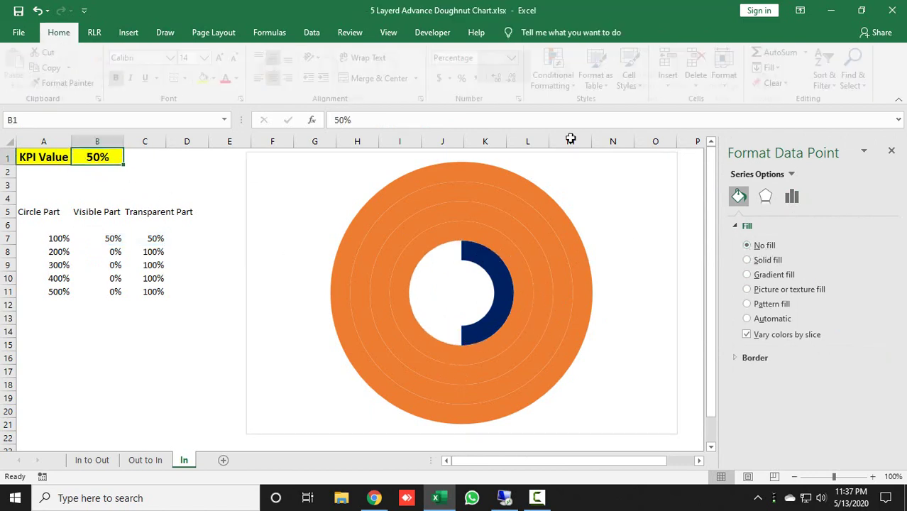
text(150)
key(Return)
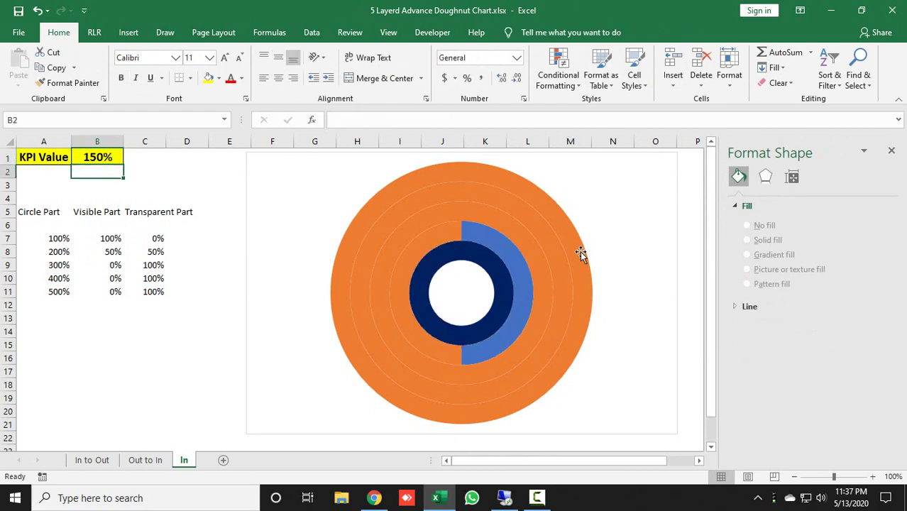
Fill the second ring's visible slice blue, give its remainder no fill, and set B1 to 250%.
click(516, 254)
click(516, 255)
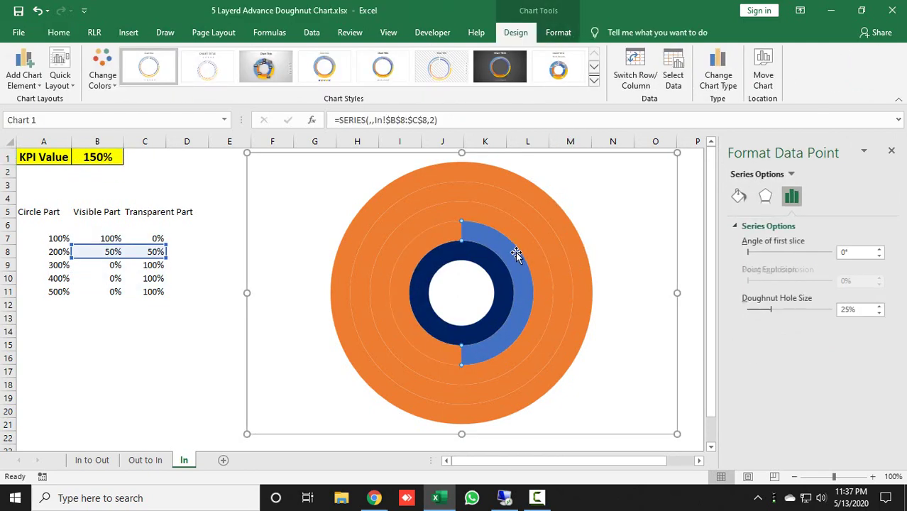
click(738, 197)
click(768, 260)
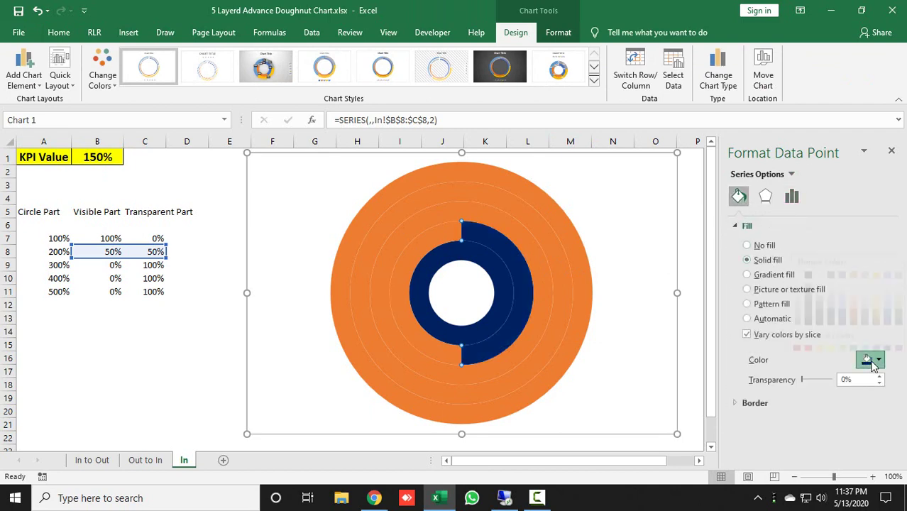
click(879, 359)
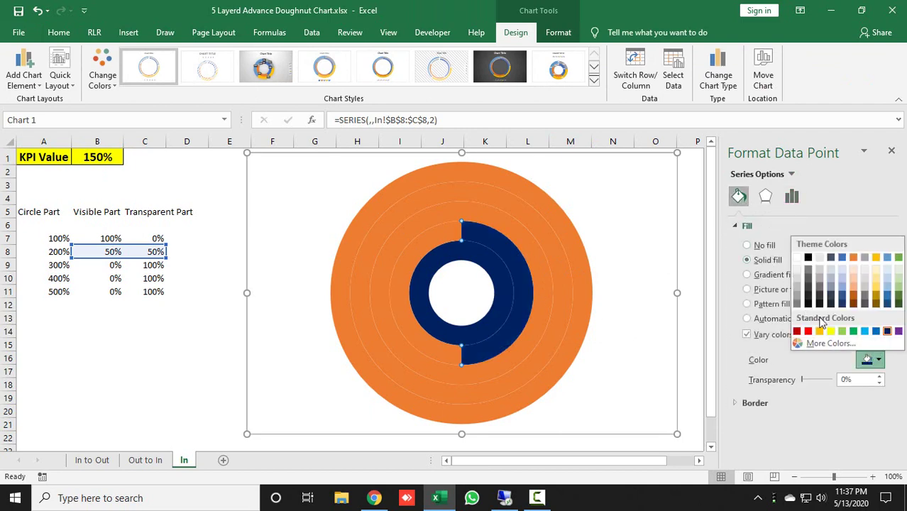
click(876, 331)
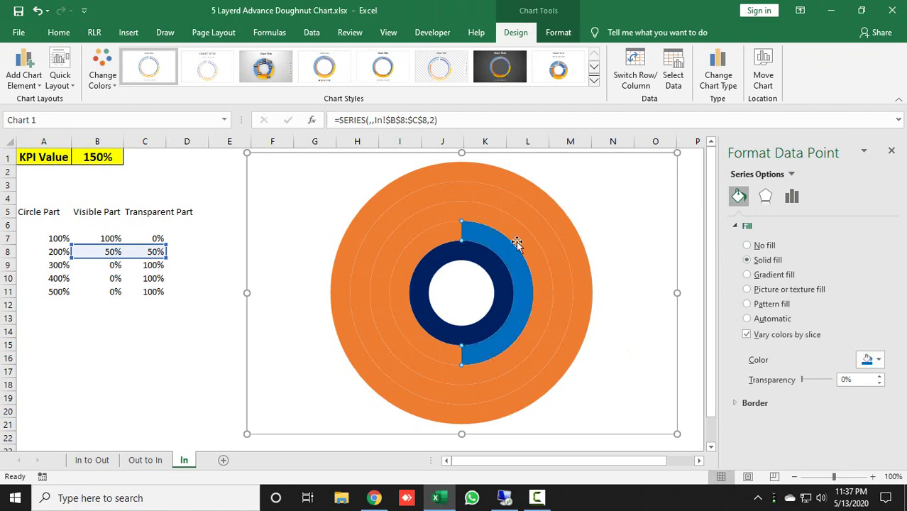
click(429, 238)
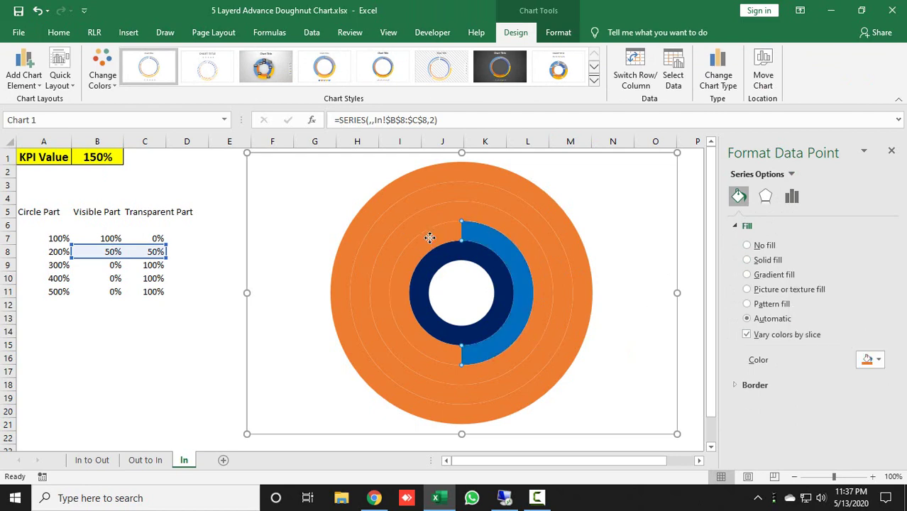
click(747, 245)
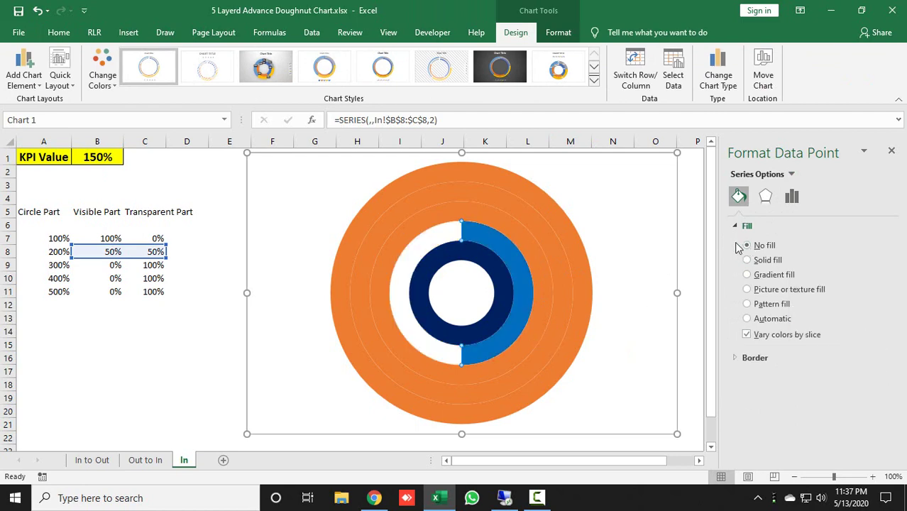
click(105, 156)
text(250)
key(Return)
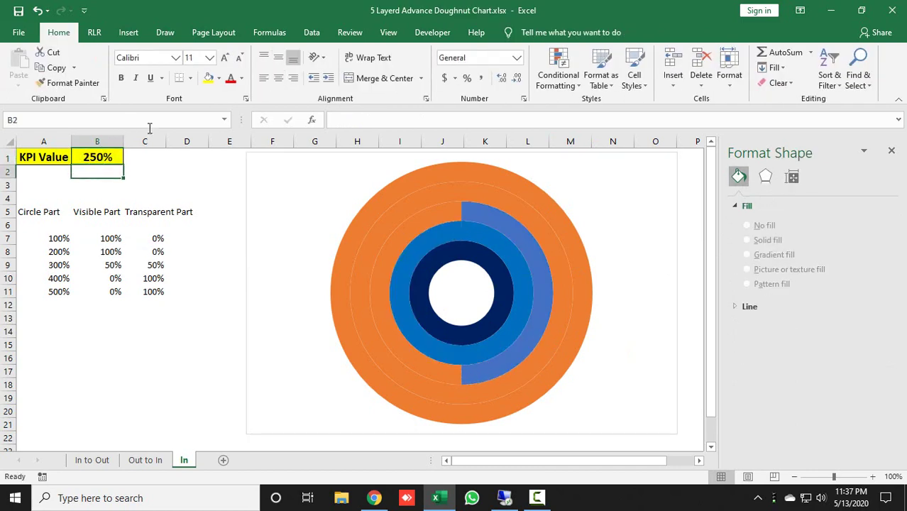
Fill the third ring's visible half light blue, make its orange half transparent, and set B1 to 350%.
click(539, 267)
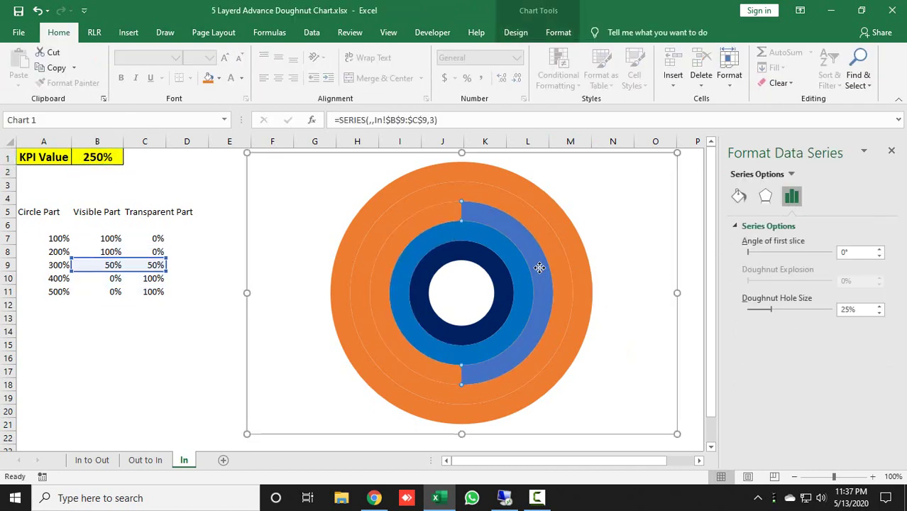
click(540, 267)
click(738, 196)
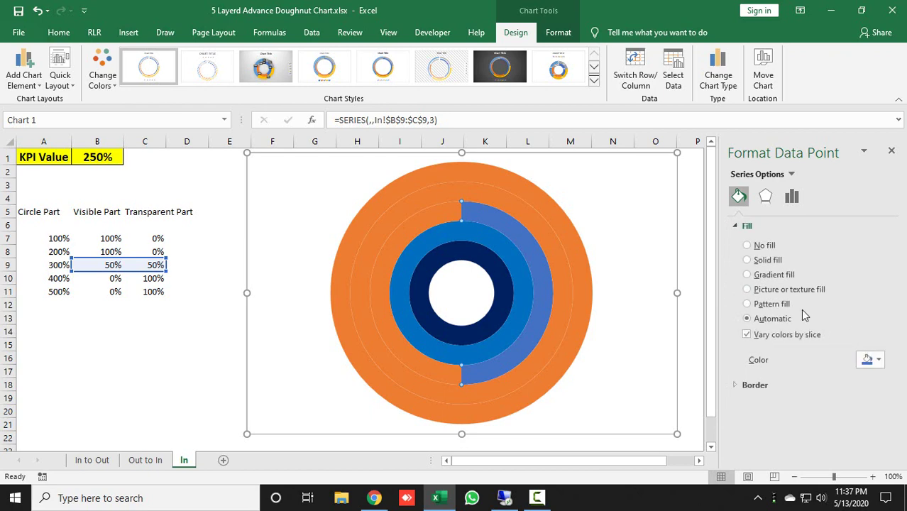
click(768, 260)
click(879, 361)
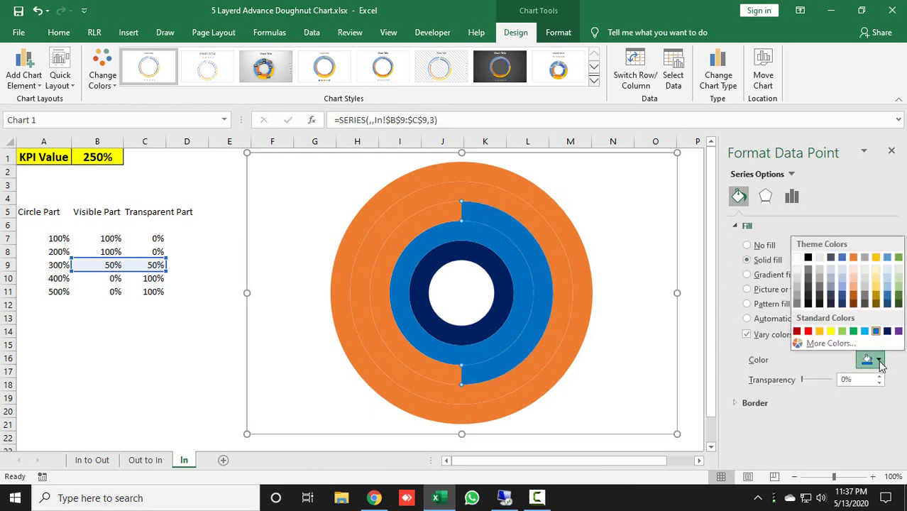
click(866, 332)
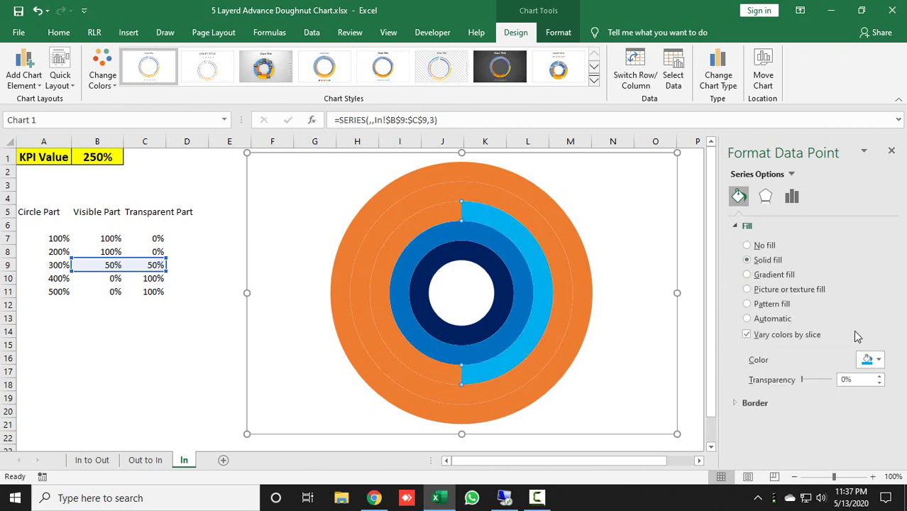
click(441, 211)
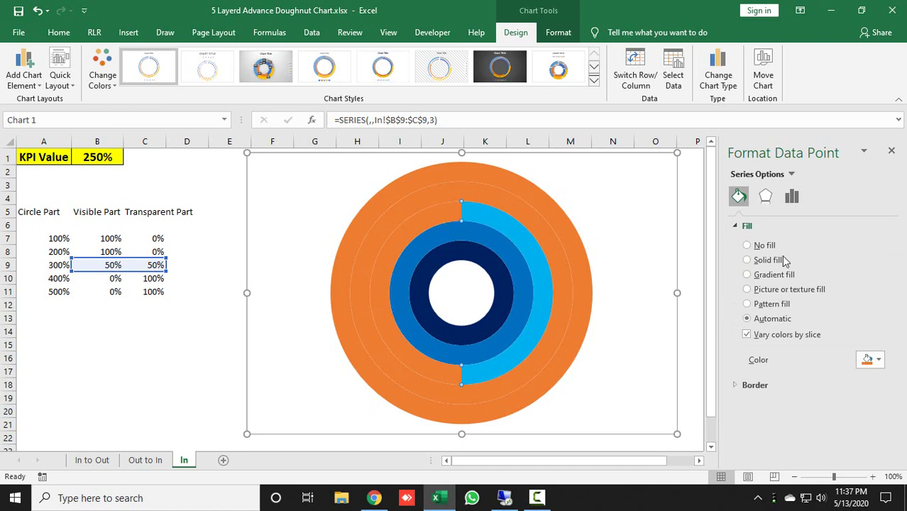
click(110, 158)
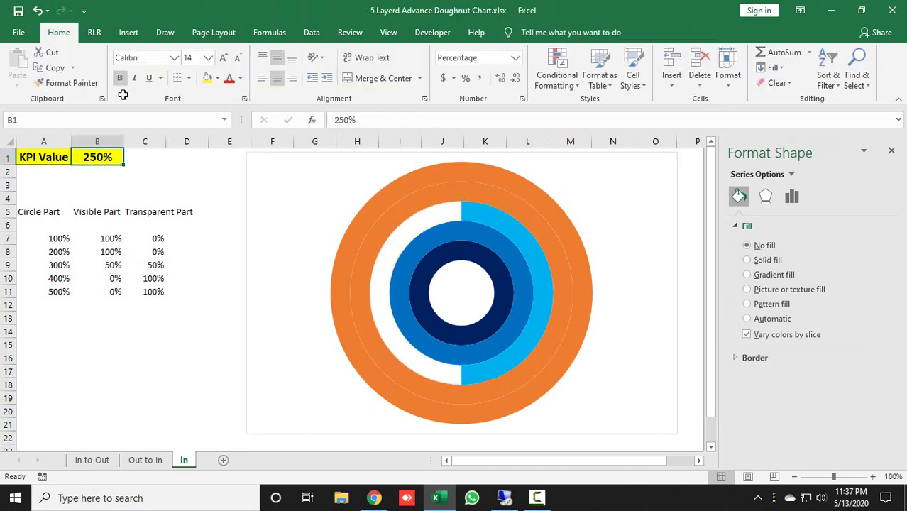
double_click(97, 157)
key(BackSpace)
text(3)
key(Return)
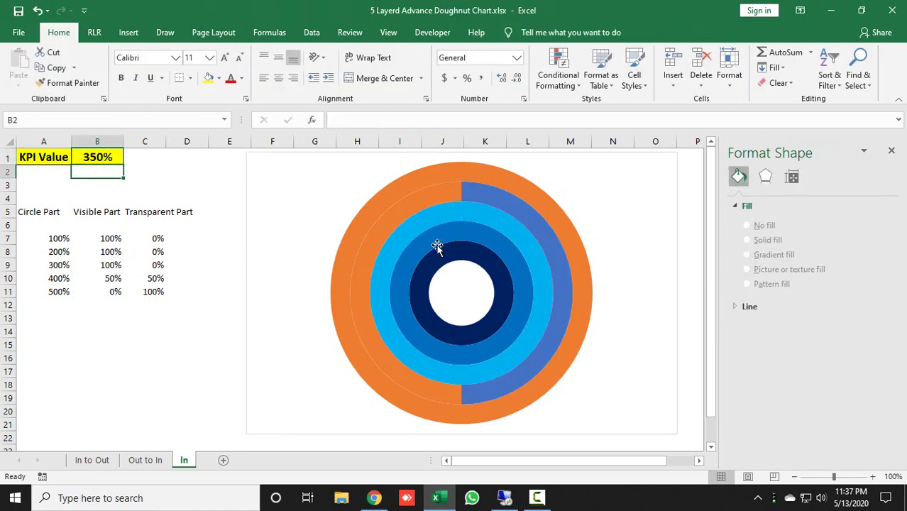
Fill the fourth ring's visible half light blue-grey, make its orange half transparent, and set B1 to 450%.
click(553, 240)
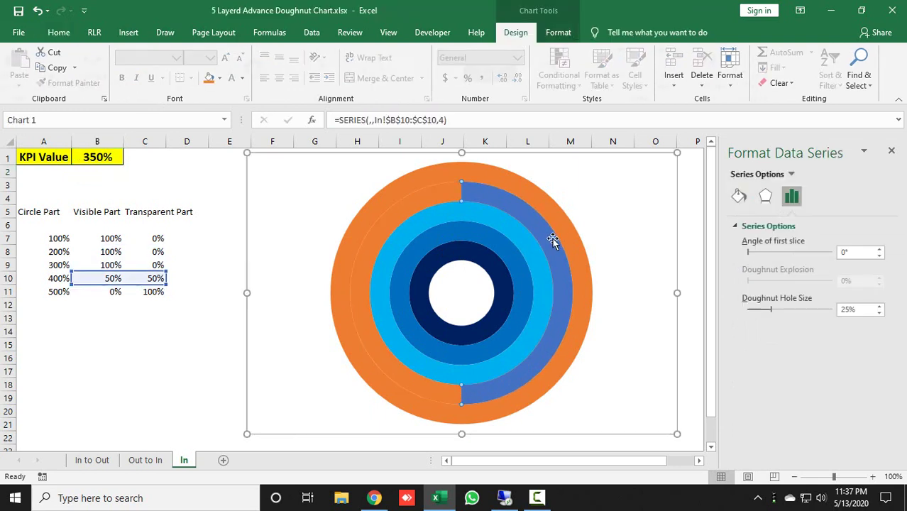
click(554, 241)
click(740, 197)
click(766, 260)
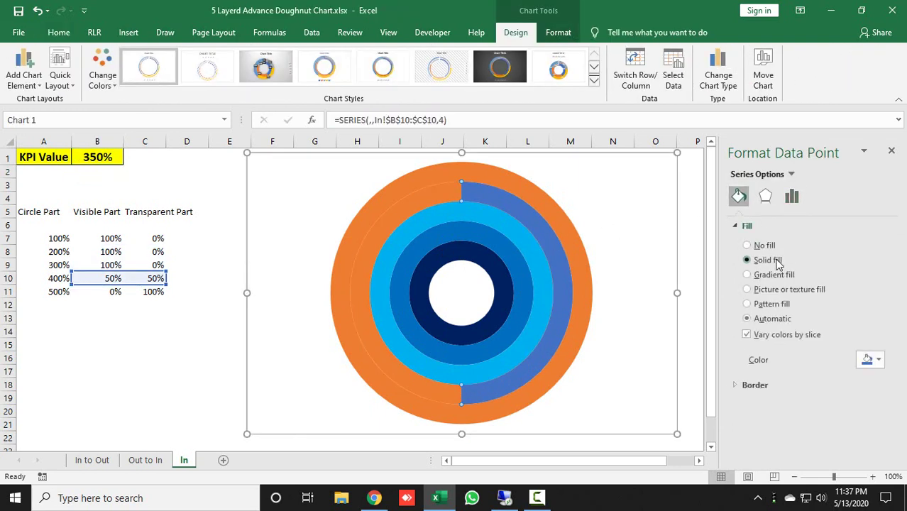
click(879, 360)
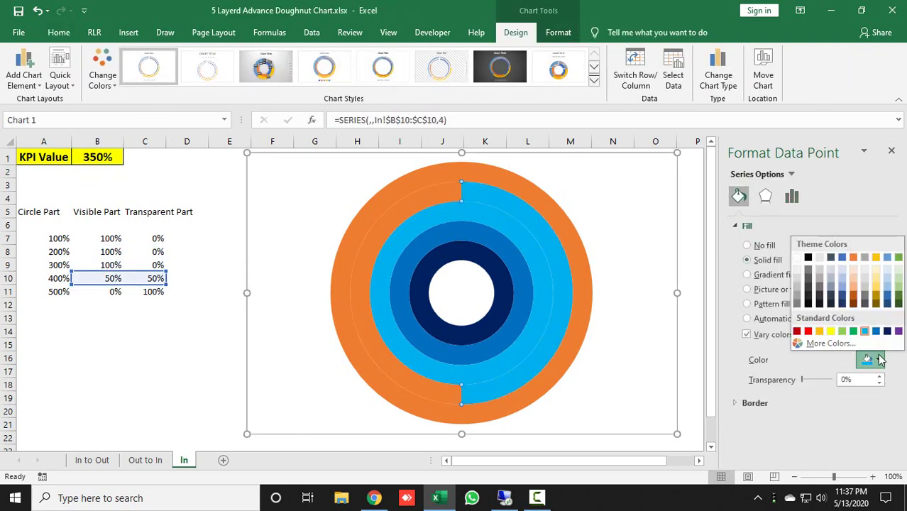
click(841, 291)
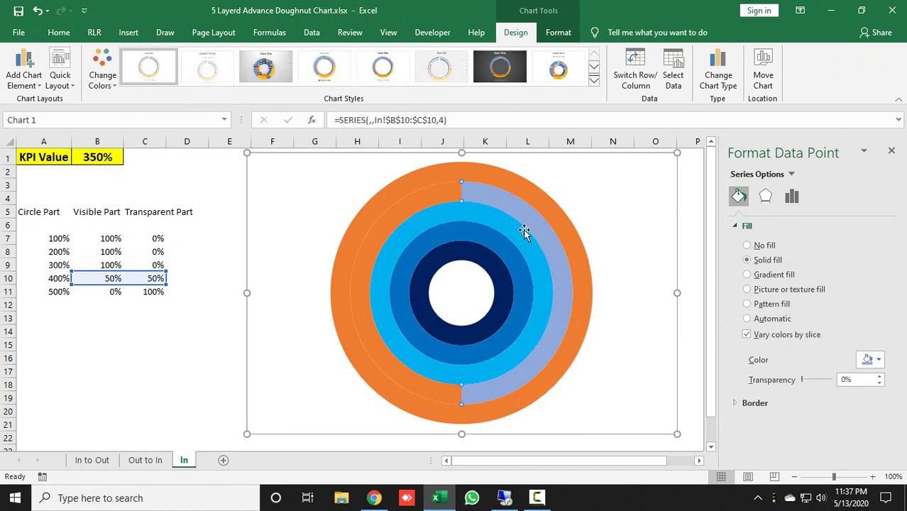
click(422, 199)
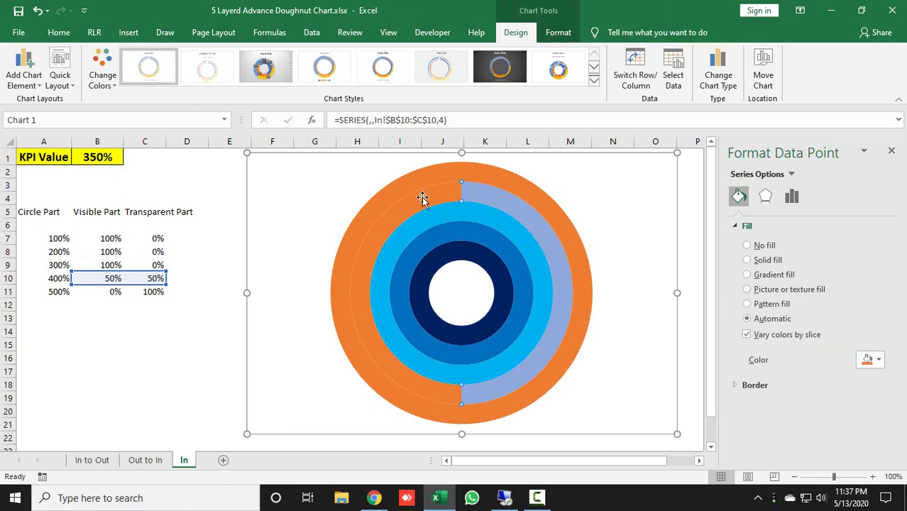
click(761, 246)
click(89, 165)
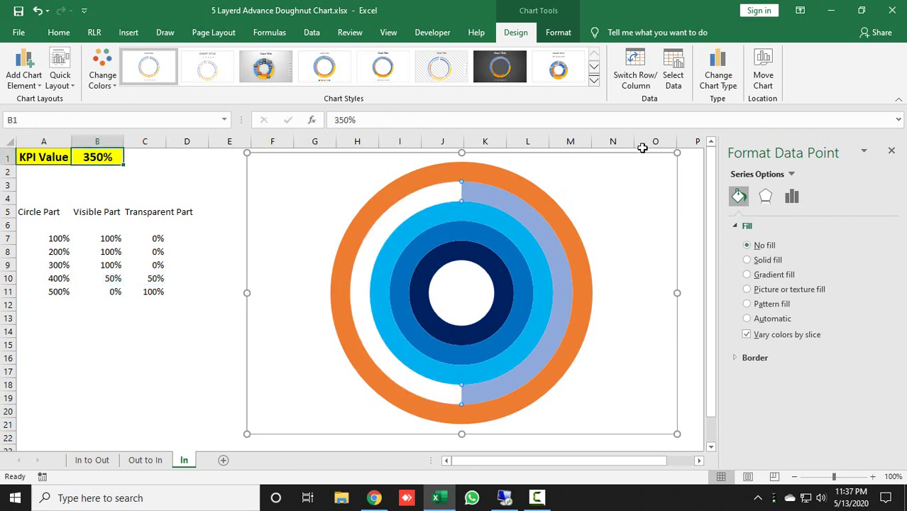
text(450%)
key(Return)
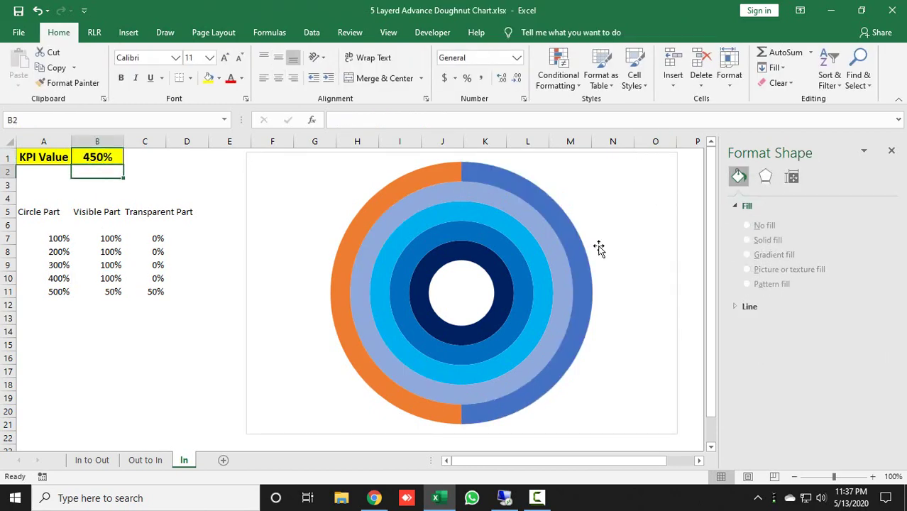
click(567, 232)
Fill the outer ring's visible half pale blue and give its orange half no fill.
click(567, 232)
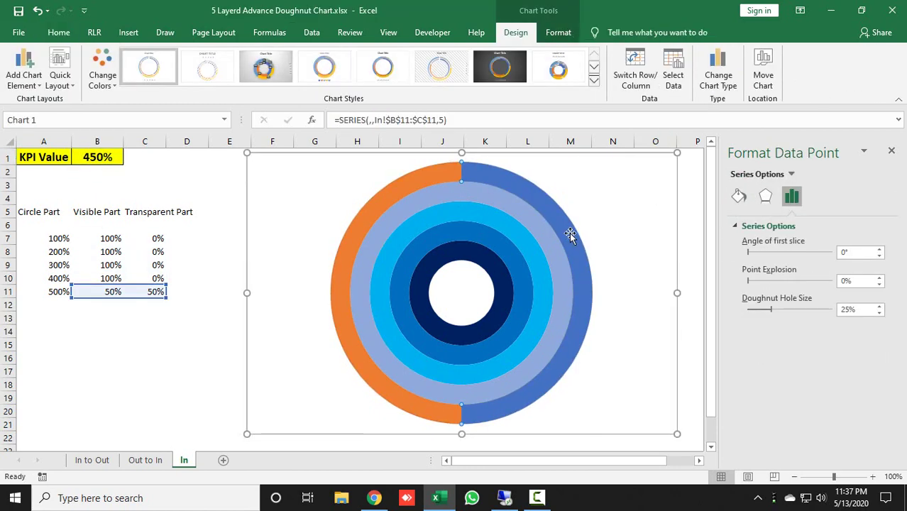
click(739, 196)
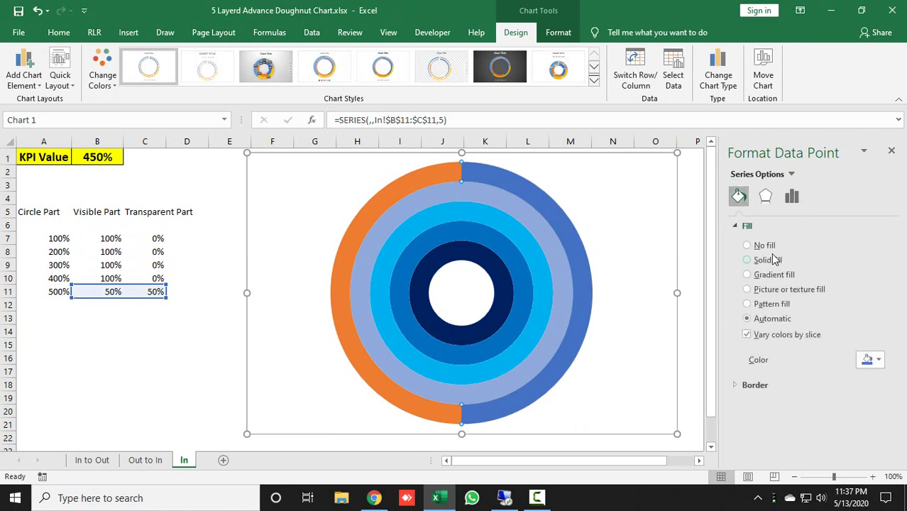
click(767, 260)
click(872, 360)
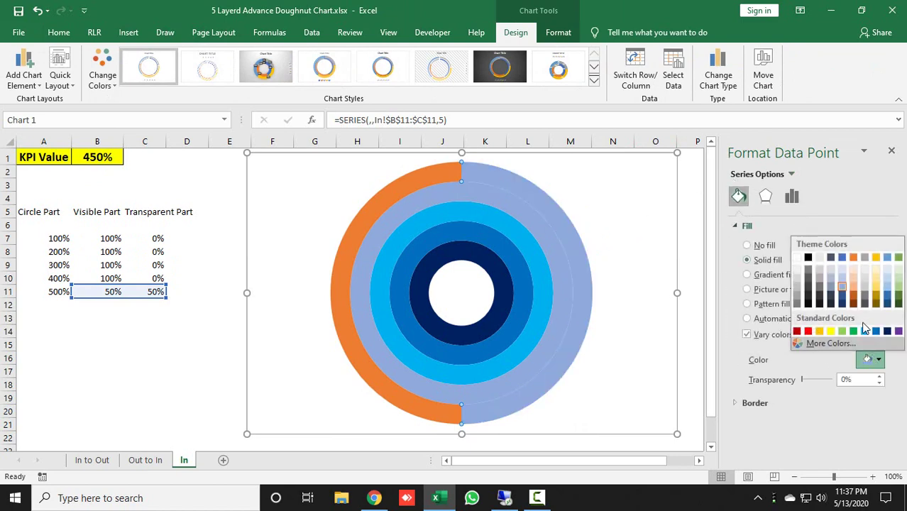
click(839, 283)
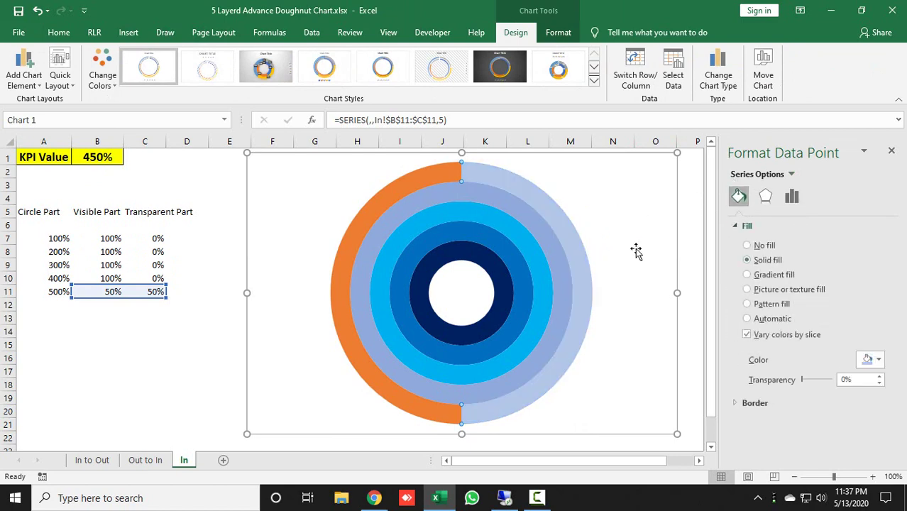
click(440, 177)
click(757, 247)
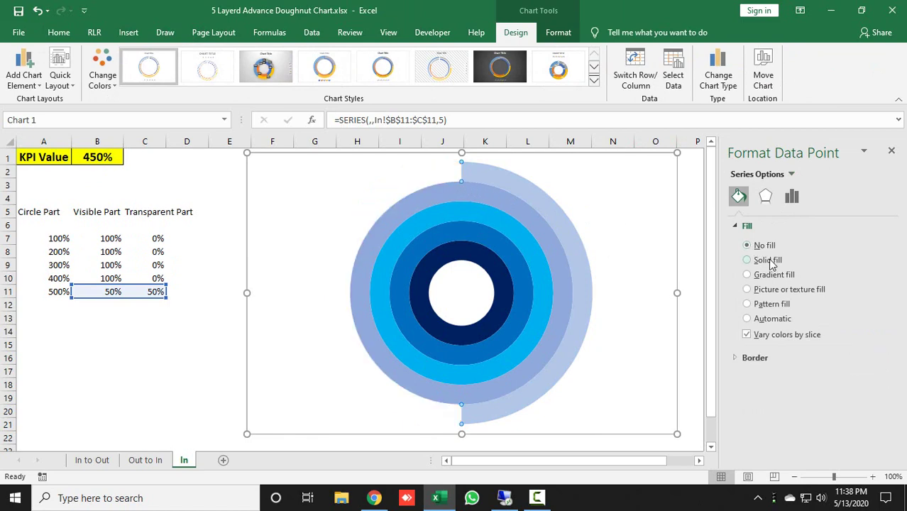
click(891, 151)
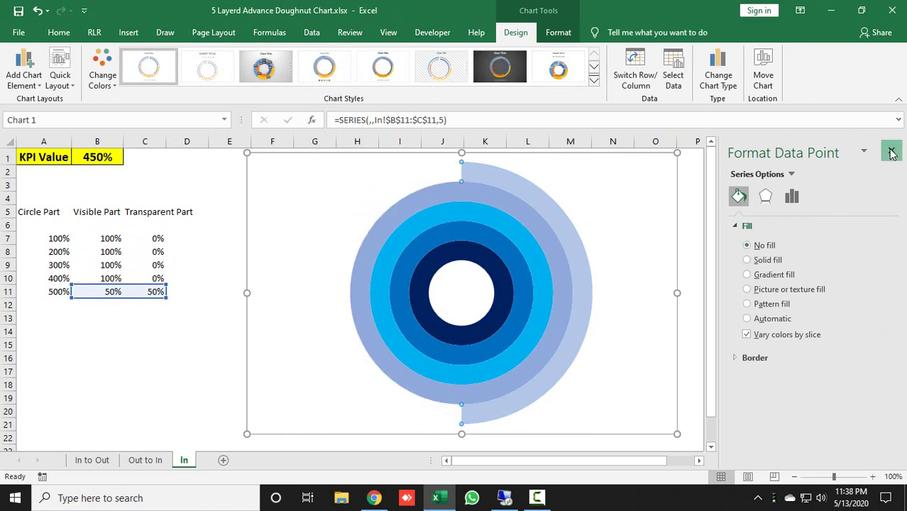
Enter 50%, then 500%, in KPI Value cell B1 so all five rings fill.
click(100, 161)
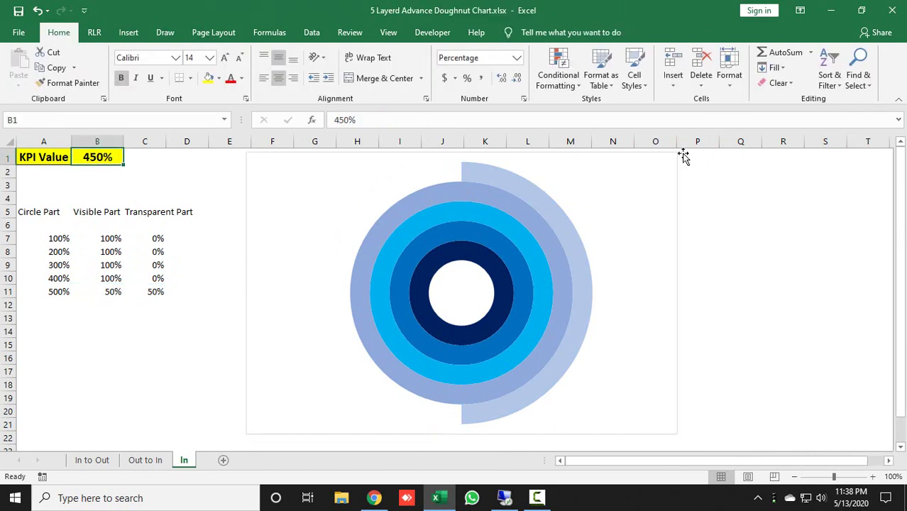
text(50)
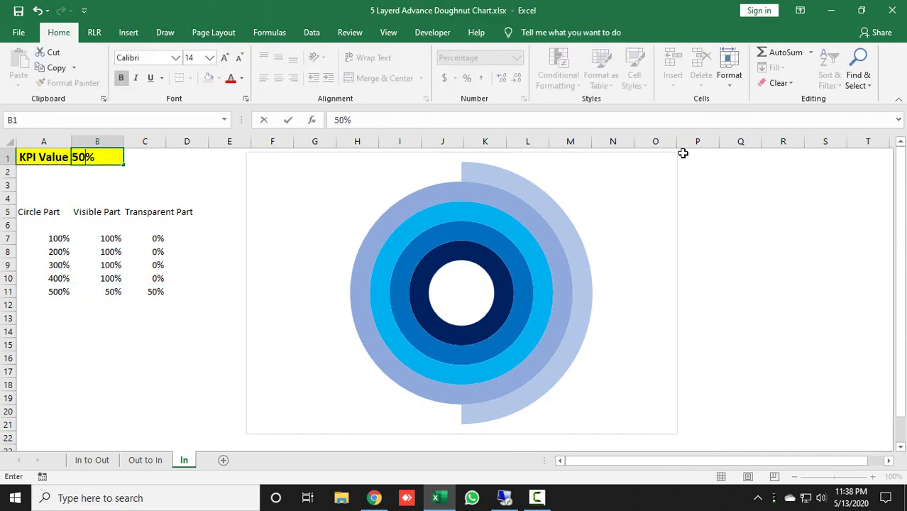
key(Return)
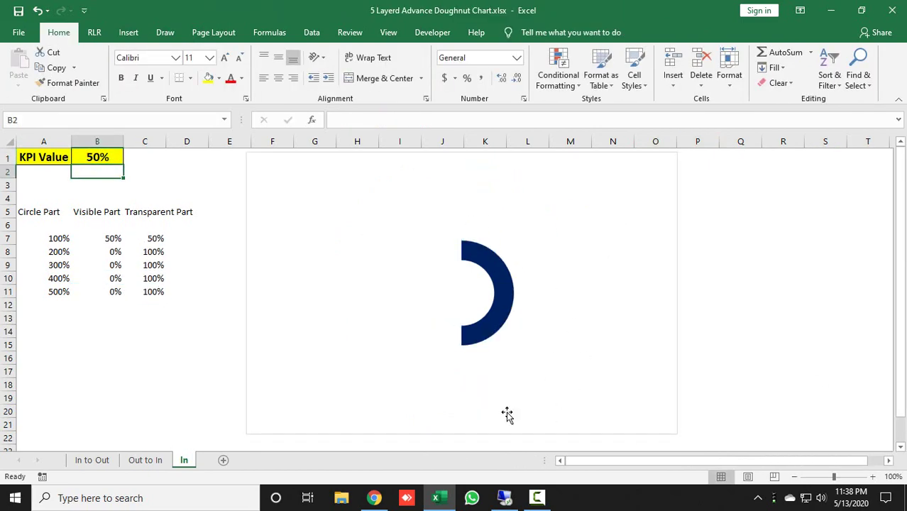
key(Up)
text(500)
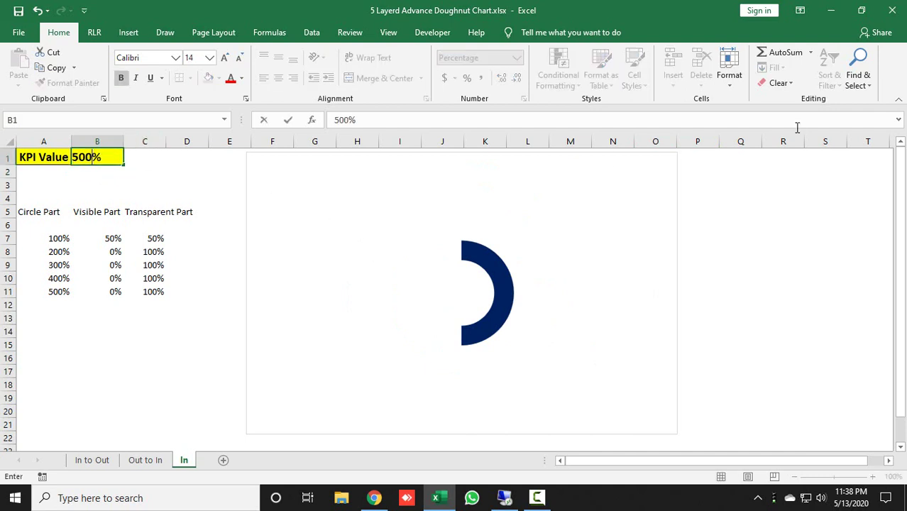
key(Return)
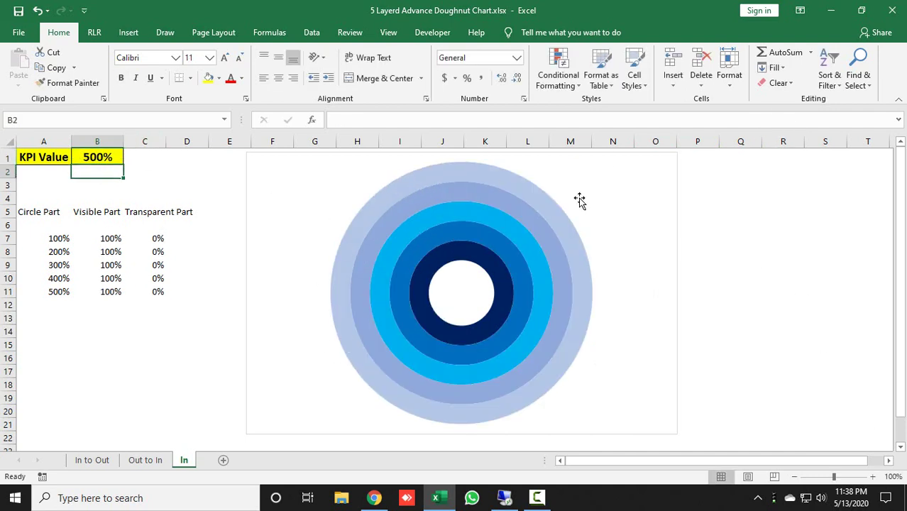
Give the chart area No Fill and No Outline, then deselect it.
click(664, 160)
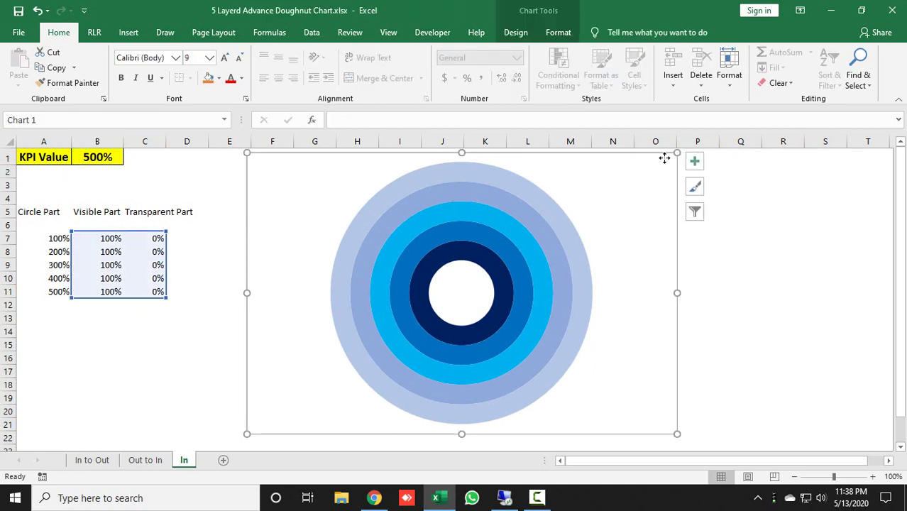
click(558, 32)
click(383, 51)
click(369, 184)
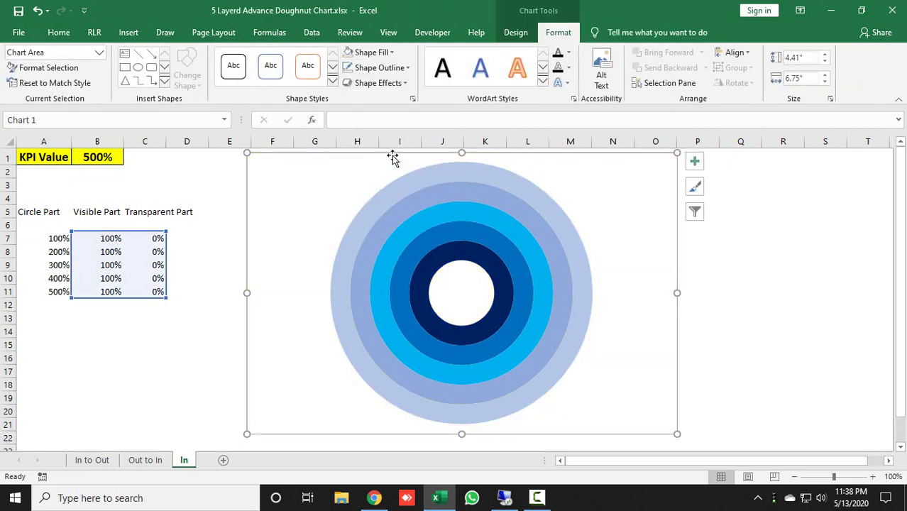
click(402, 68)
click(387, 200)
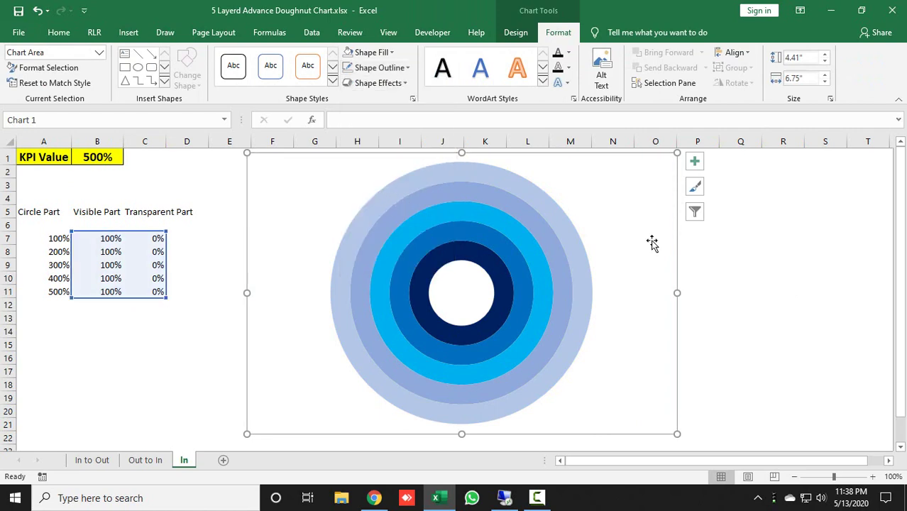
click(764, 250)
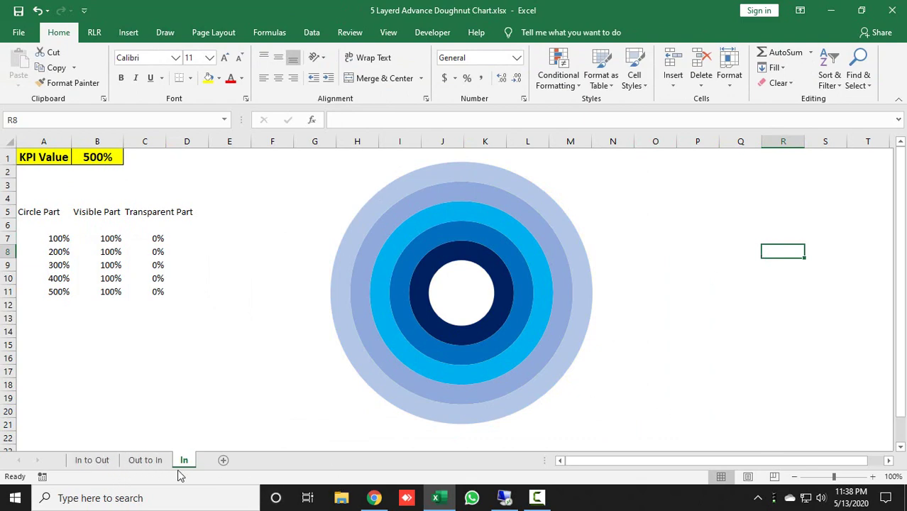
Add a new sheet named 'Out' and hide its gridlines.
click(224, 461)
double_click(220, 460)
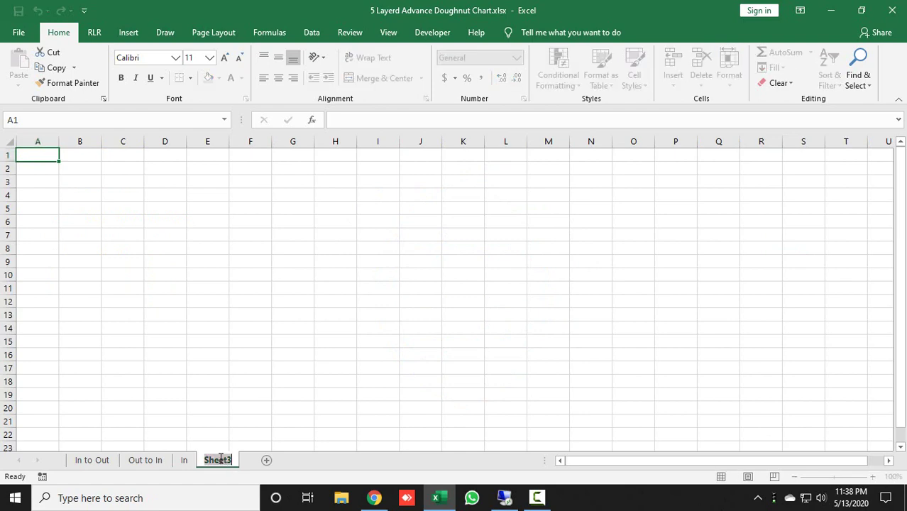
text(Out)
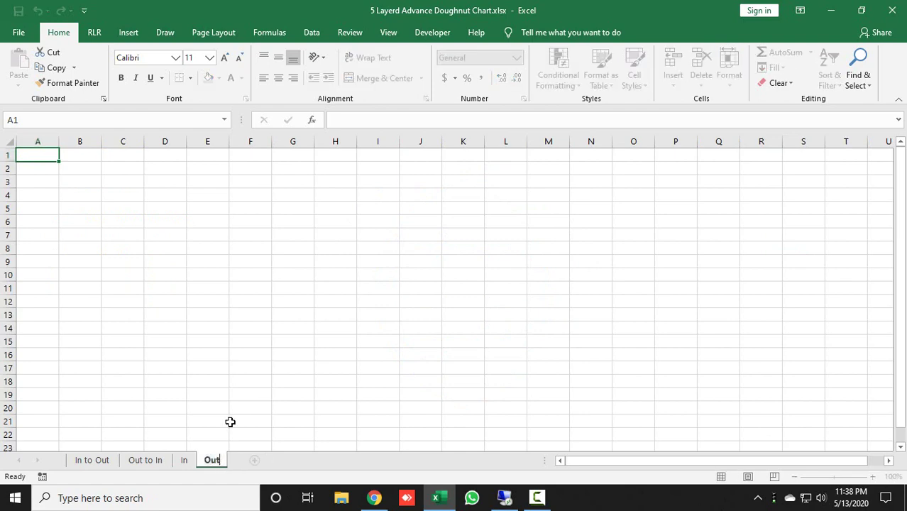
click(371, 248)
click(380, 34)
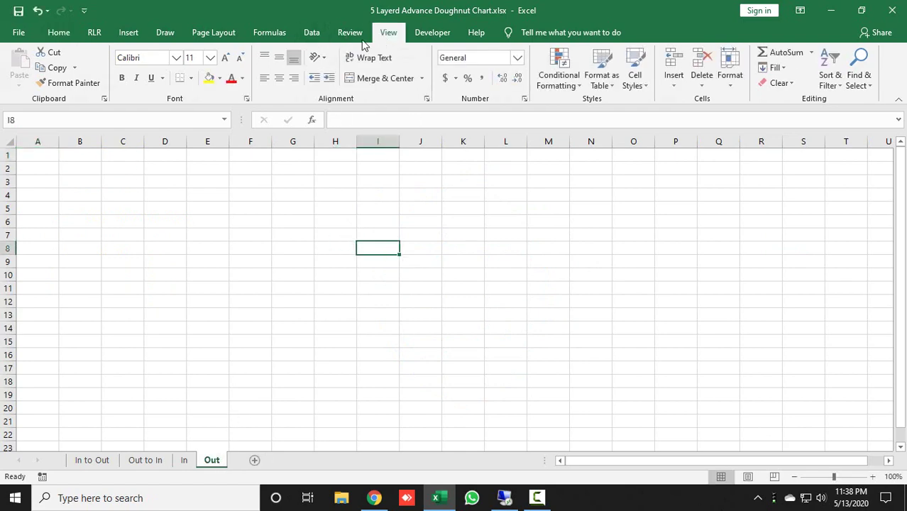
click(175, 80)
Paste the In sheet's KPI table A1:D12 at A1 of Out and autofit columns A and B.
click(184, 463)
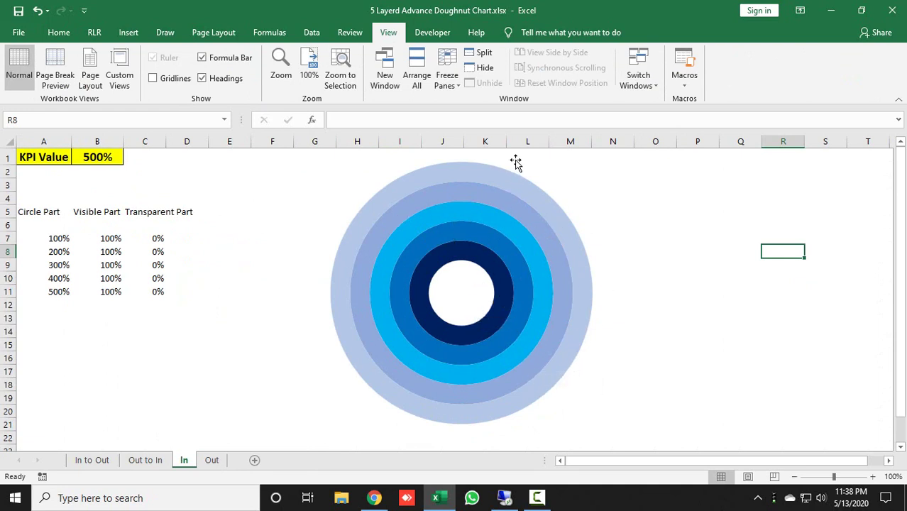
mouse_move(510, 179)
drag(43, 156, 188, 306)
key(ctrl+c)
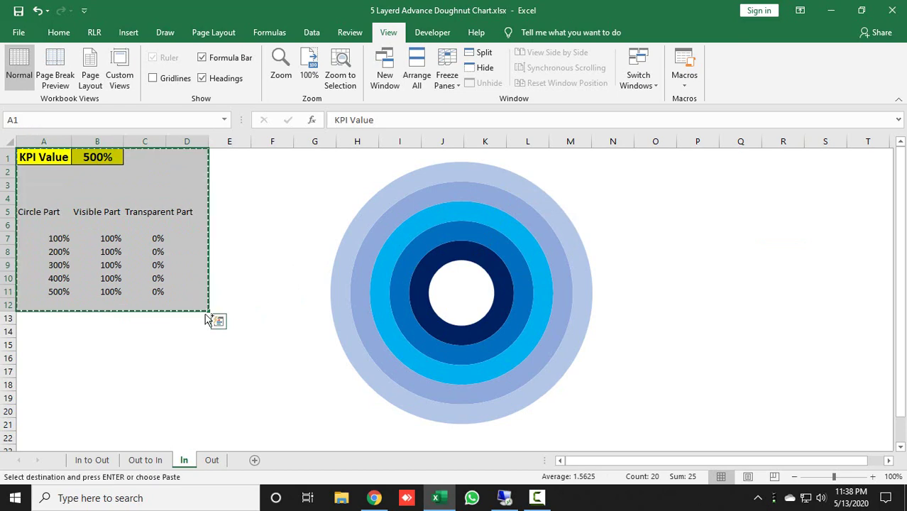
click(211, 460)
key(ctrl+v)
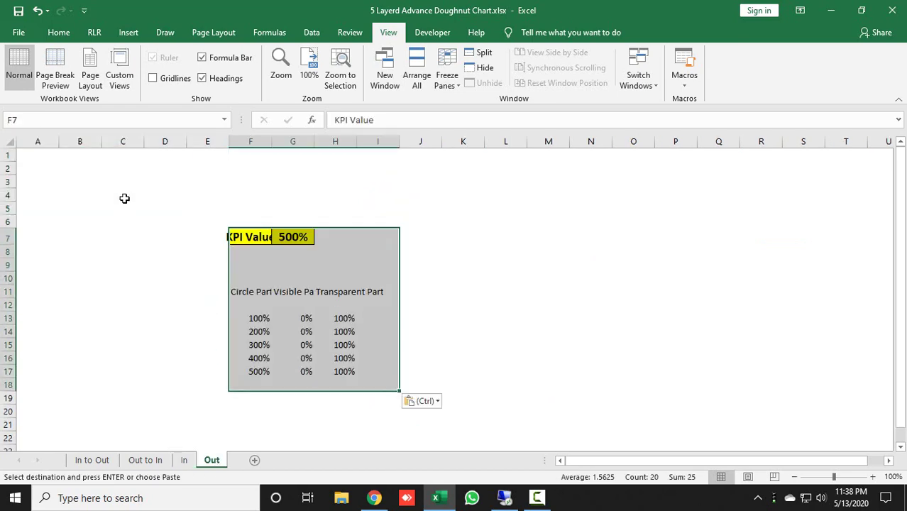
key(ctrl+z)
click(50, 152)
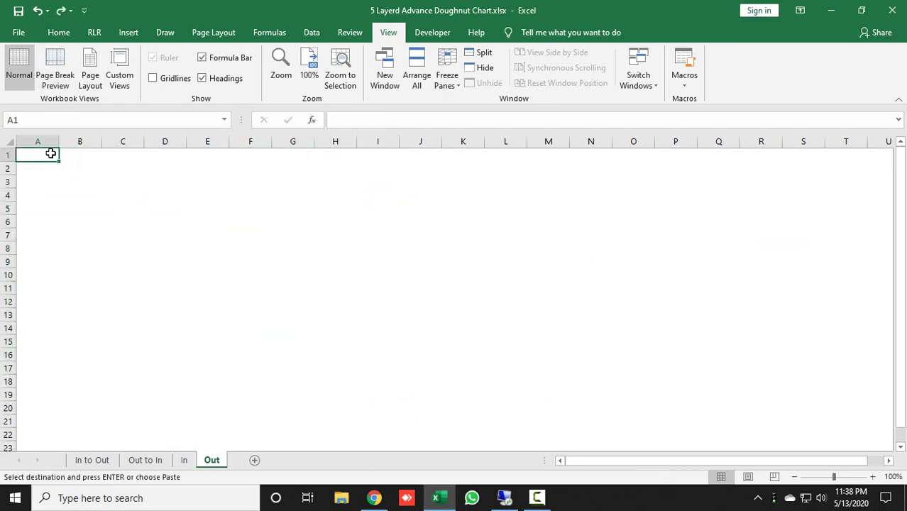
key(ctrl+v)
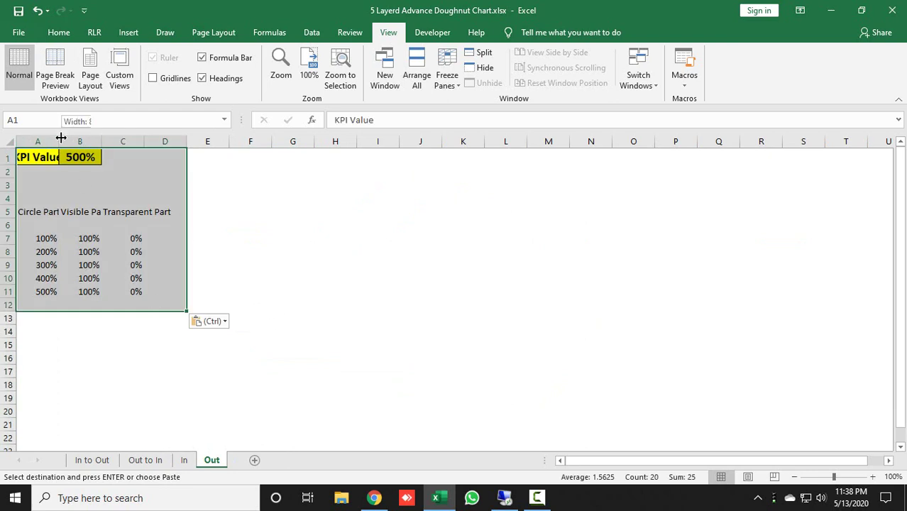
double_click(63, 136)
double_click(114, 140)
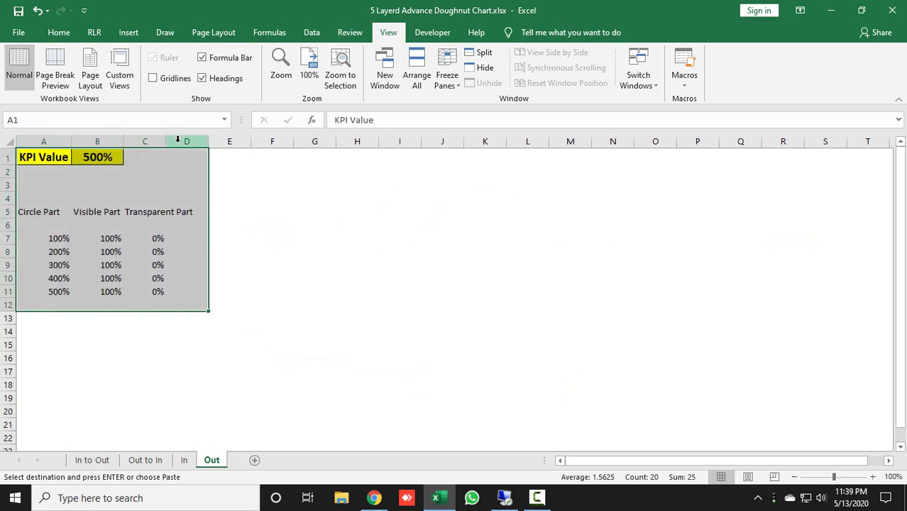
click(442, 344)
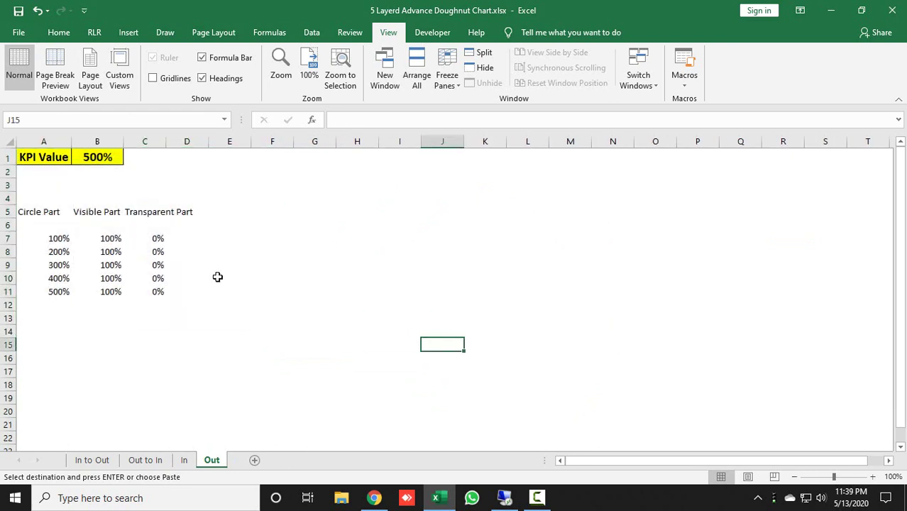
Enter 5, 4, 2 and 1 in A7, A8, A10 and A11 so Circle Part descends from 500% to 100%.
click(64, 239)
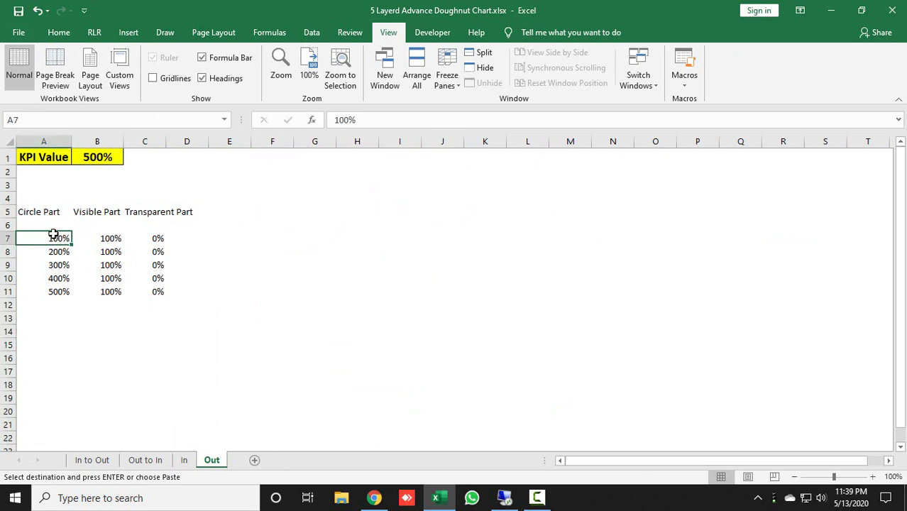
text(5)
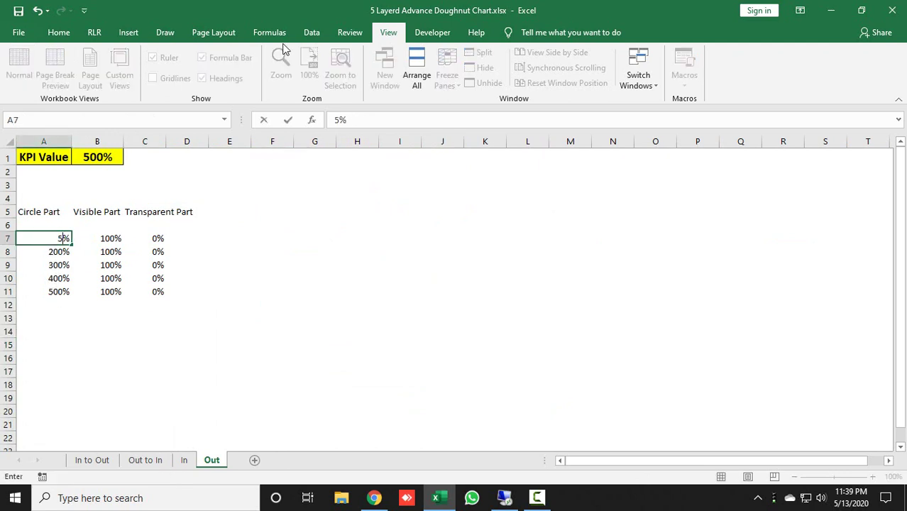
key(Return)
text(4)
key(ctrl+Return)
key(Return)
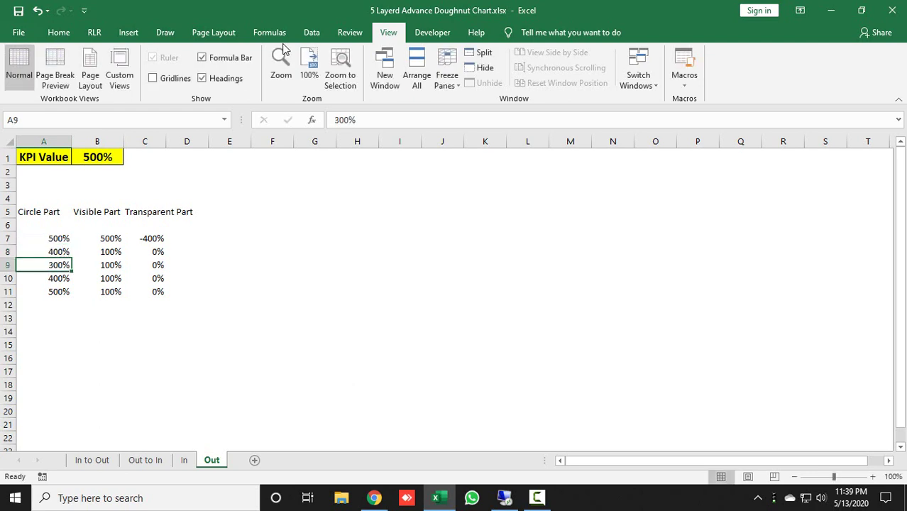
key(Return)
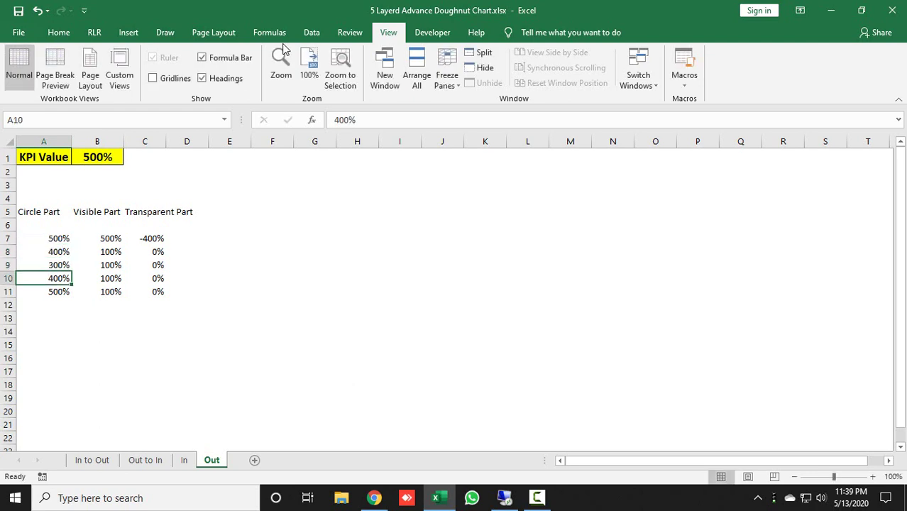
text(2)
key(Return)
text(1)
key(ctrl+Return)
Check the empty A6, the B7 formula and the new A8 Circle Part value.
key(Return)
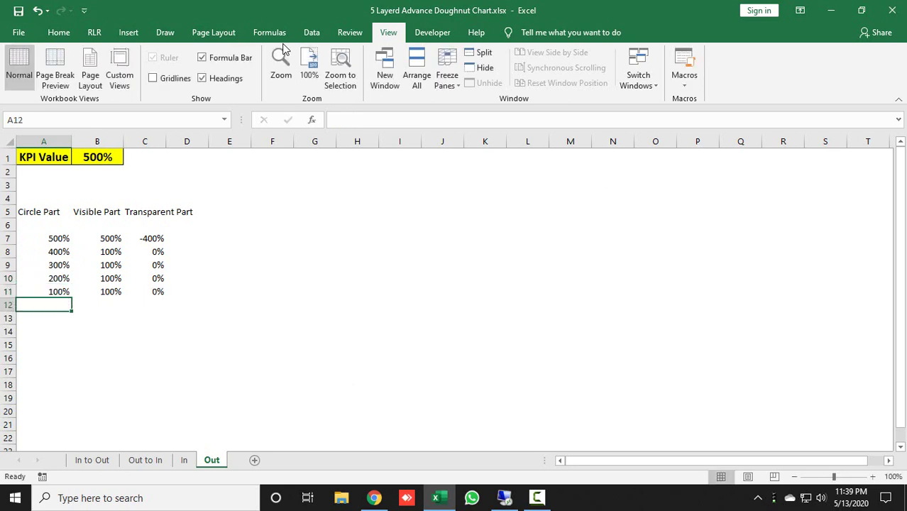
key(Up)
key(Up)
key(Up)
key(Up)
key(Up)
key(Right)
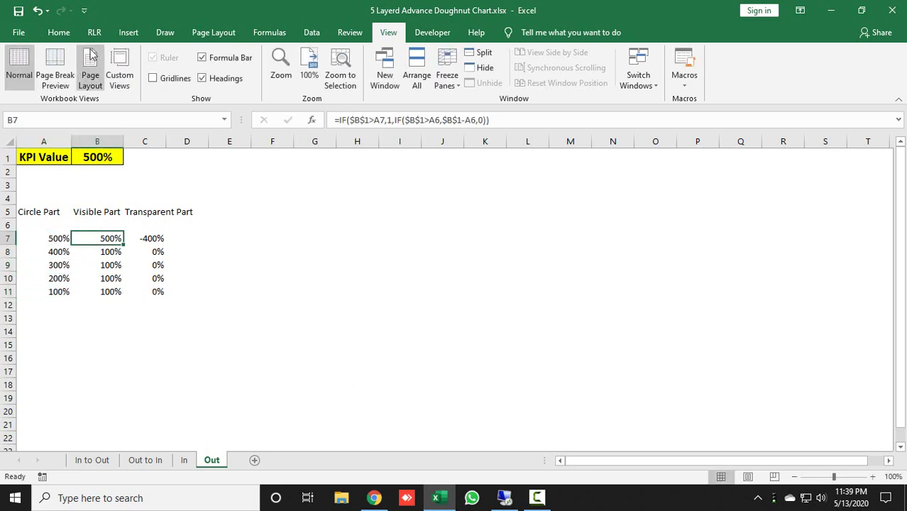
click(57, 223)
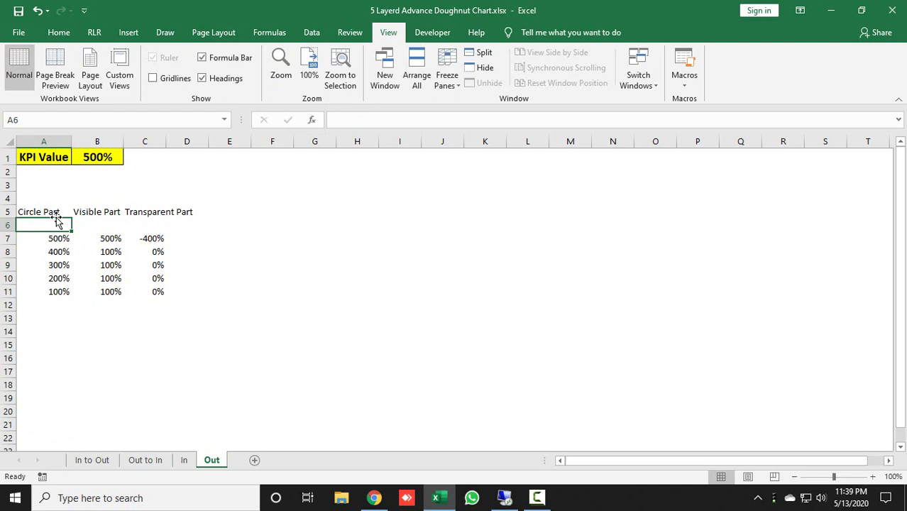
click(101, 235)
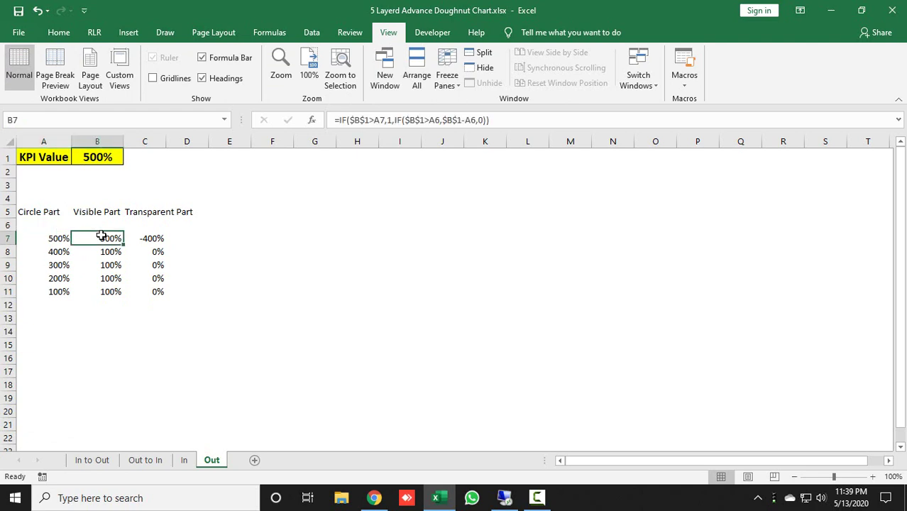
click(54, 251)
Change both A6 references in the B7 Visible Part formula to A8.
click(114, 242)
click(437, 120)
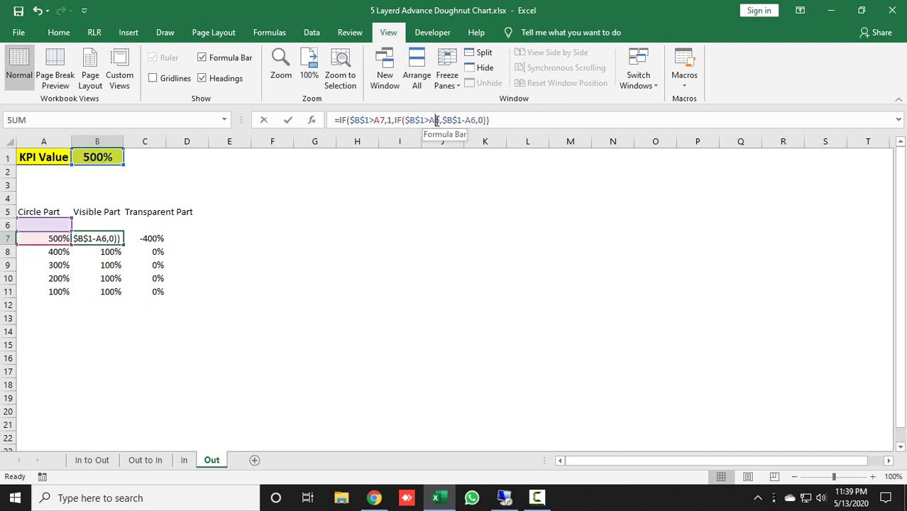
key(Delete)
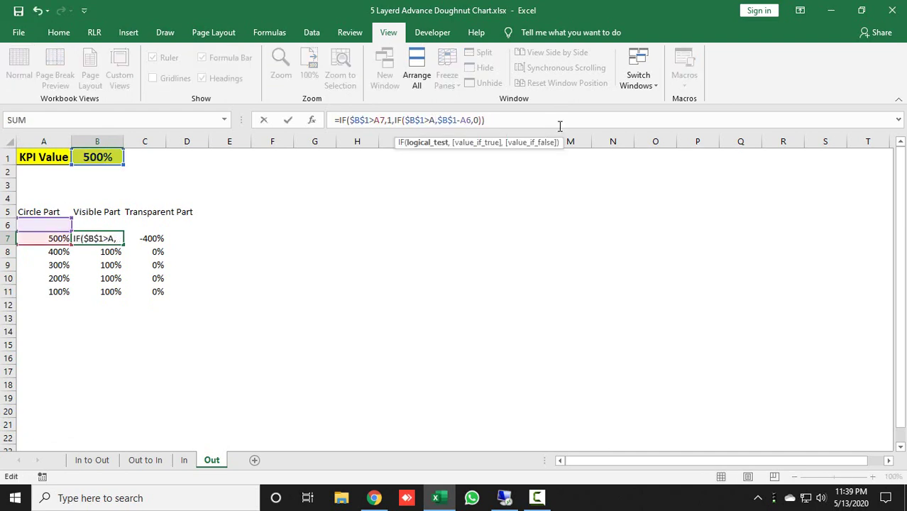
text(8)
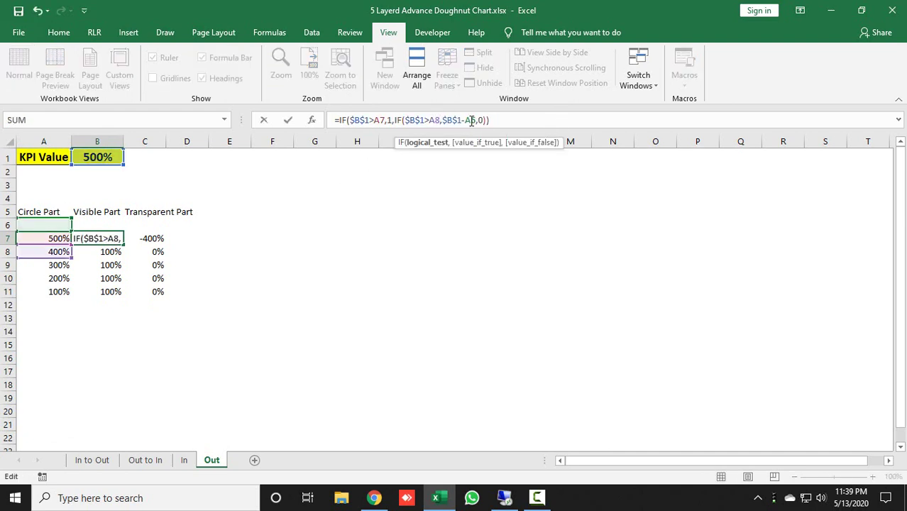
click(471, 120)
key(Delete)
text(8)
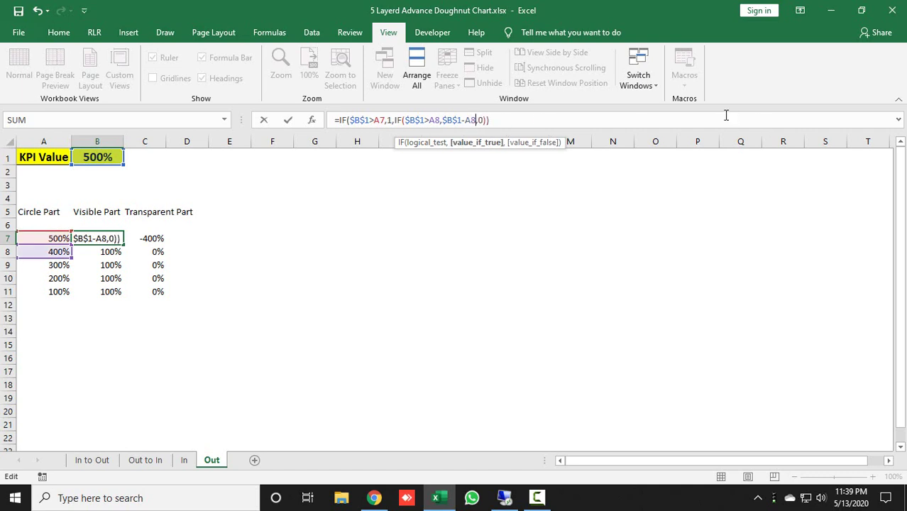
key(Return)
Copy the edited B7 formula down through B11.
key(Up)
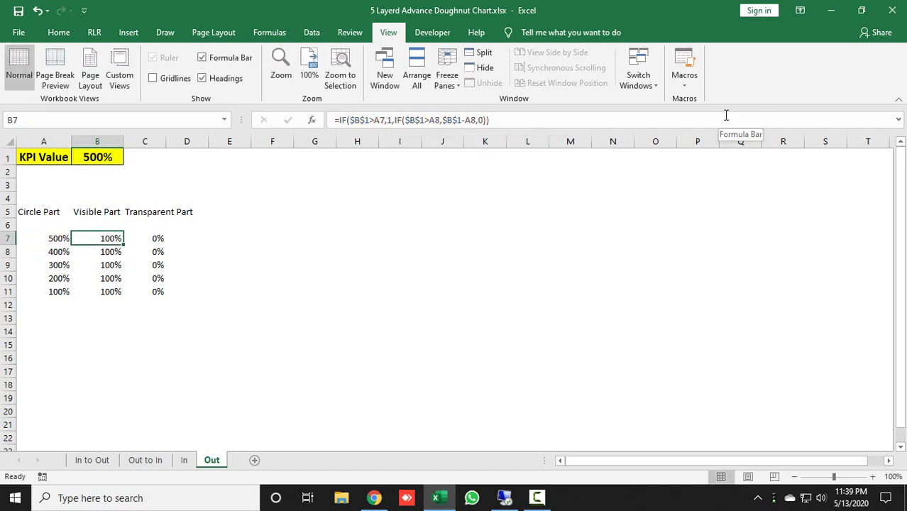
key(ctrl+c)
key(shift+Down)
key(shift+Down)
key(shift+Down)
key(ctrl+v)
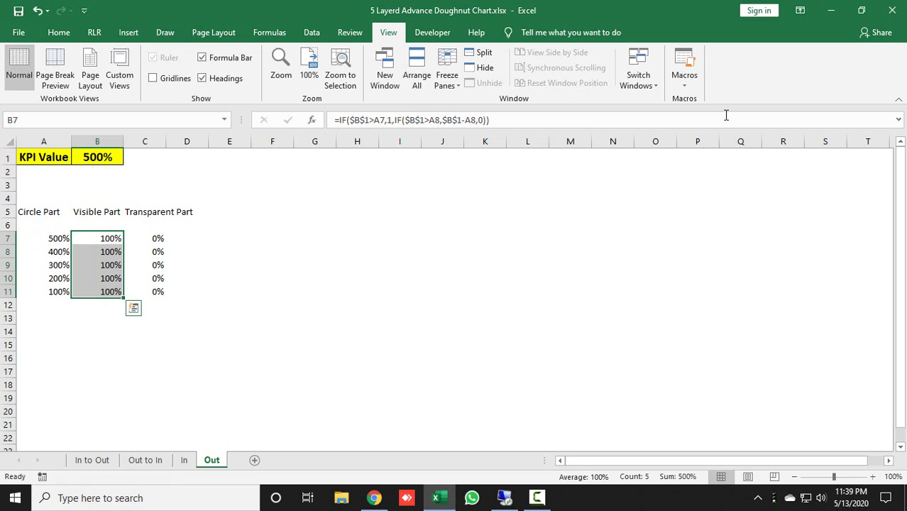
key(shift+Up)
key(shift+Up)
key(Up)
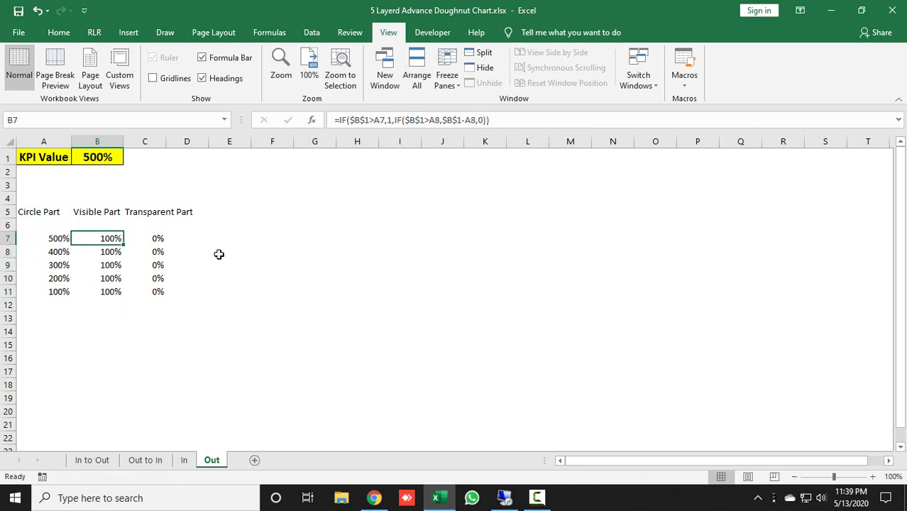
Set the KPI Value in B1 to 45%.
click(99, 154)
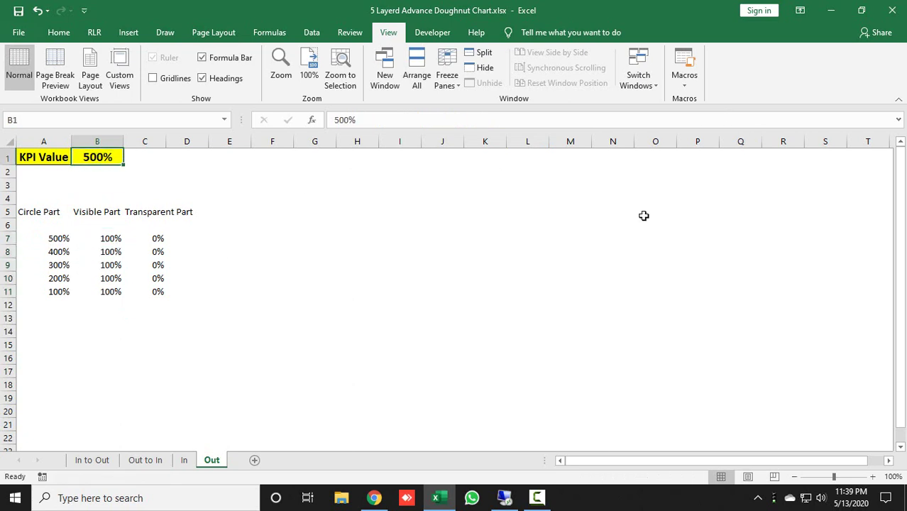
text(45)
key(Return)
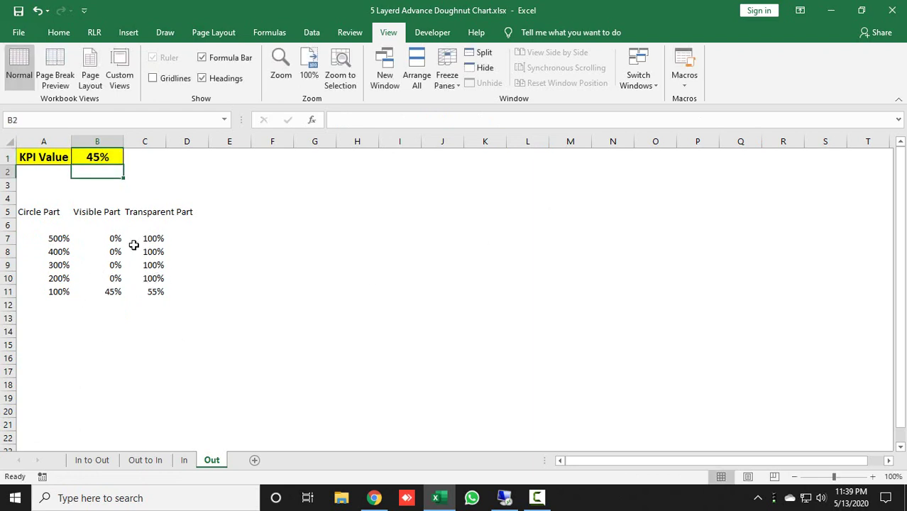
Insert a doughnut chart from B7:C11, placed beside the table and enlarged.
drag(108, 239, 161, 293)
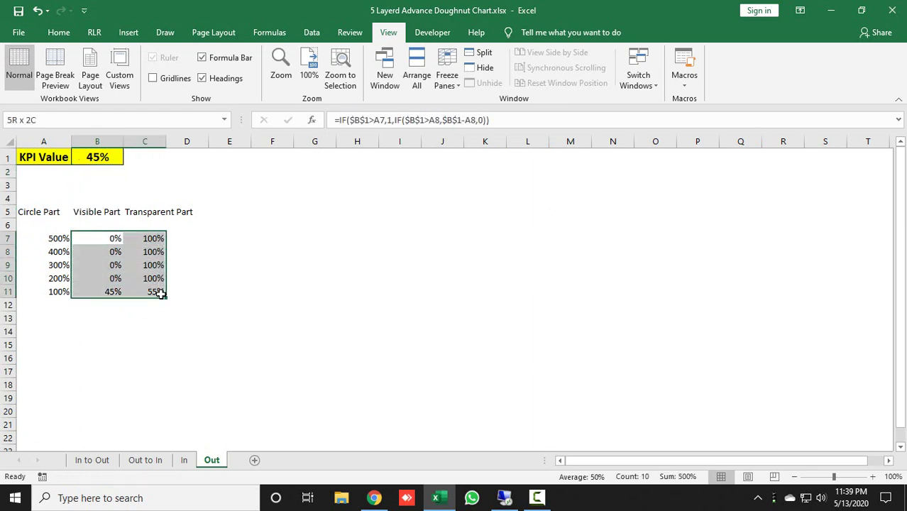
click(128, 32)
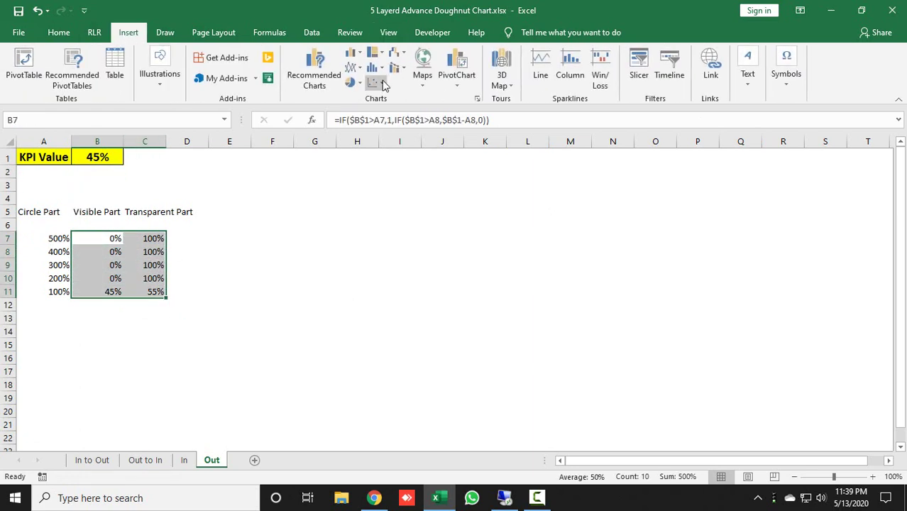
click(355, 82)
click(362, 227)
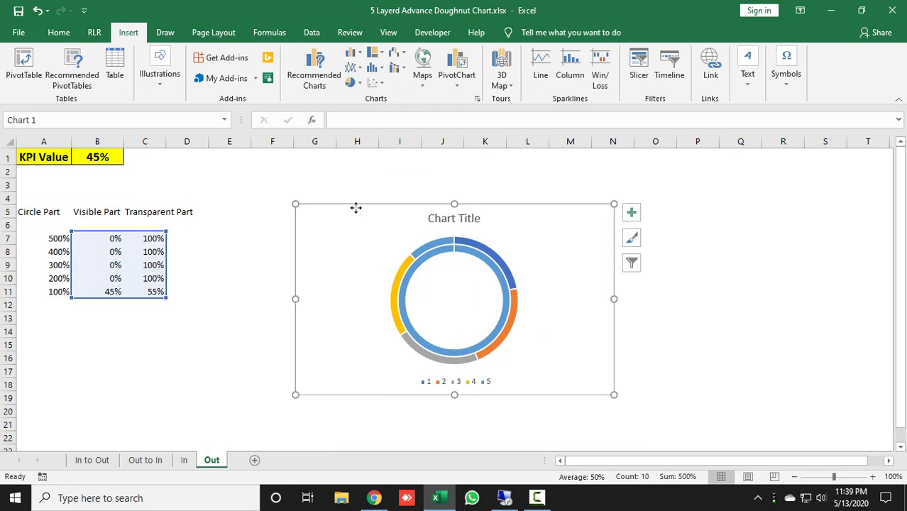
drag(356, 207, 291, 159)
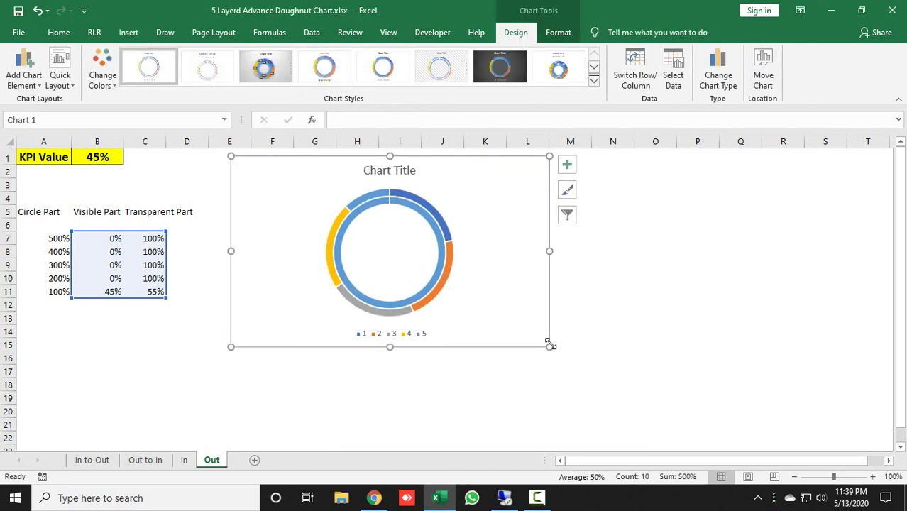
drag(551, 346, 661, 436)
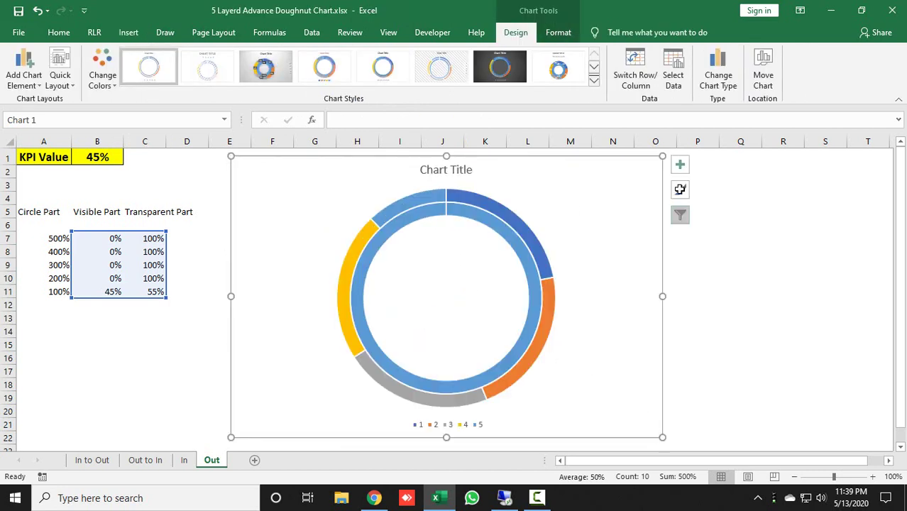
Remove the chart title and legend, and switch rows/columns so each row is a ring.
click(680, 164)
click(712, 181)
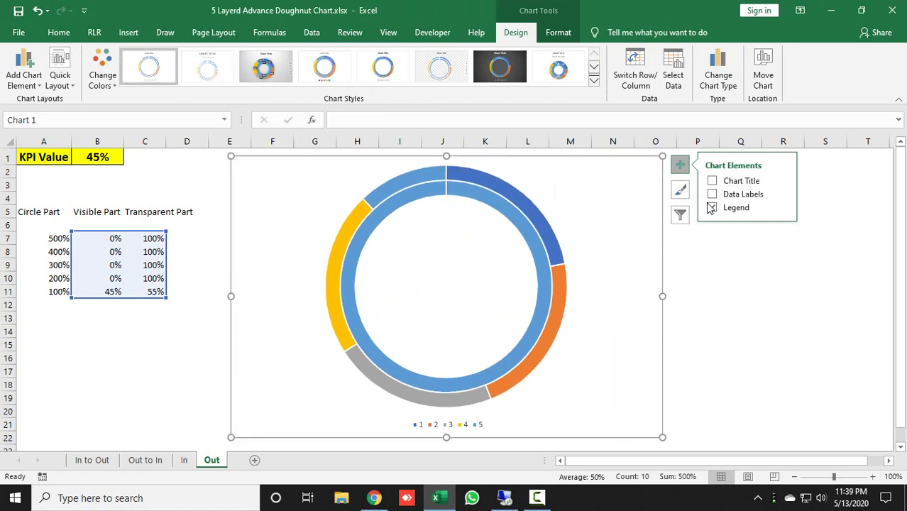
click(712, 207)
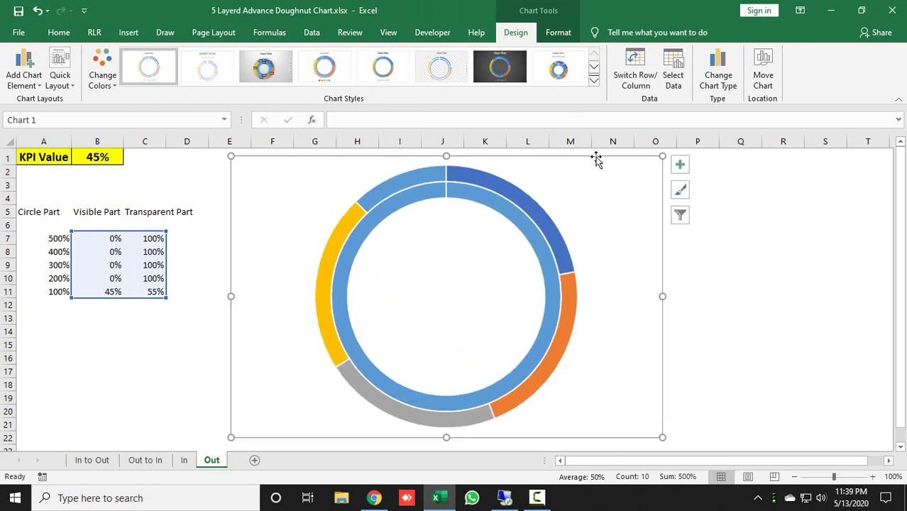
click(636, 74)
Set the doughnut hole size to 25%.
right_click(496, 185)
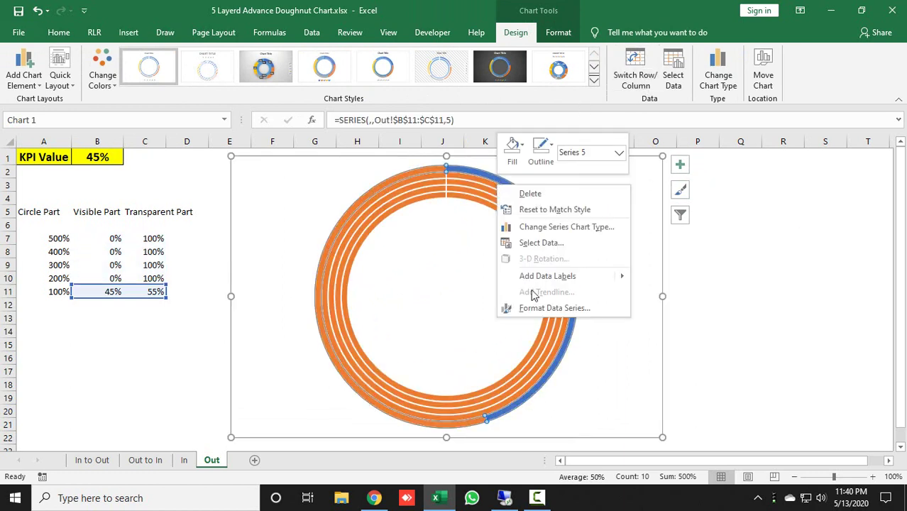
click(545, 308)
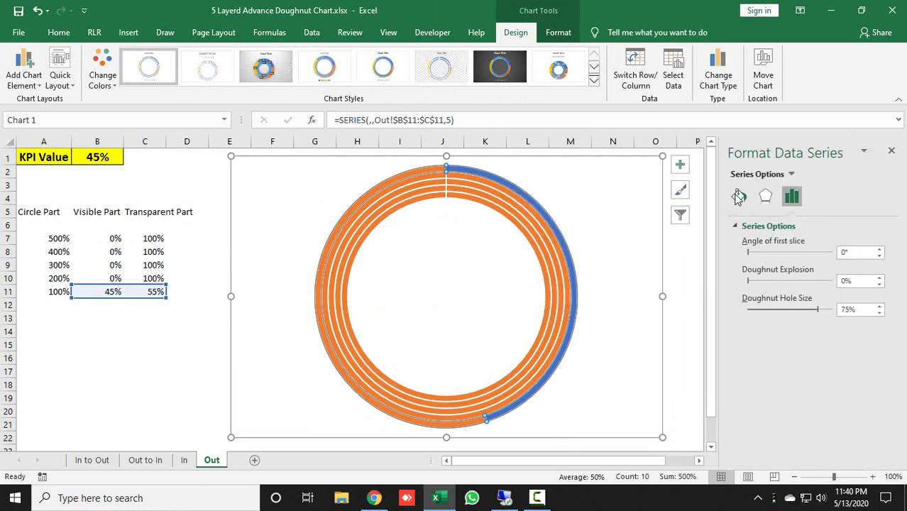
click(739, 198)
click(792, 196)
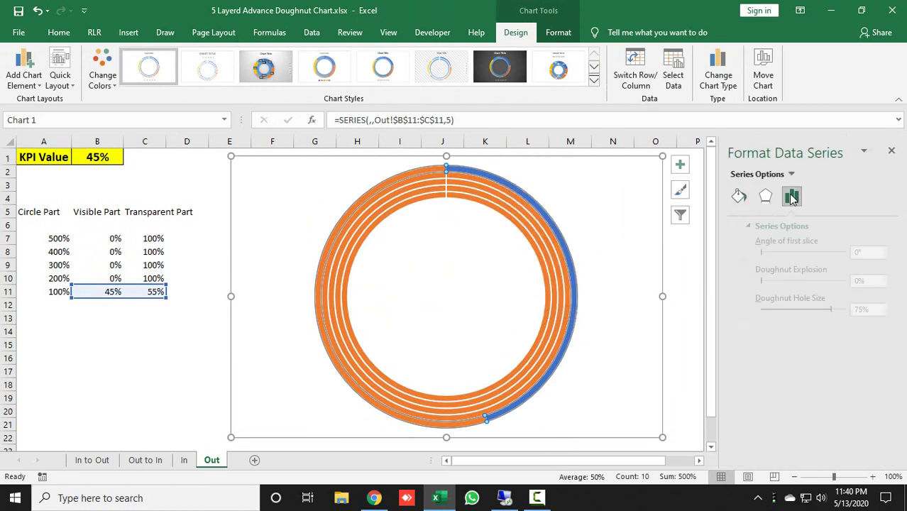
double_click(852, 310)
text(25)
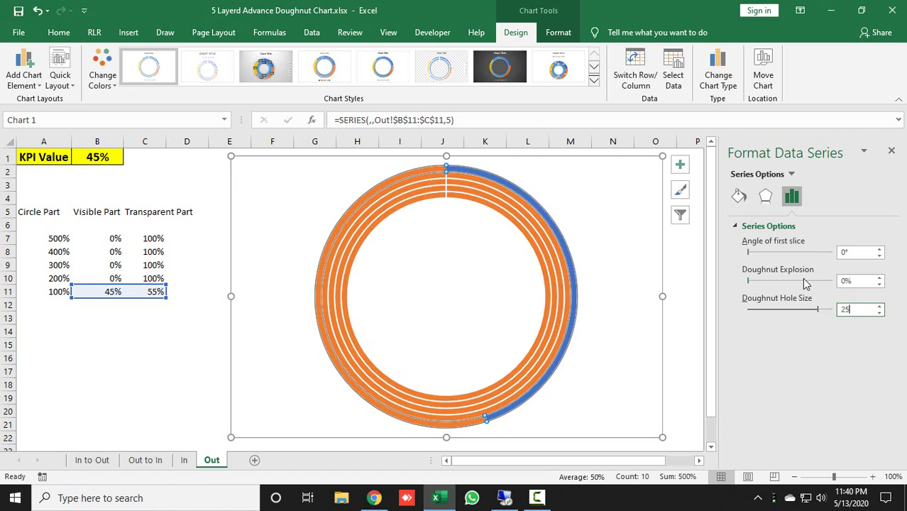
key(Return)
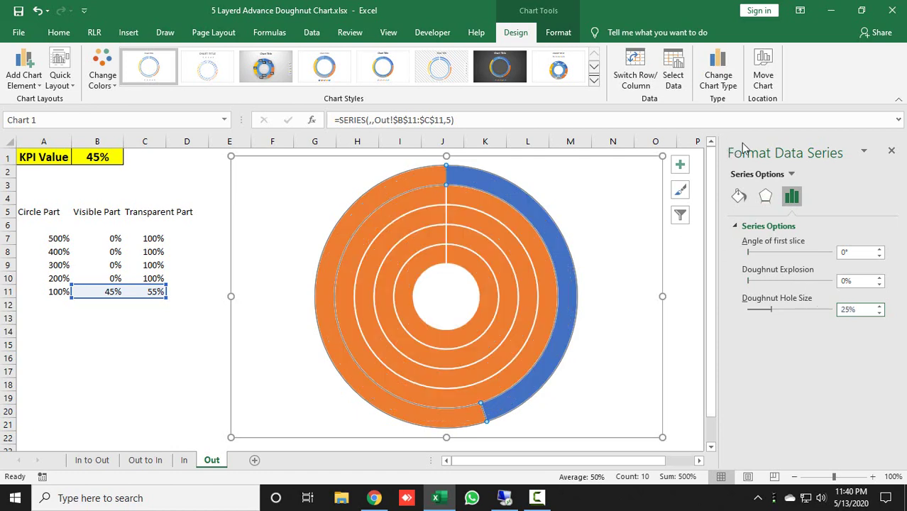
click(891, 151)
click(783, 305)
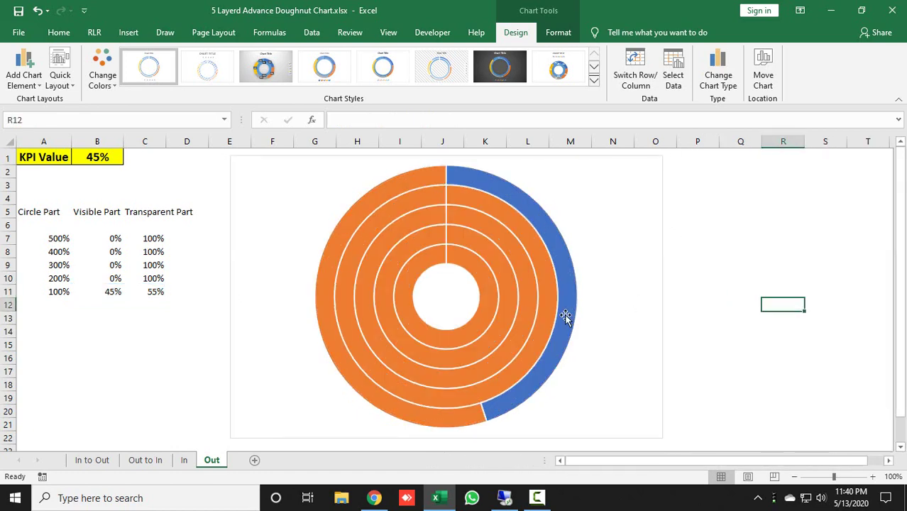
Step through the doughnut's rings from innermost to outermost to locate the outer ring.
click(480, 276)
double_click(481, 276)
click(466, 176)
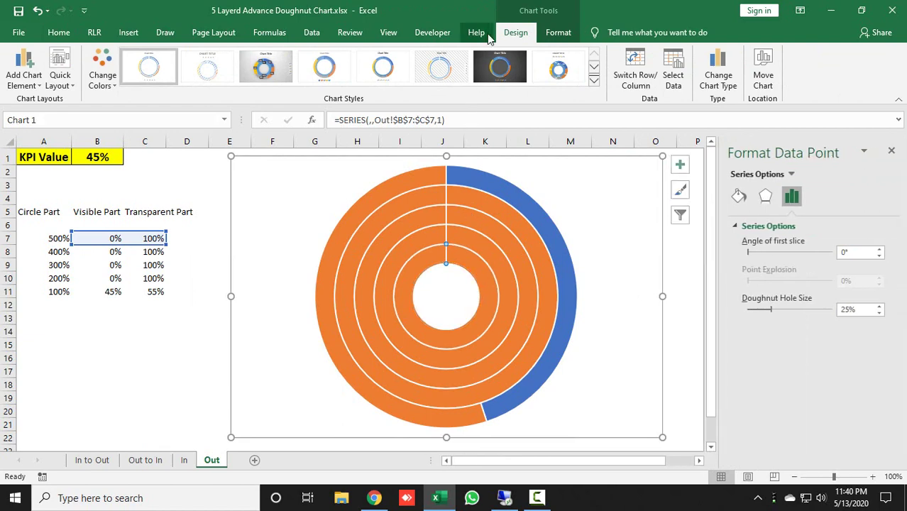
click(559, 32)
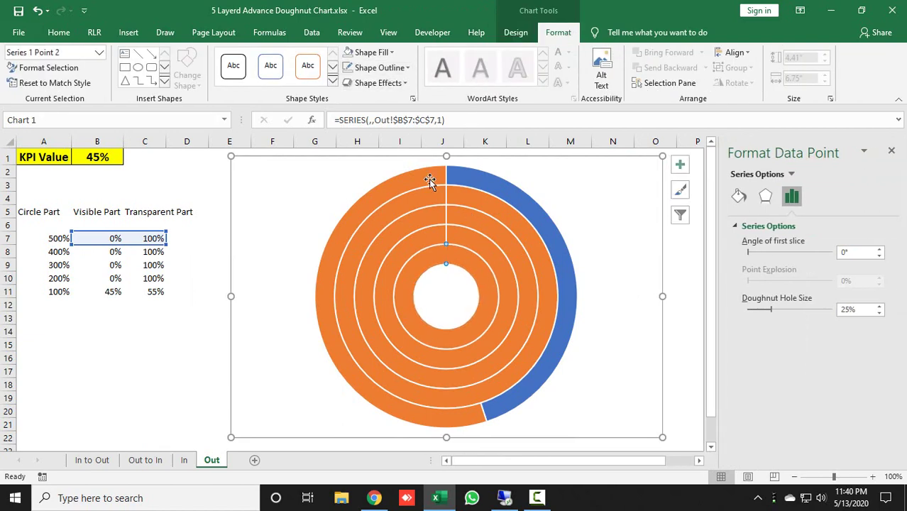
click(462, 239)
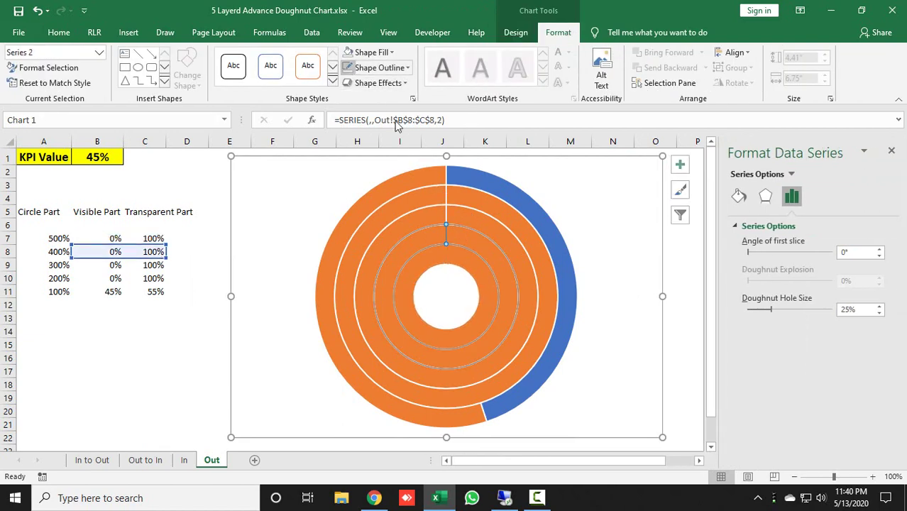
click(471, 223)
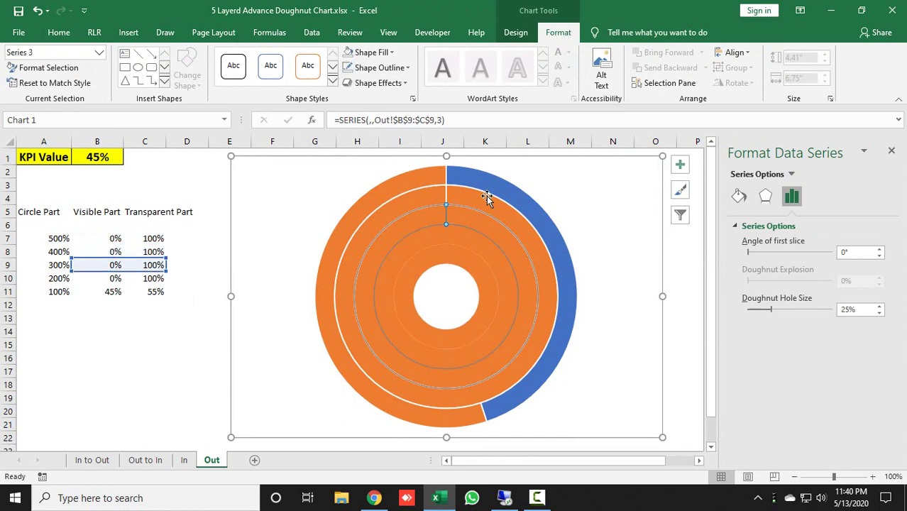
key(Down)
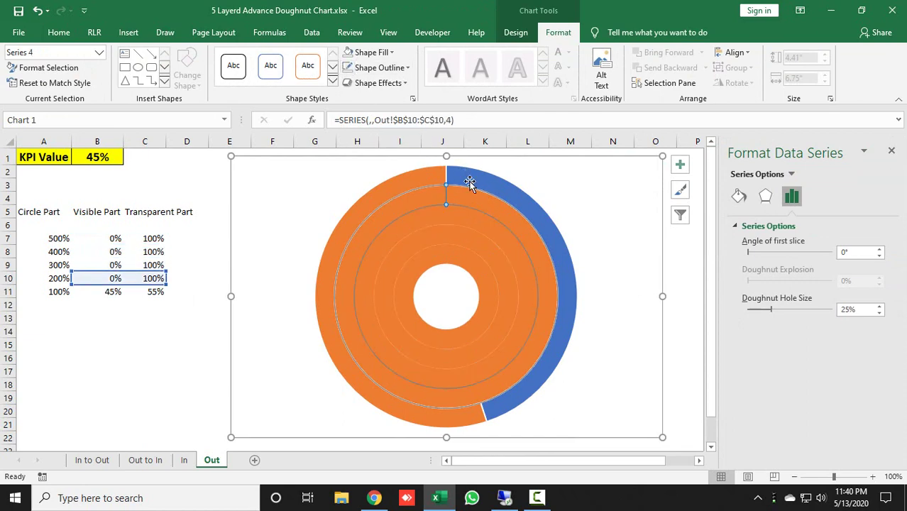
click(470, 178)
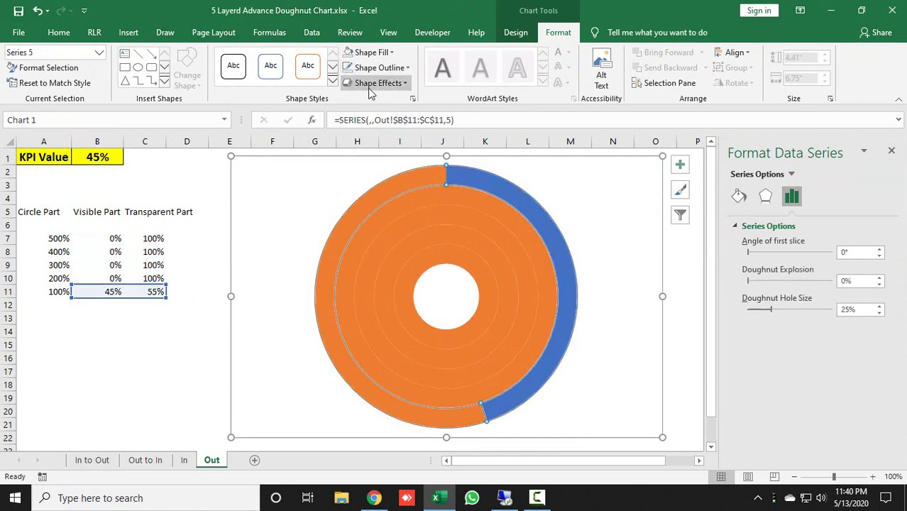
click(893, 152)
click(698, 291)
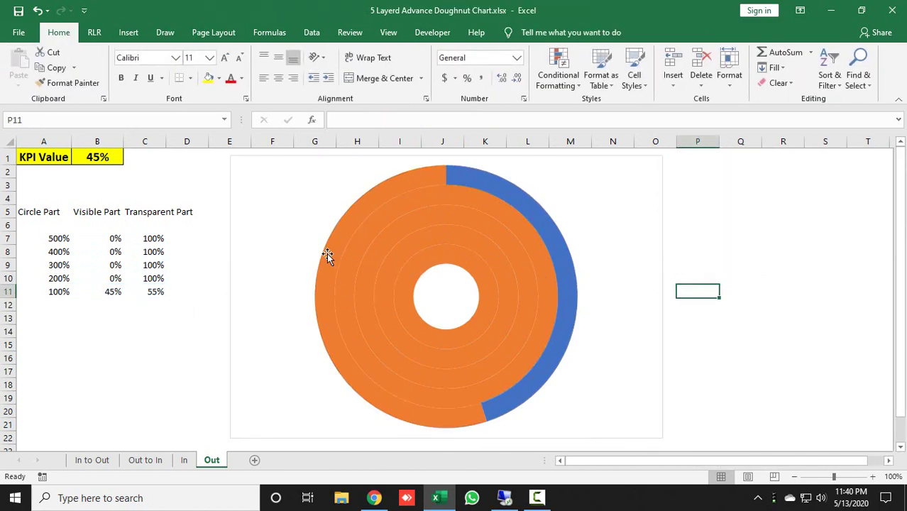
click(109, 157)
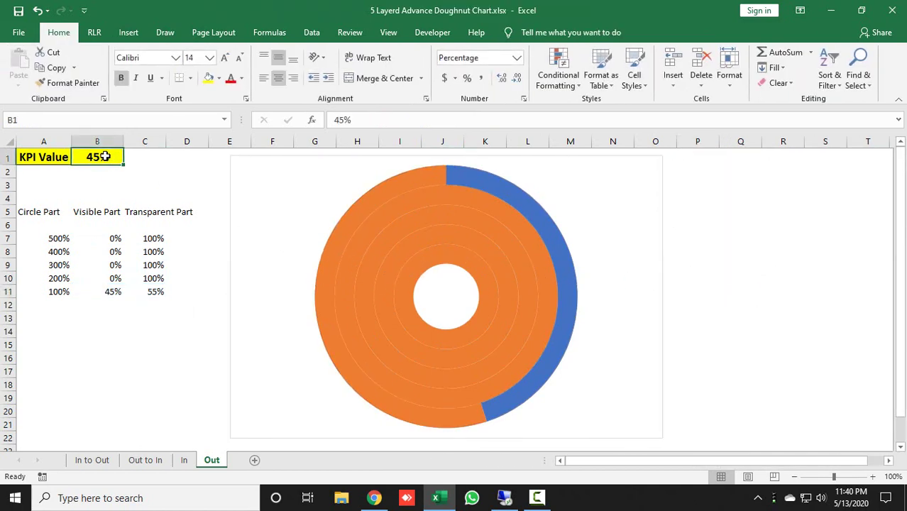
Give the outer ring's KPI portion a solid dark navy fill and its remainder No fill.
double_click(550, 222)
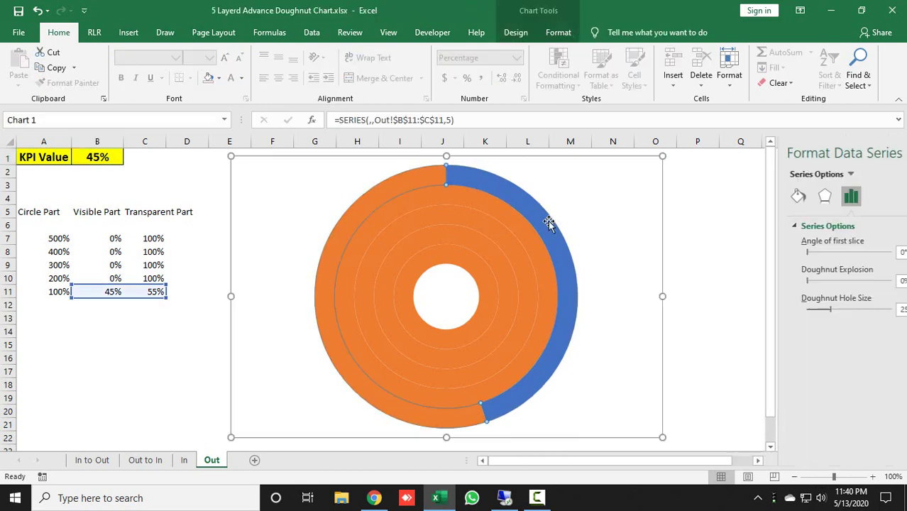
click(549, 222)
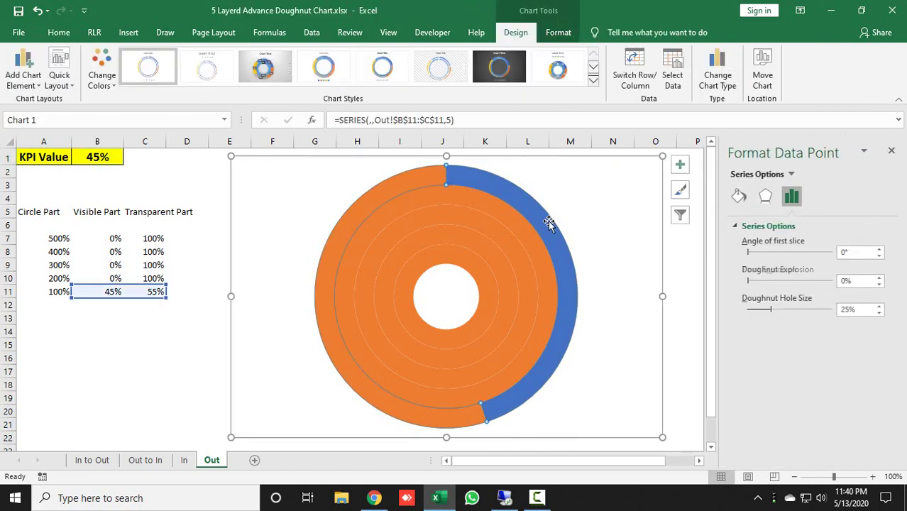
click(740, 198)
click(768, 260)
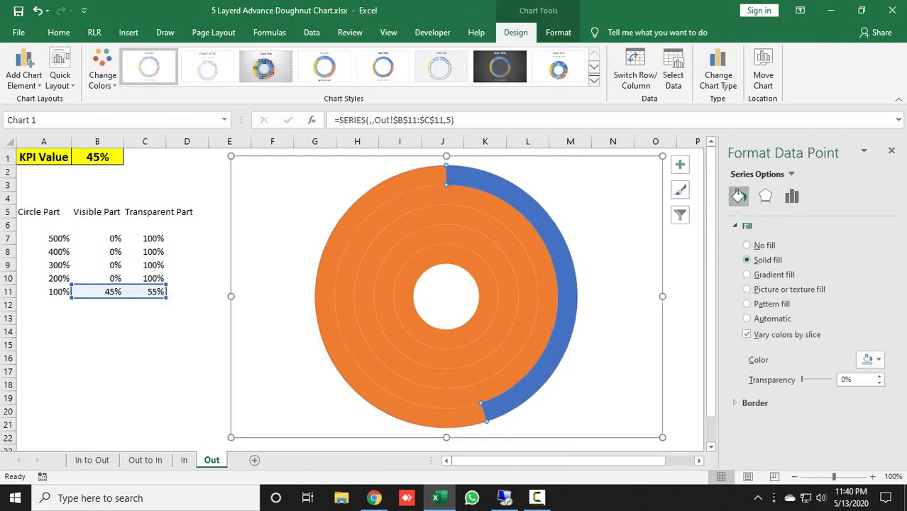
click(880, 360)
click(887, 332)
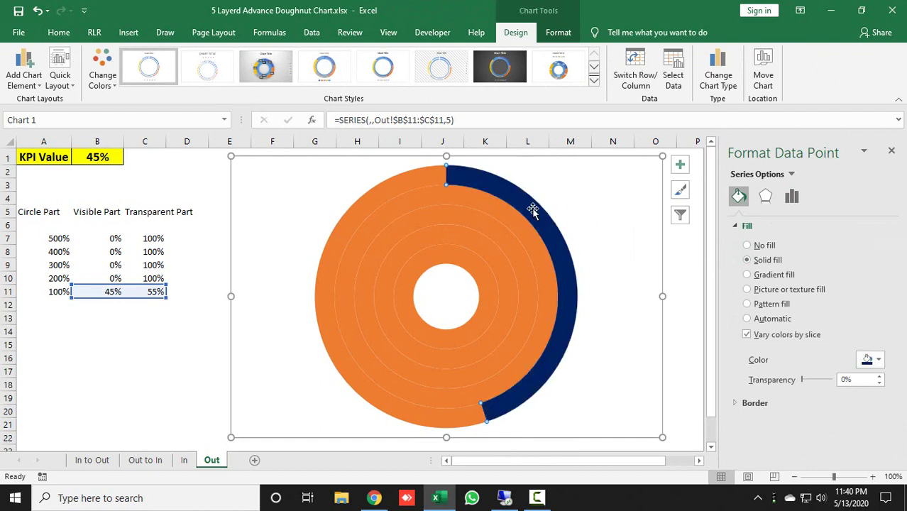
click(434, 180)
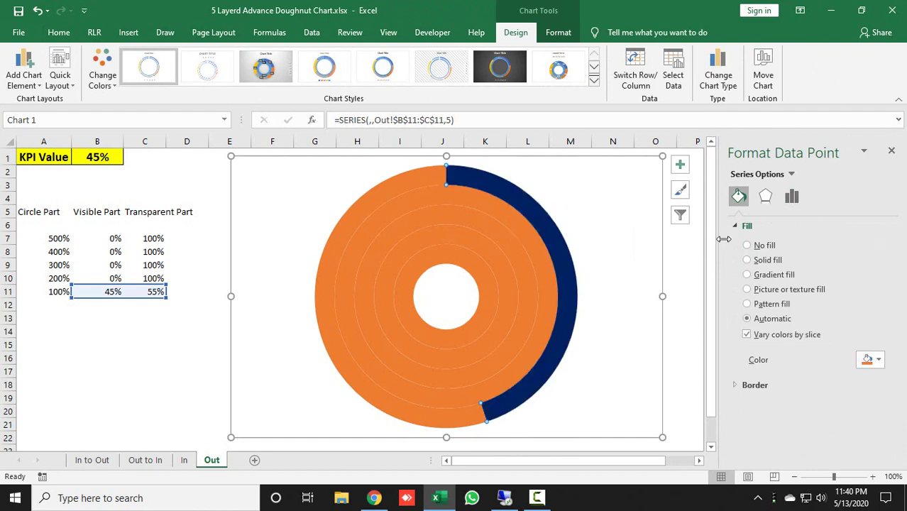
click(745, 245)
Set the KPI Value in B1 to 145%.
click(107, 157)
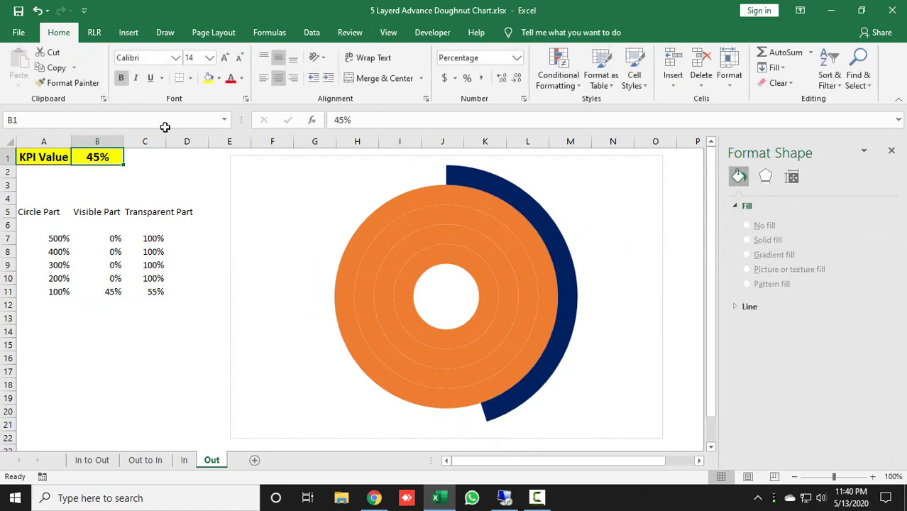
text(145)
key(Return)
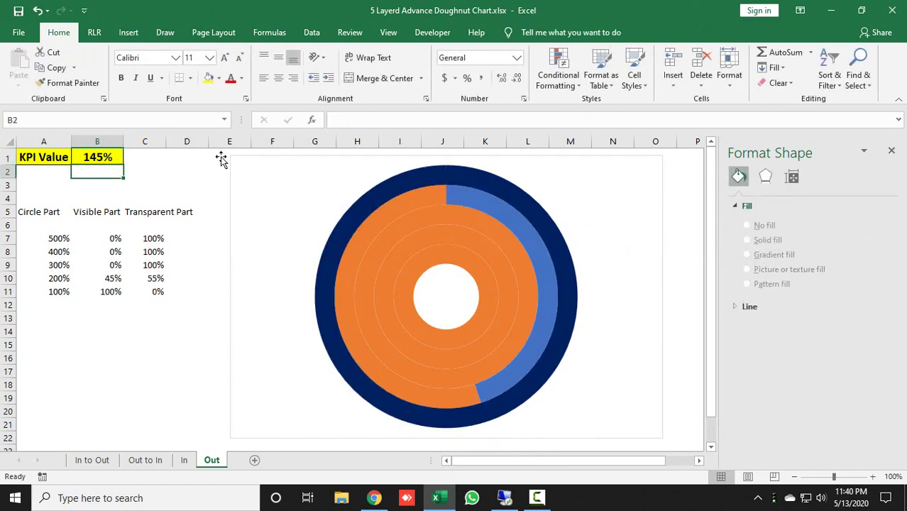
Give the second ring's arc a bright blue solid fill and set the KPI Value in B1 to 245%.
click(545, 268)
click(541, 255)
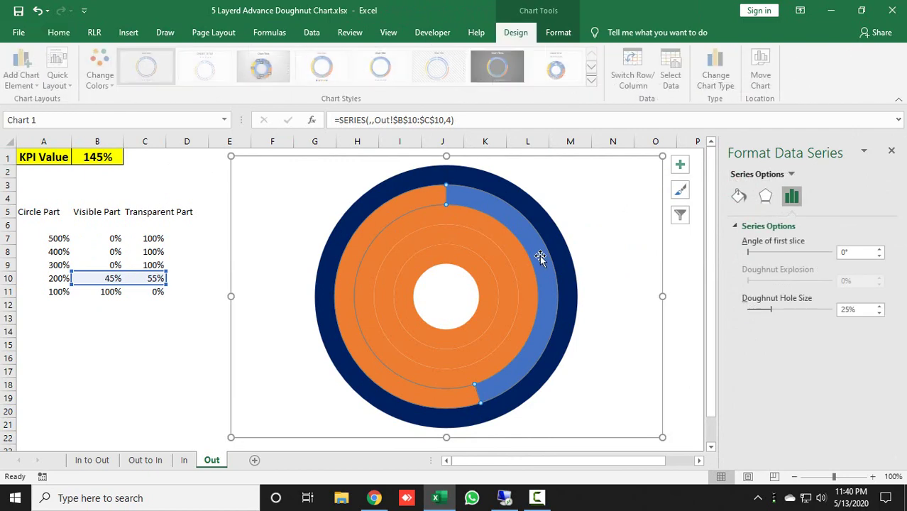
click(740, 196)
click(761, 260)
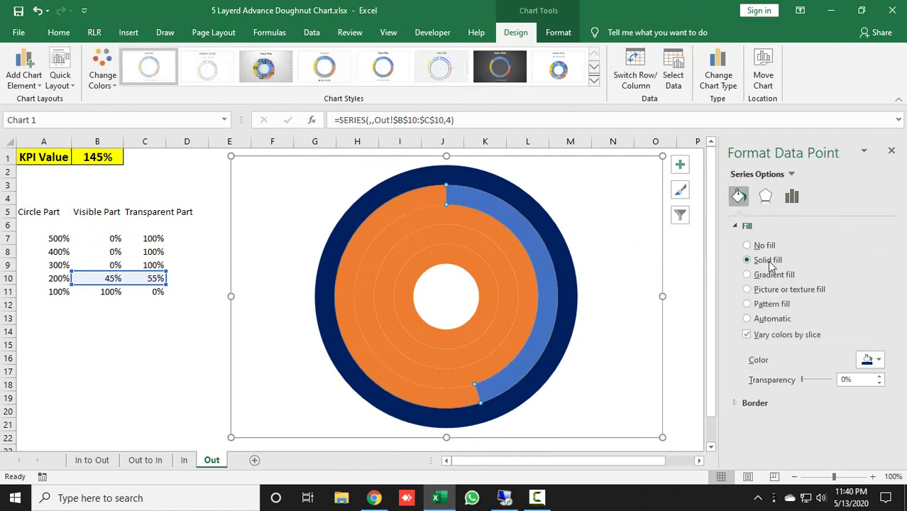
click(877, 360)
click(876, 331)
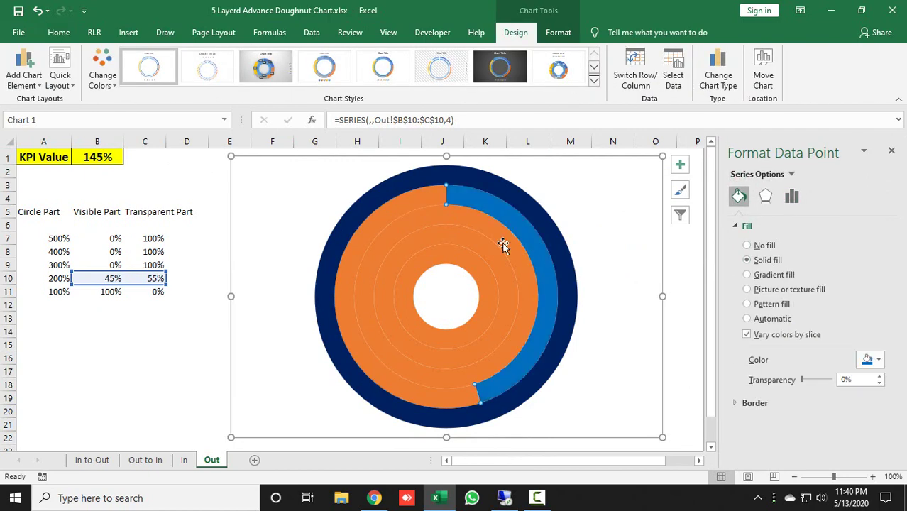
click(406, 207)
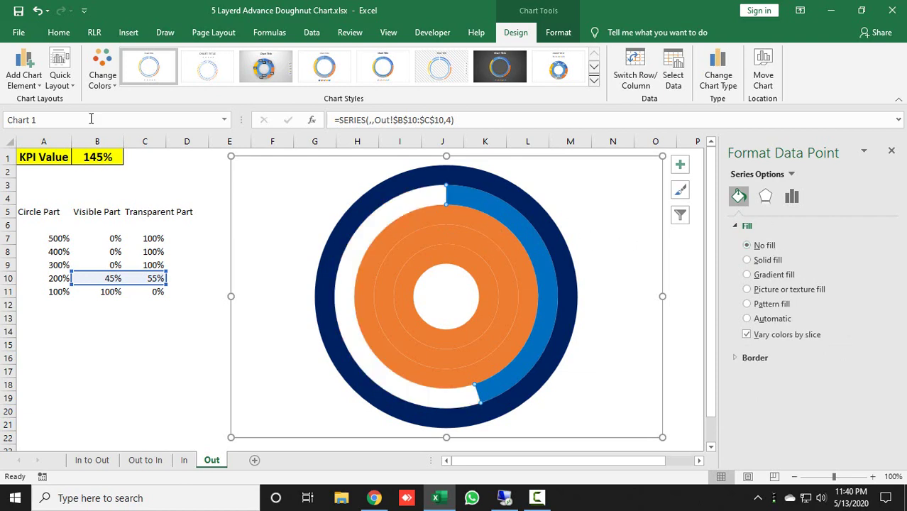
click(98, 157)
text(245)
key(Return)
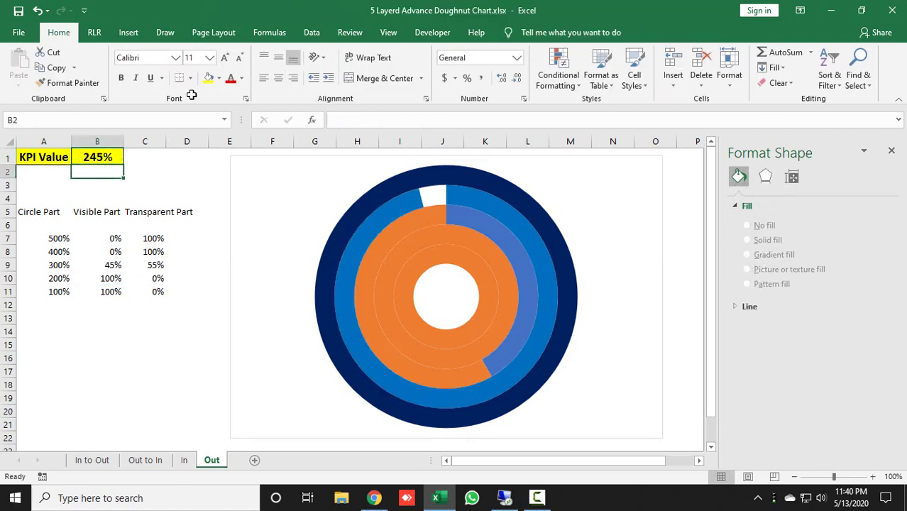
Give the third ring's arc a light blue fill and raise the KPI Value to 345%.
click(526, 265)
click(525, 266)
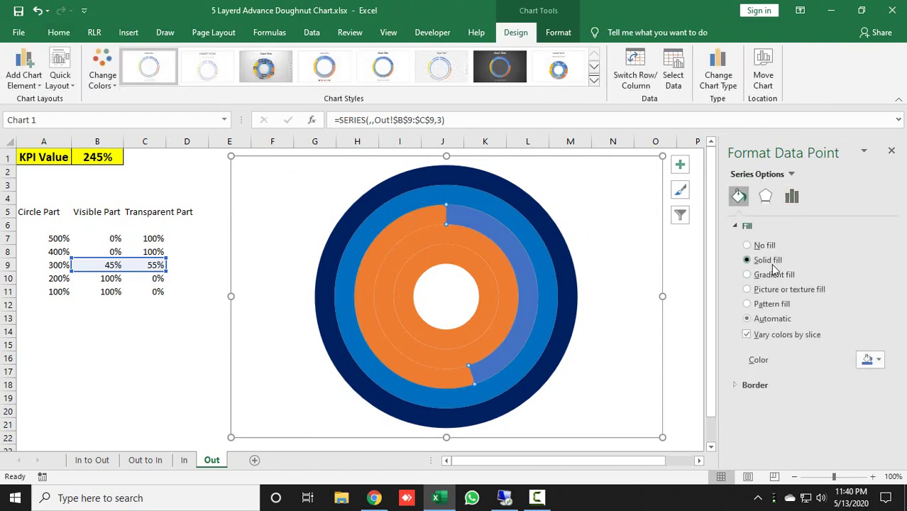
click(773, 264)
click(873, 360)
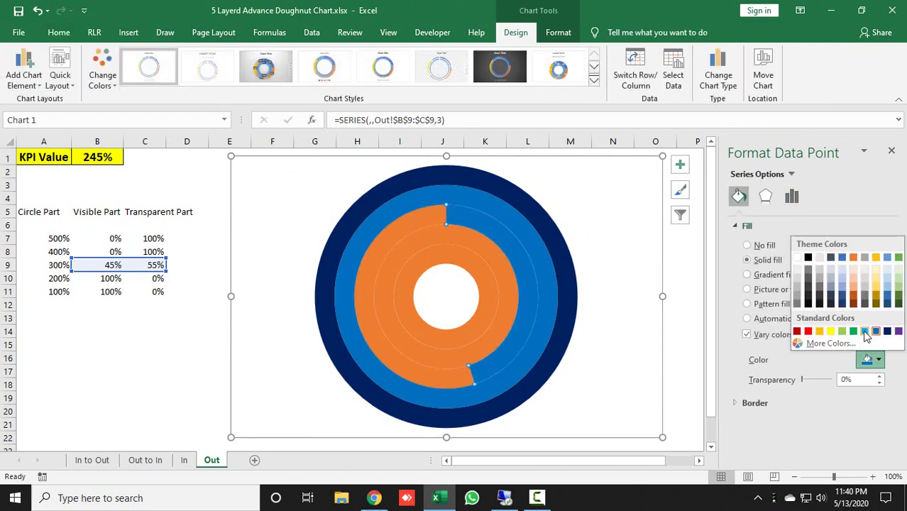
click(866, 335)
click(412, 227)
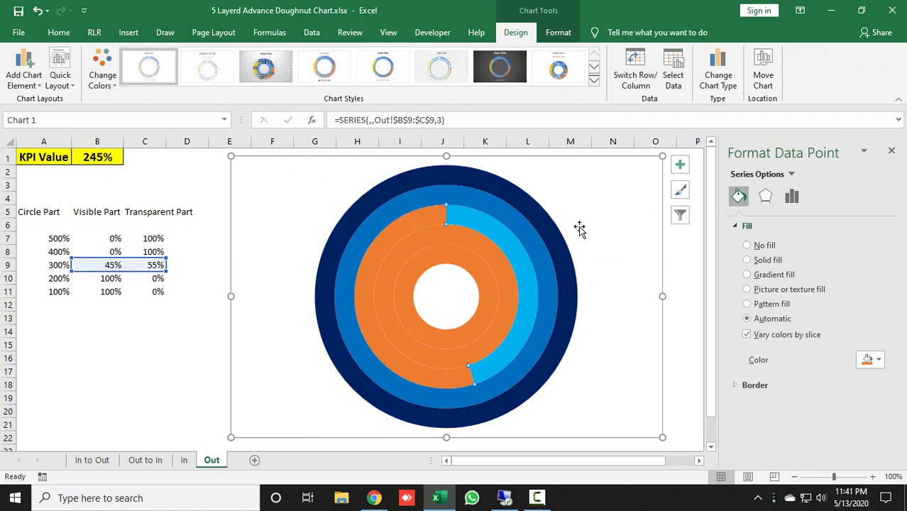
click(116, 157)
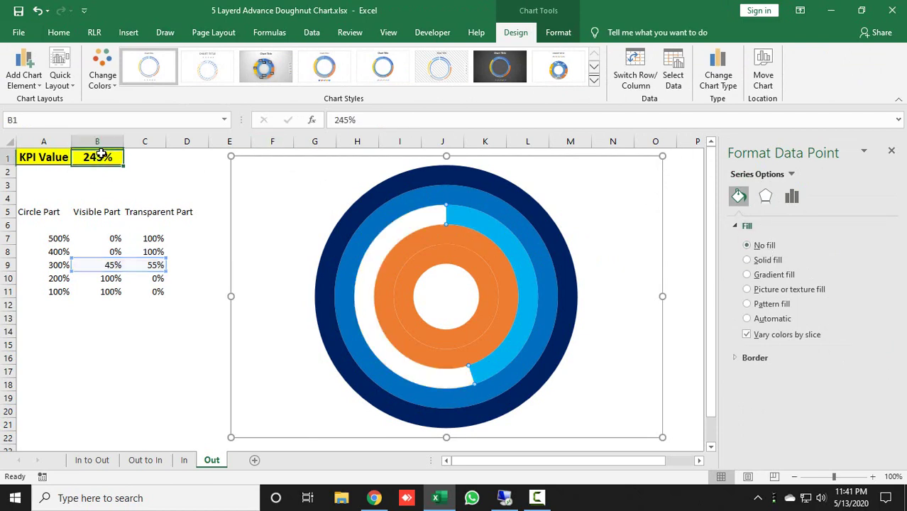
text(345)
key(Return)
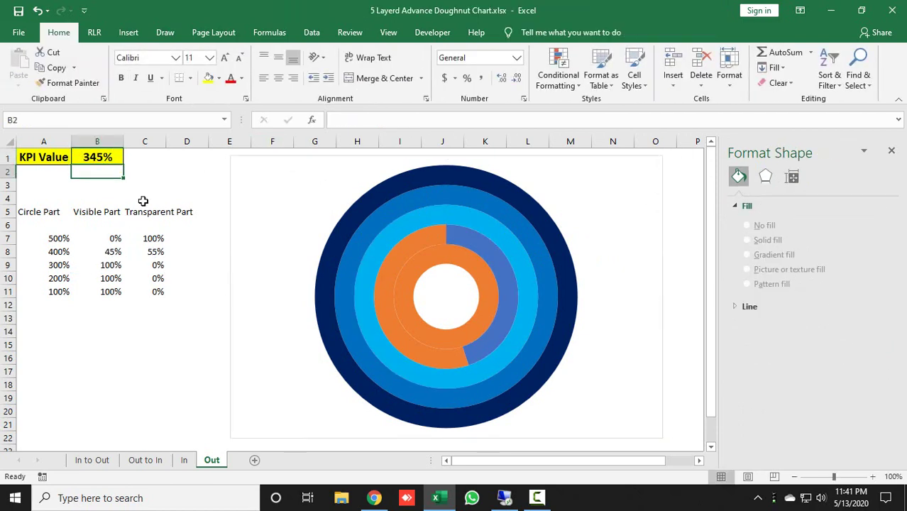
Colour the fourth ring's arc light blue-grey, make its orange remainder transparent, and set KPI to 450%.
click(504, 275)
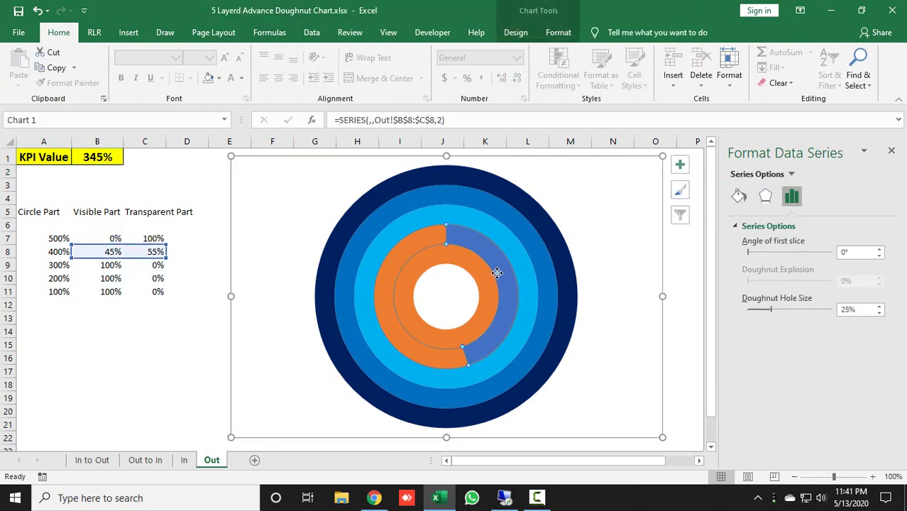
click(504, 276)
click(738, 197)
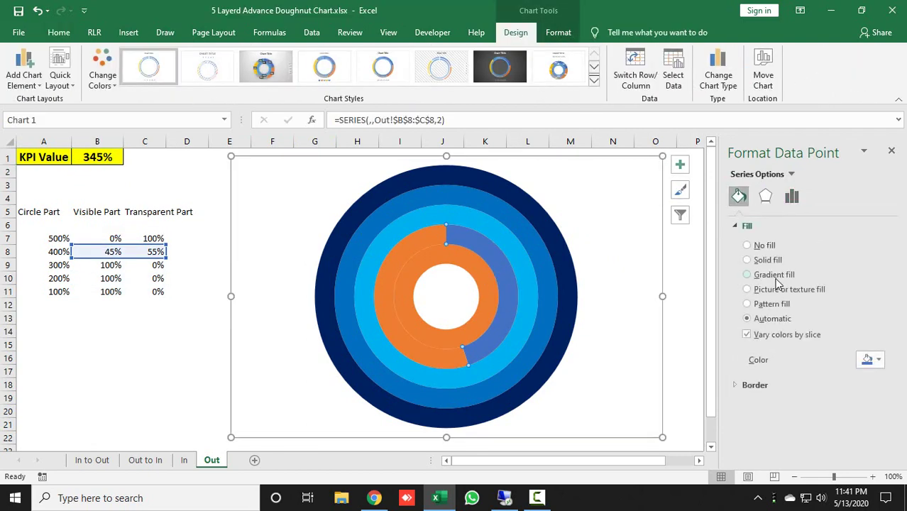
click(747, 260)
click(874, 362)
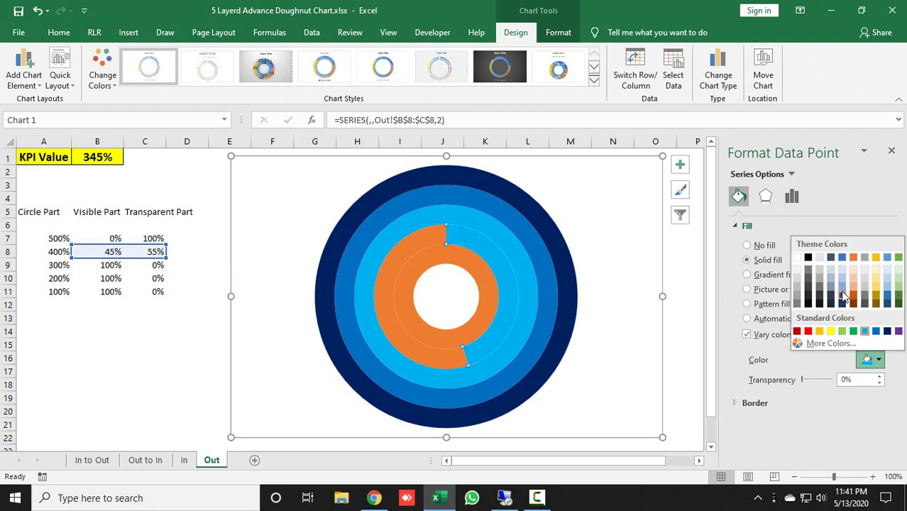
click(842, 291)
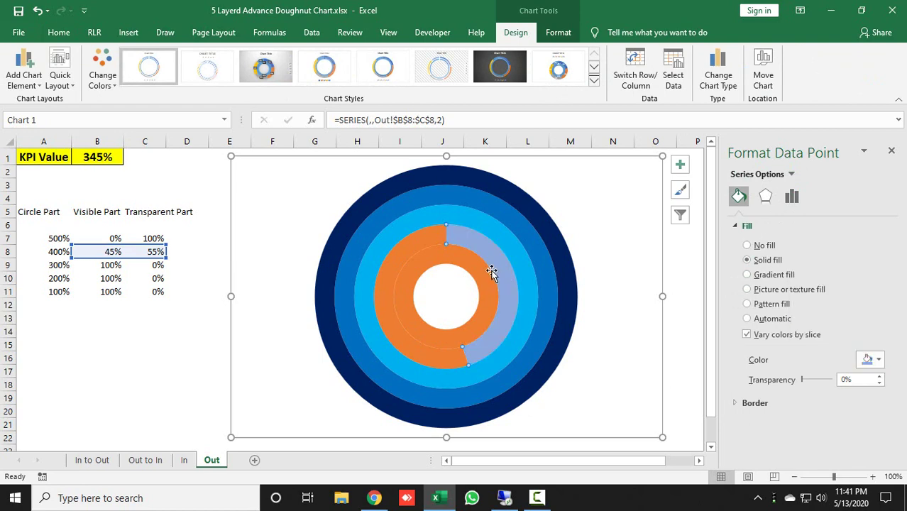
click(411, 248)
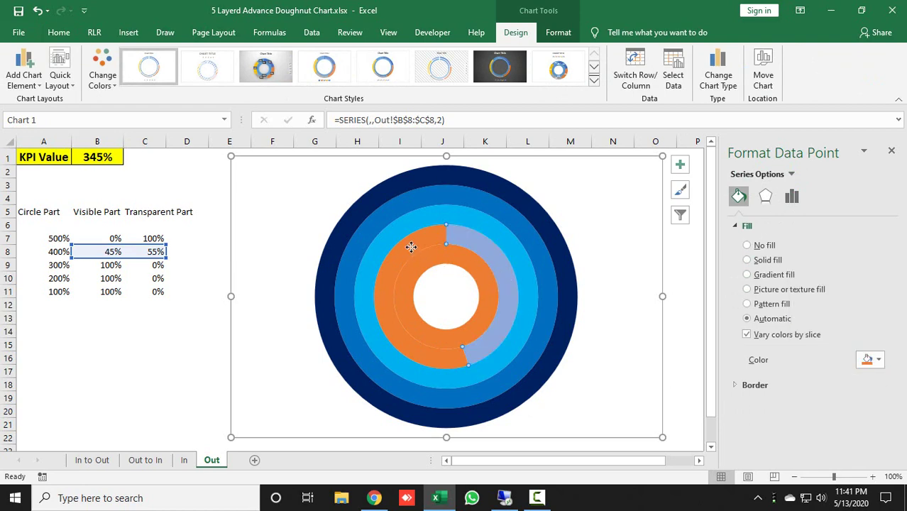
click(745, 247)
click(110, 157)
text(45%)
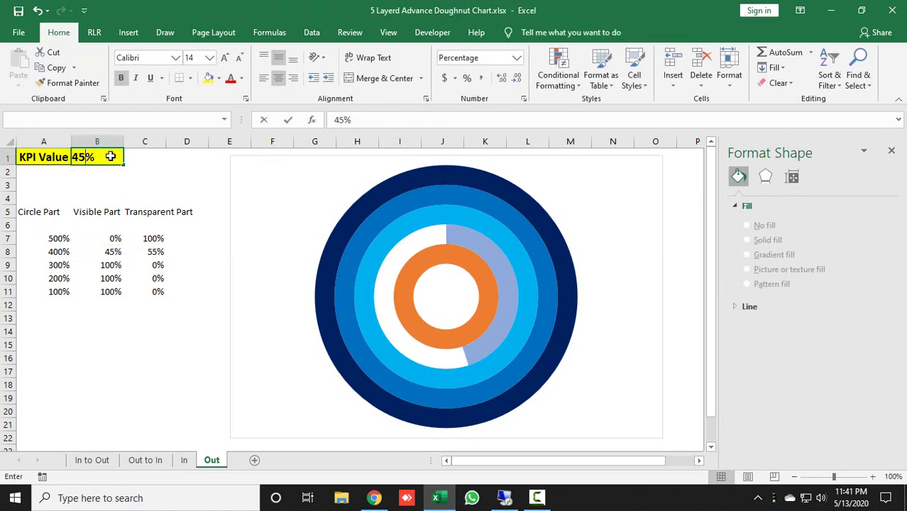
text(0)
key(Return)
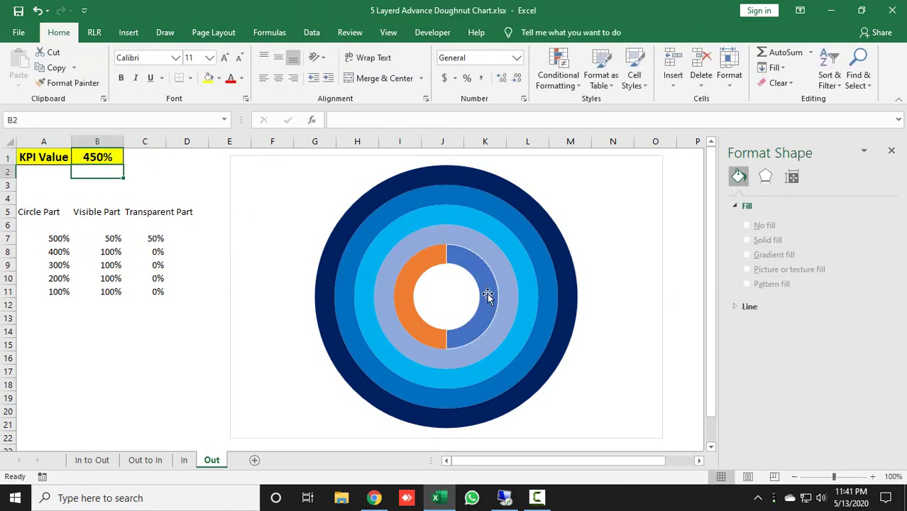
Fill the innermost ring's blue half pale blue and make its orange half transparent.
click(487, 295)
click(487, 295)
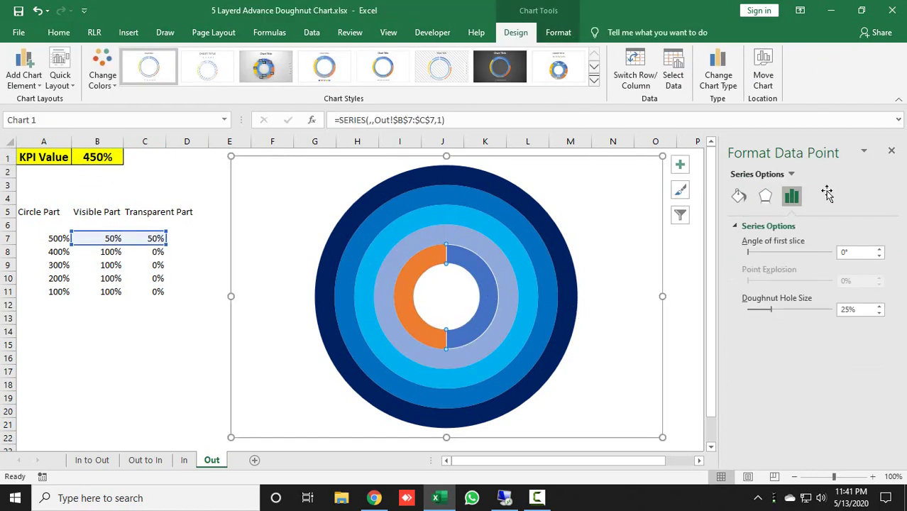
click(740, 197)
click(763, 260)
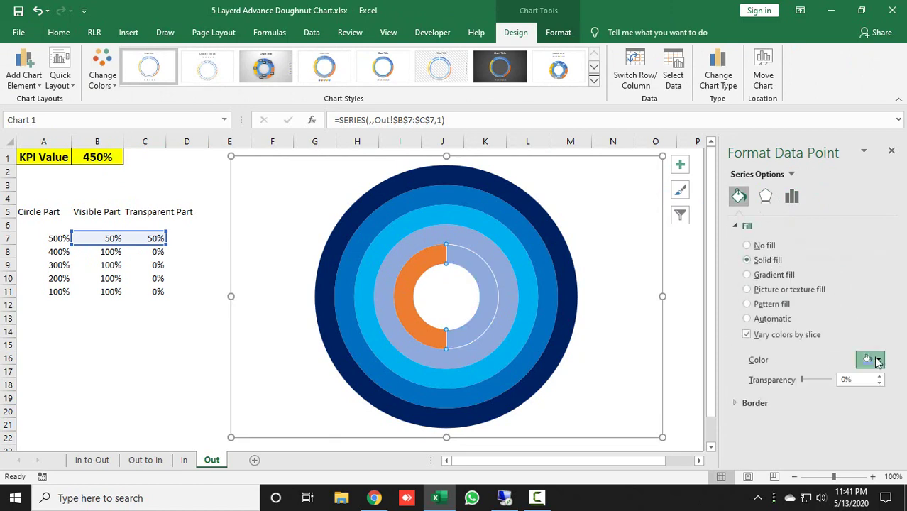
click(878, 360)
click(842, 279)
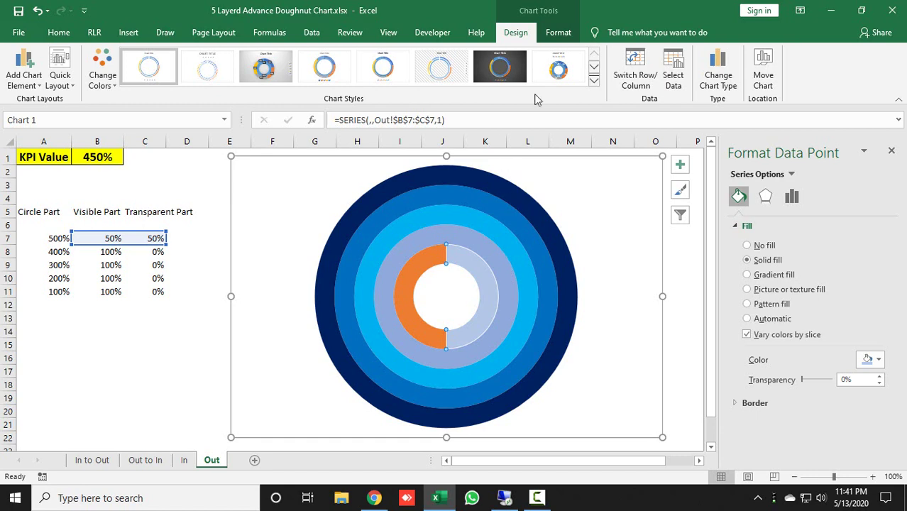
click(558, 32)
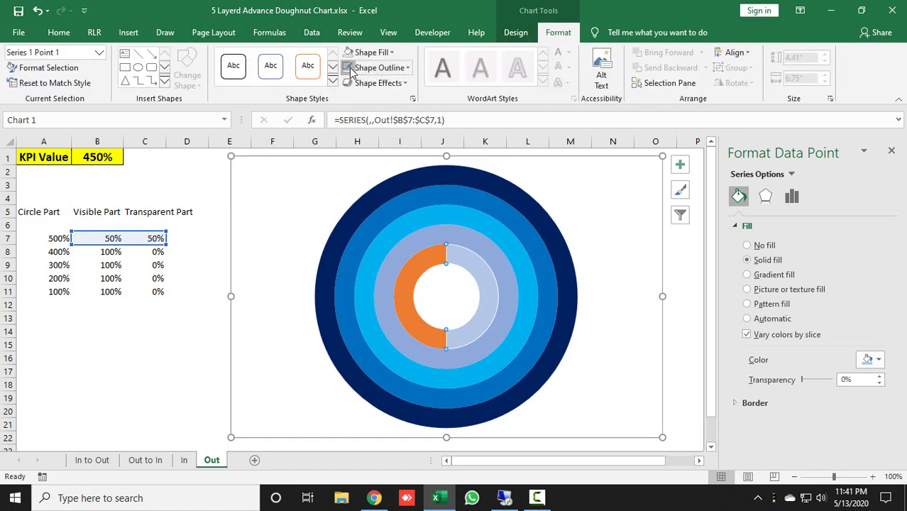
key(Right)
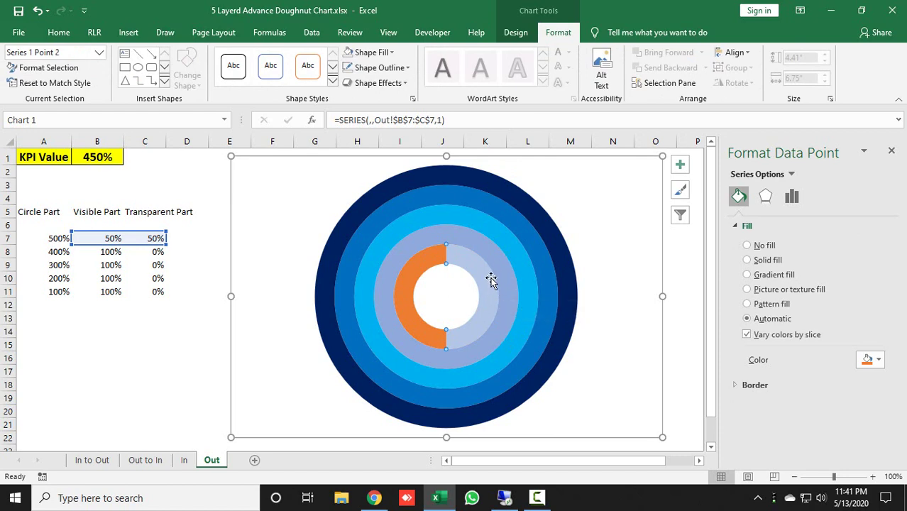
click(747, 246)
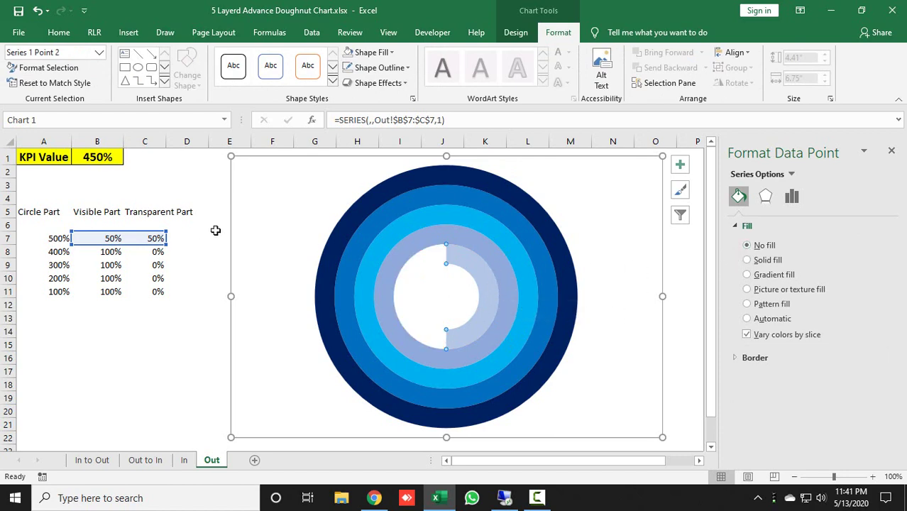
key(Escape)
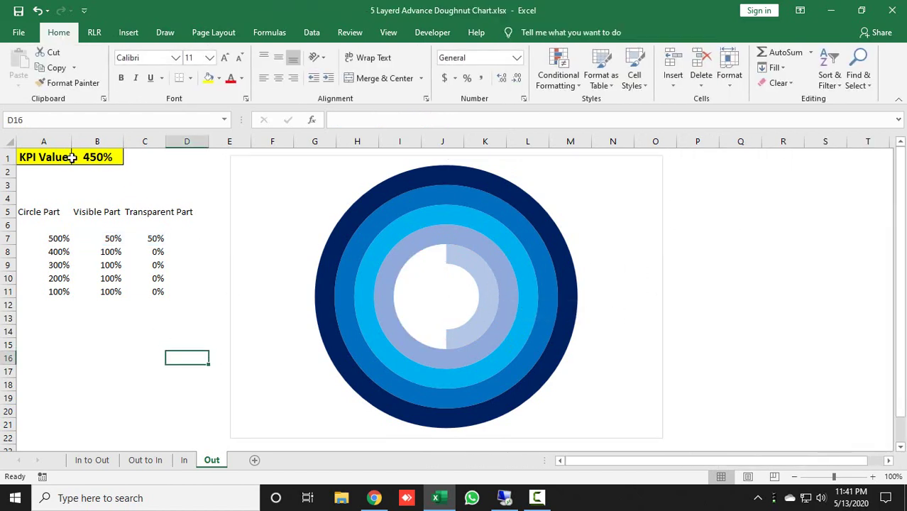
Enter 500 as the KPI Value in B1.
click(74, 157)
text(500)
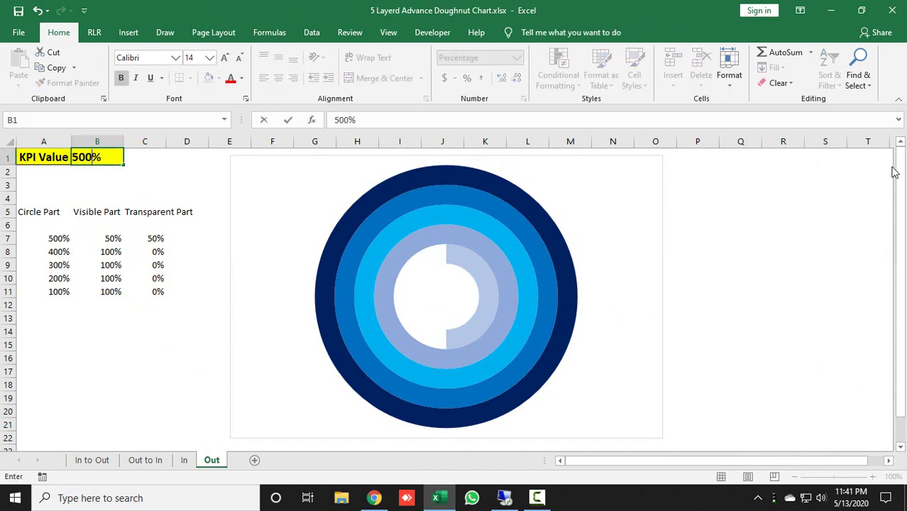
key(Return)
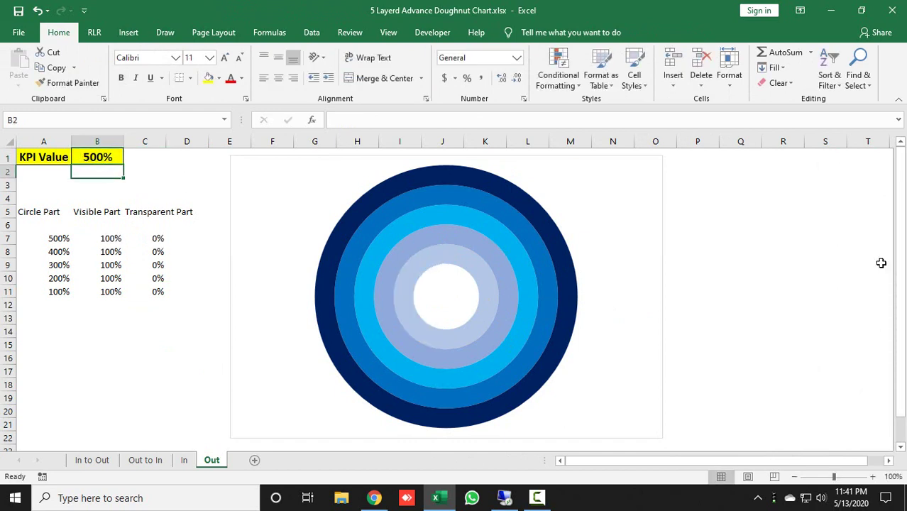
Give the Out doughnut chart area no fill and no outline.
click(593, 163)
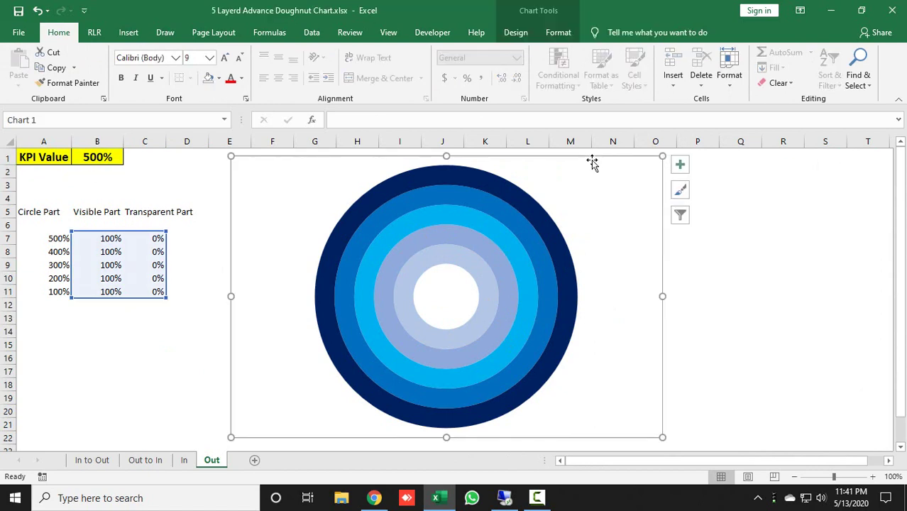
click(568, 33)
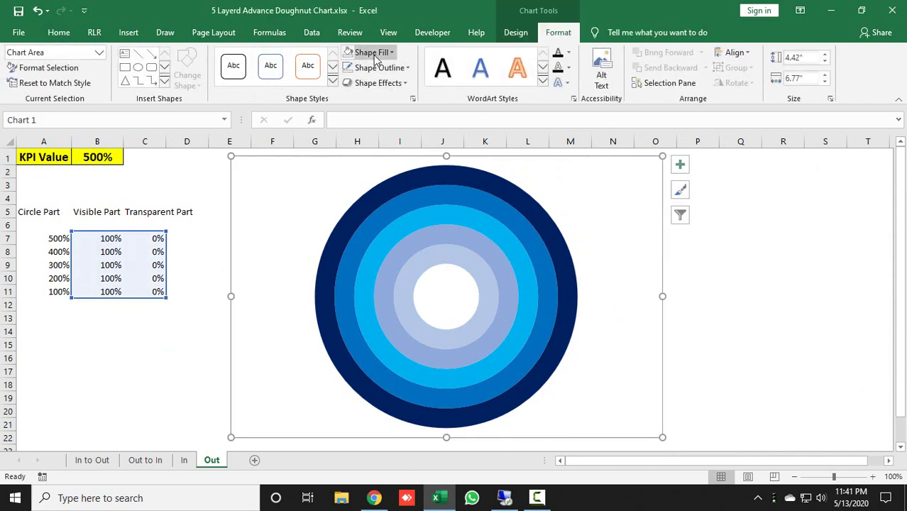
click(370, 52)
click(377, 183)
click(379, 68)
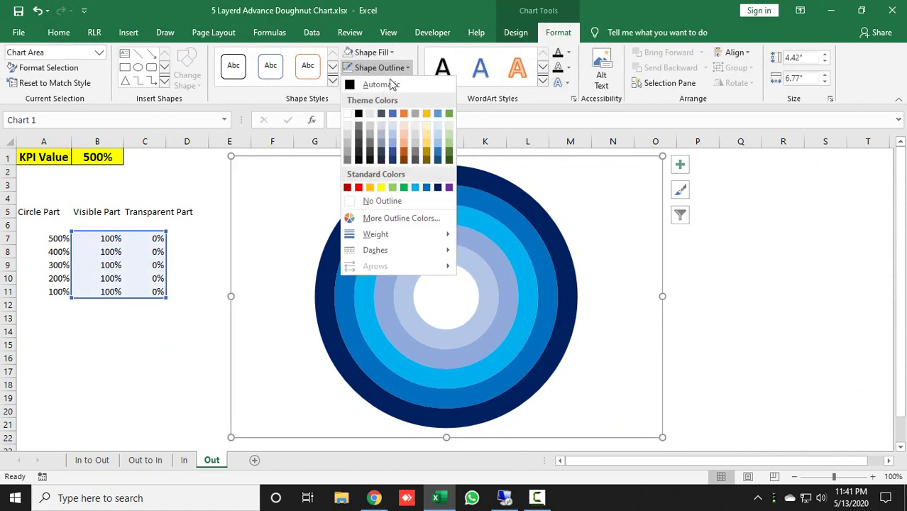
click(387, 202)
click(802, 234)
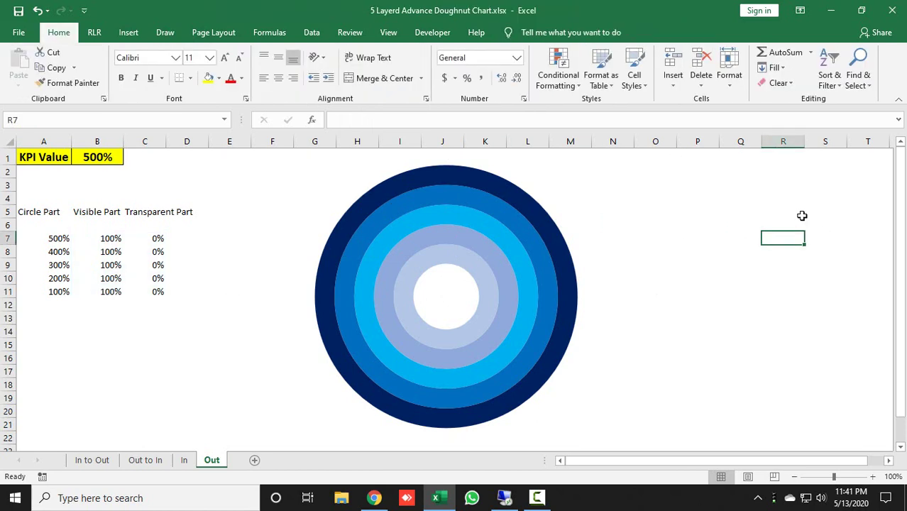
Test KPI Values 45%, 150% and 370% in B1, return to 500%, then switch to the In sheet.
click(111, 156)
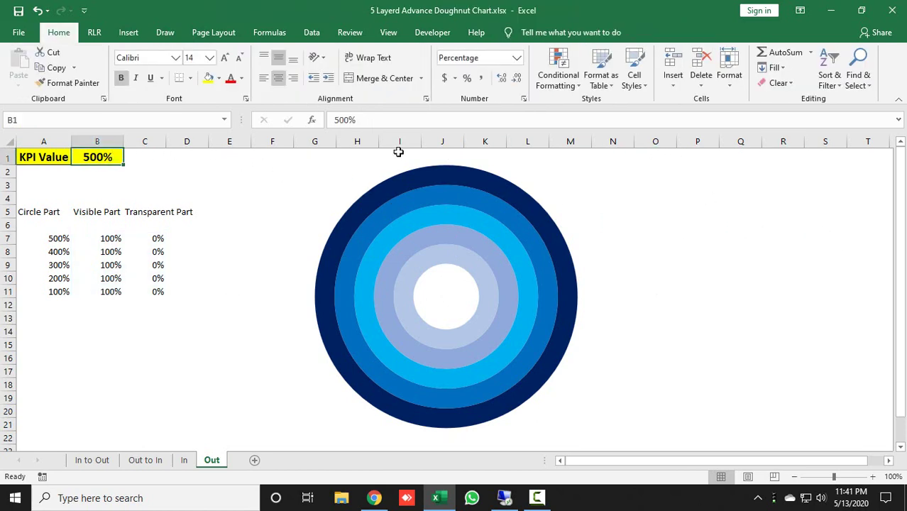
text(45)
key(Return)
key(Up)
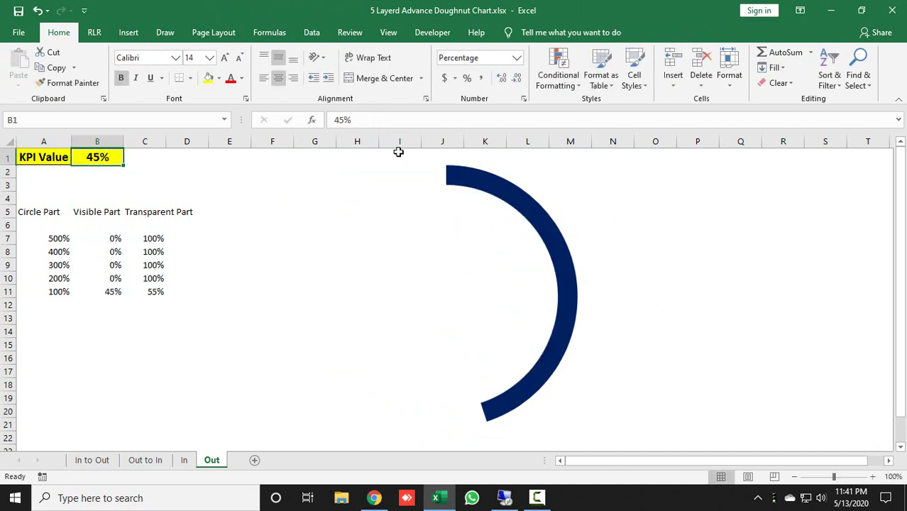
text(150)
key(Return)
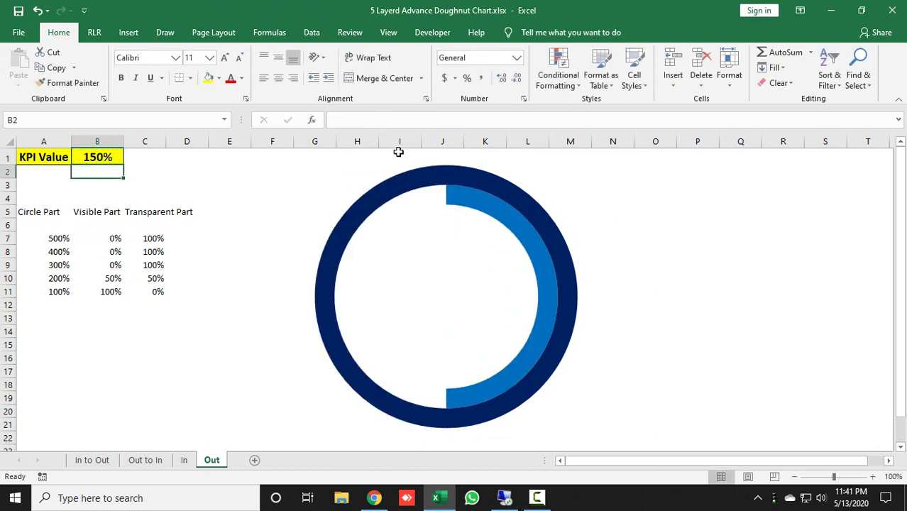
key(Up)
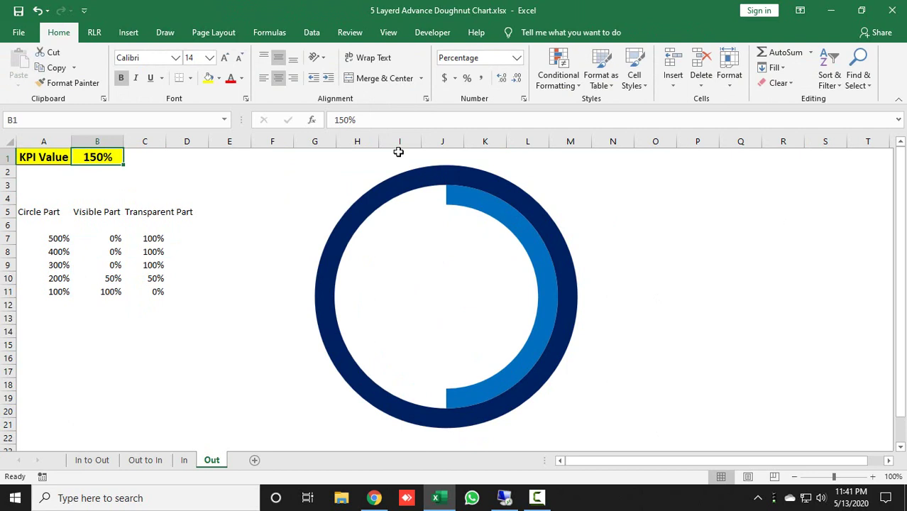
text(370)
key(Return)
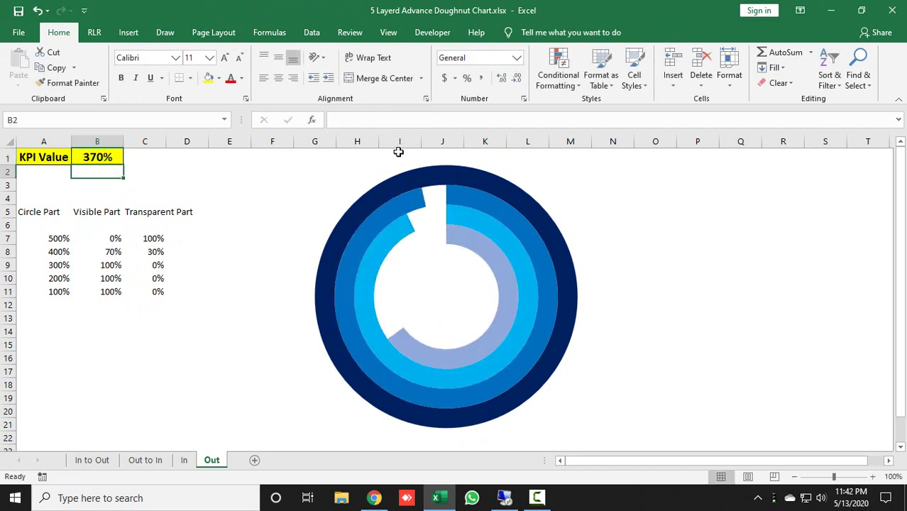
key(Up)
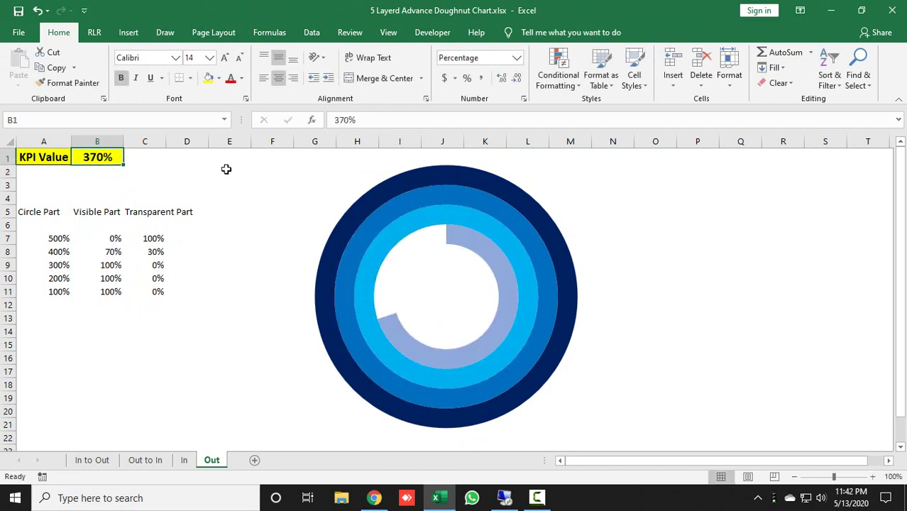
text(500)
key(Return)
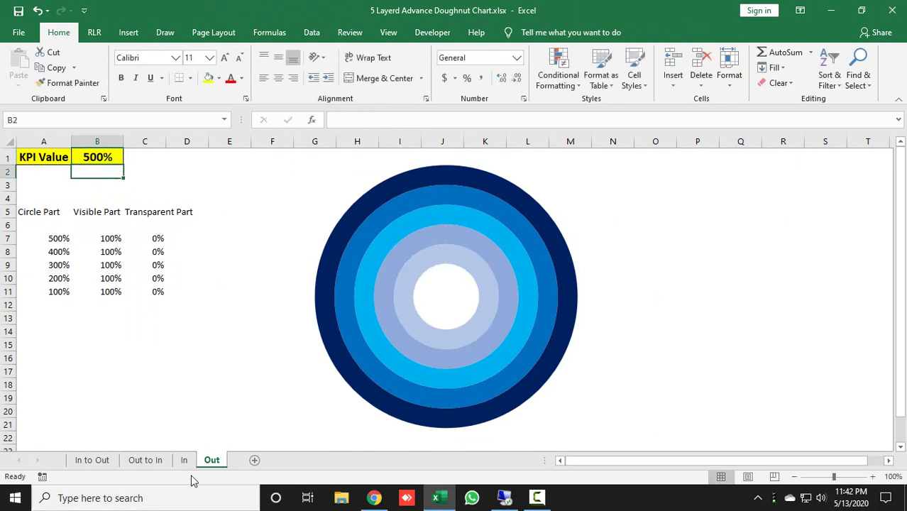
click(184, 460)
click(188, 381)
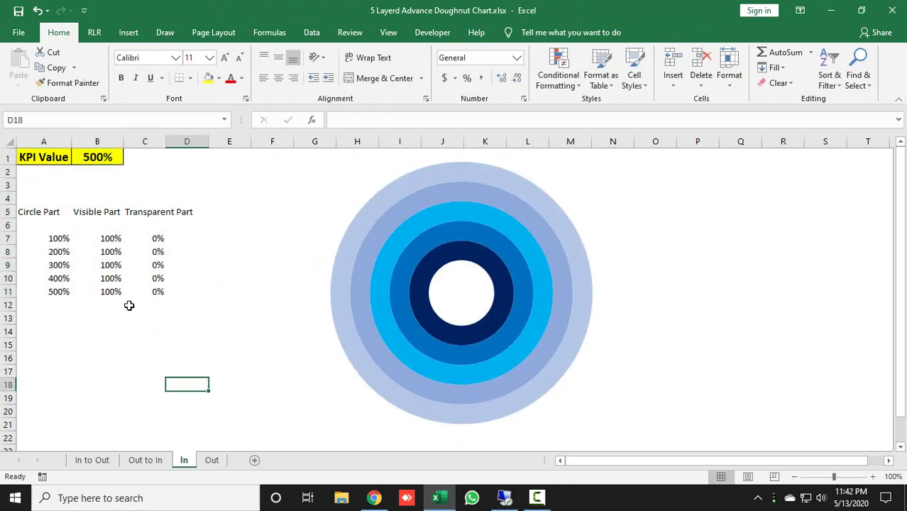
Insert a WordArt text box over the In sheet's doughnut chart.
click(126, 33)
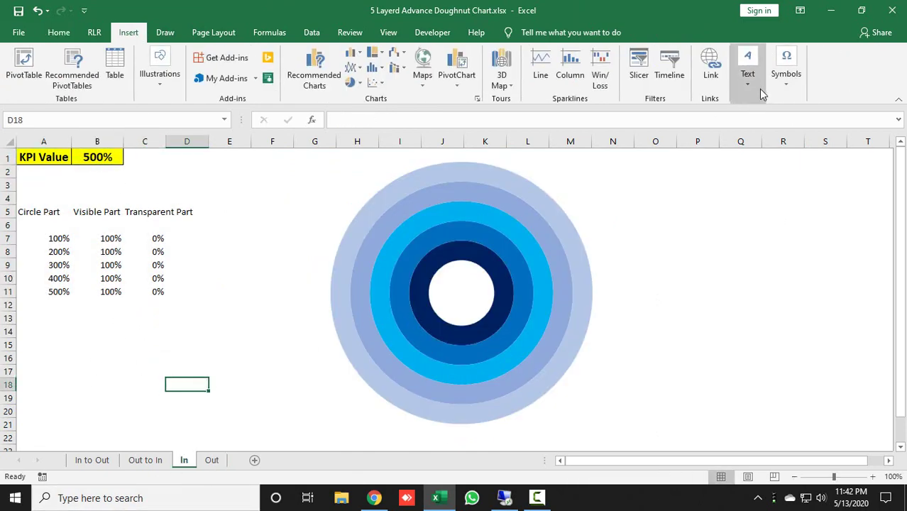
click(753, 89)
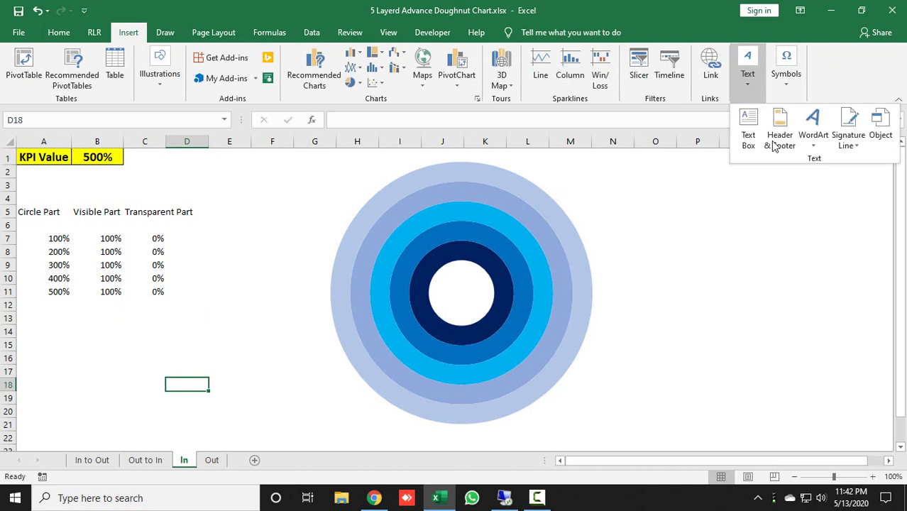
click(813, 135)
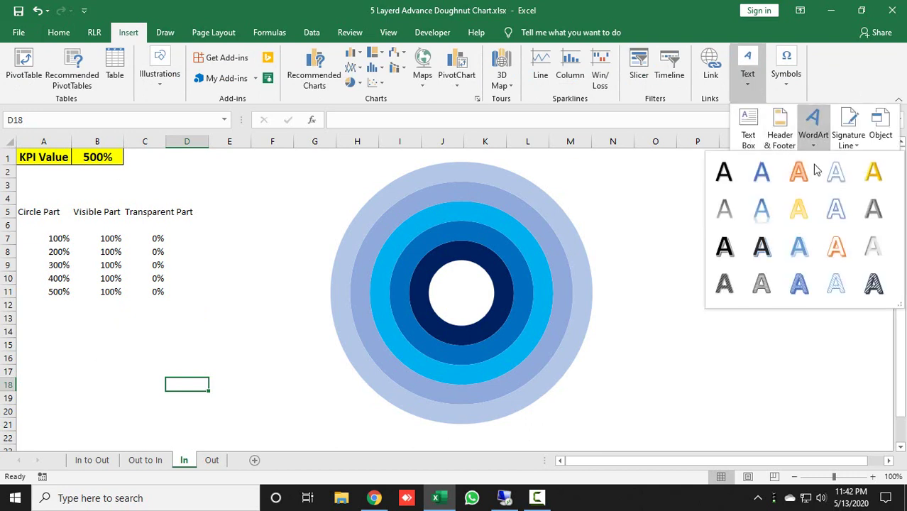
click(777, 198)
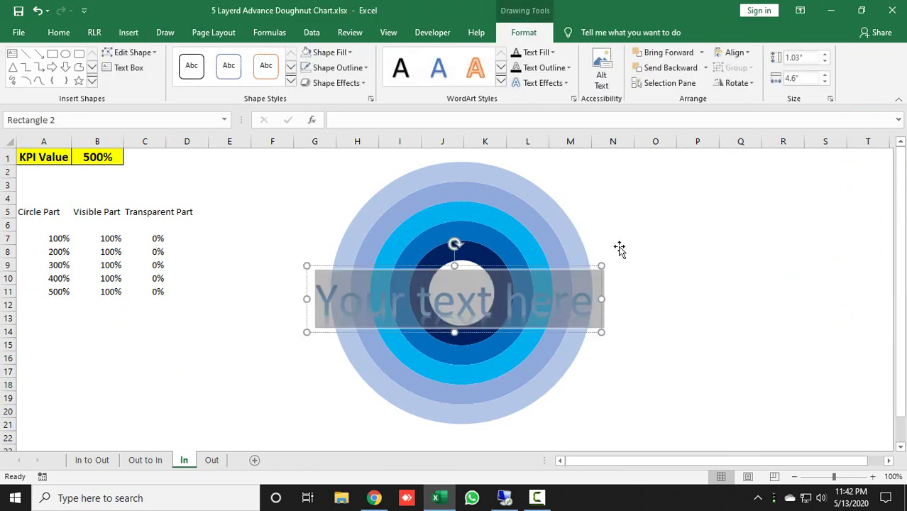
Link the WordArt's text to cell B1 with =$B$1 so it displays 500%.
click(576, 268)
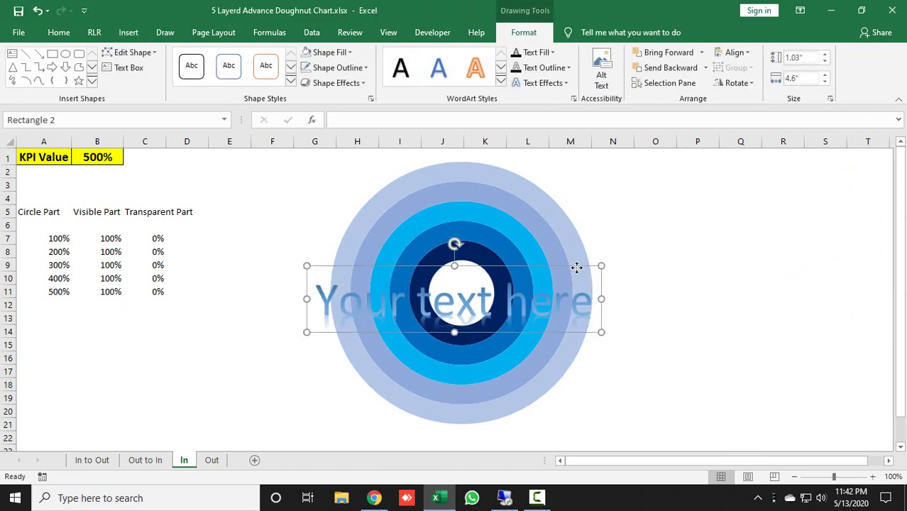
click(458, 124)
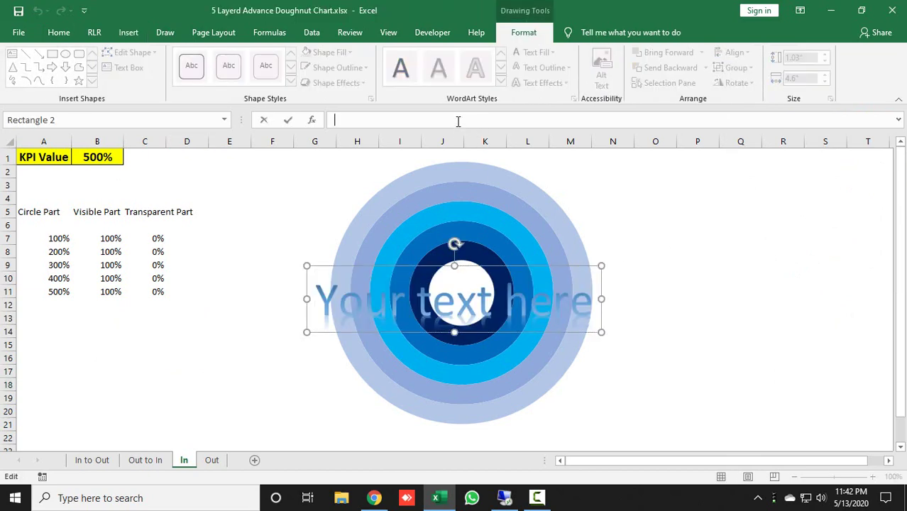
text(=)
click(102, 157)
key(Return)
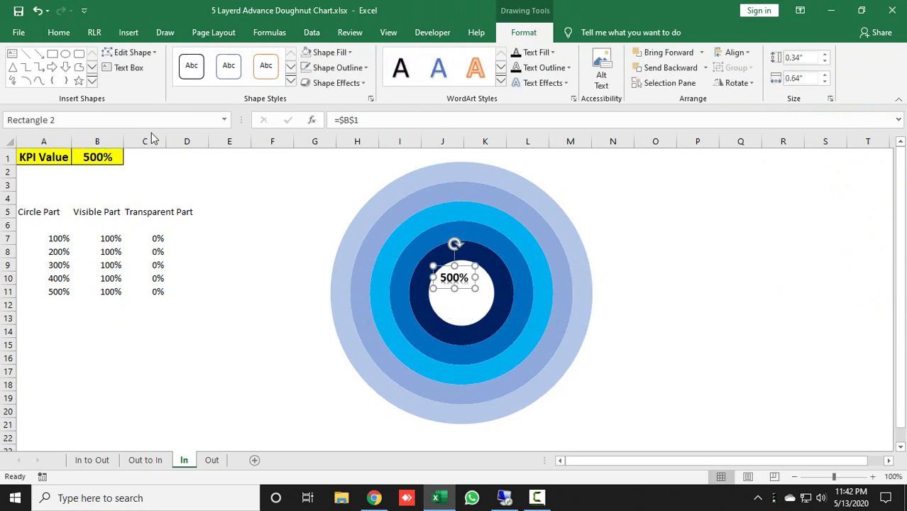
click(468, 268)
click(467, 269)
click(348, 54)
Remove the 500% label's fill and outline, and make it large Agency FB text.
click(350, 185)
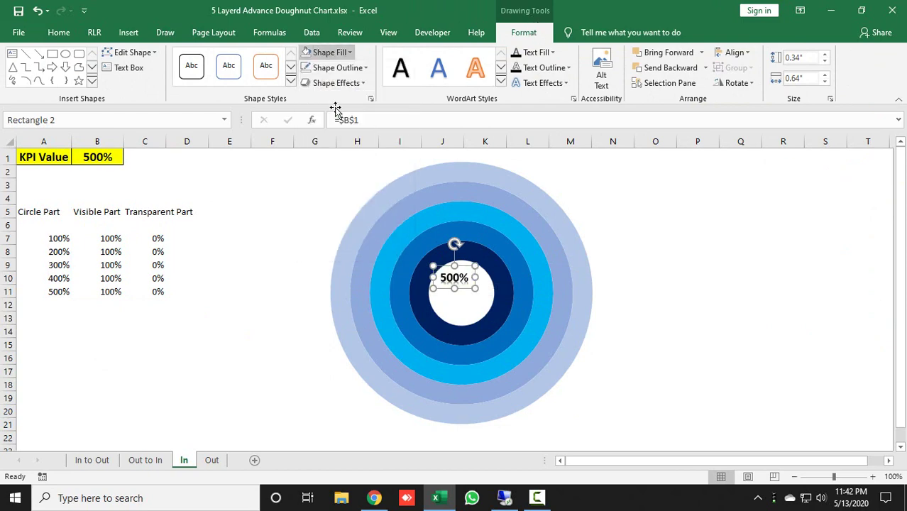
click(328, 68)
click(334, 202)
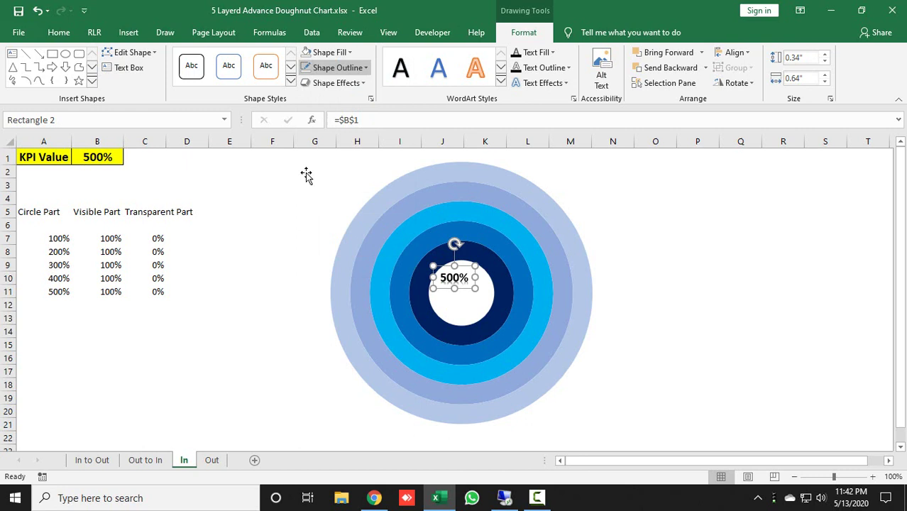
click(59, 32)
click(228, 61)
click(229, 61)
click(229, 61)
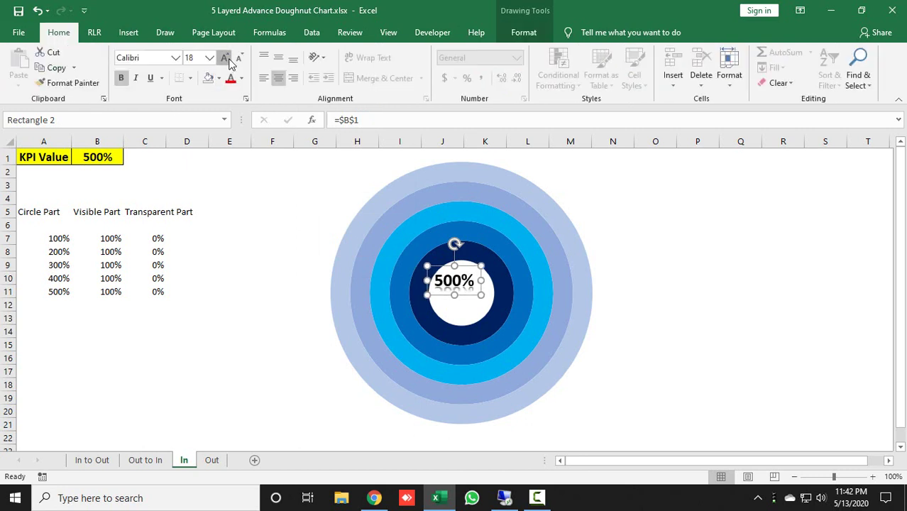
click(229, 61)
click(229, 61)
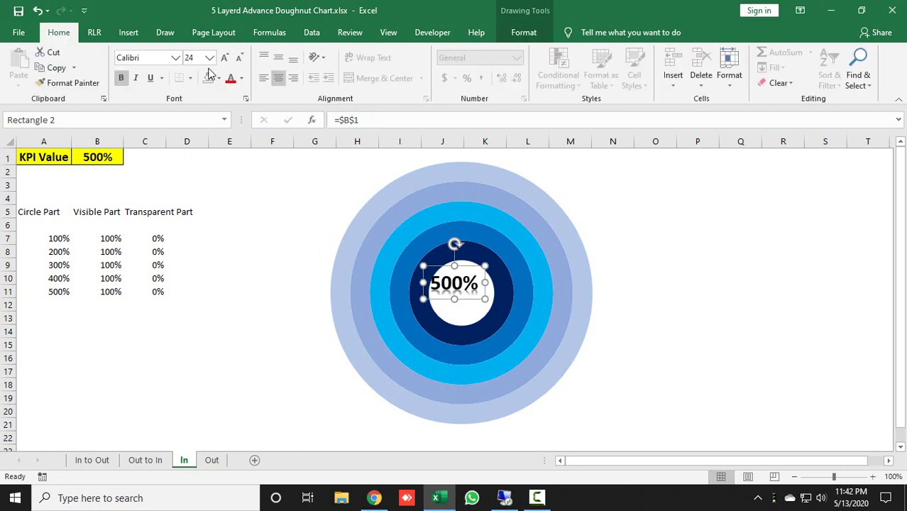
click(149, 60)
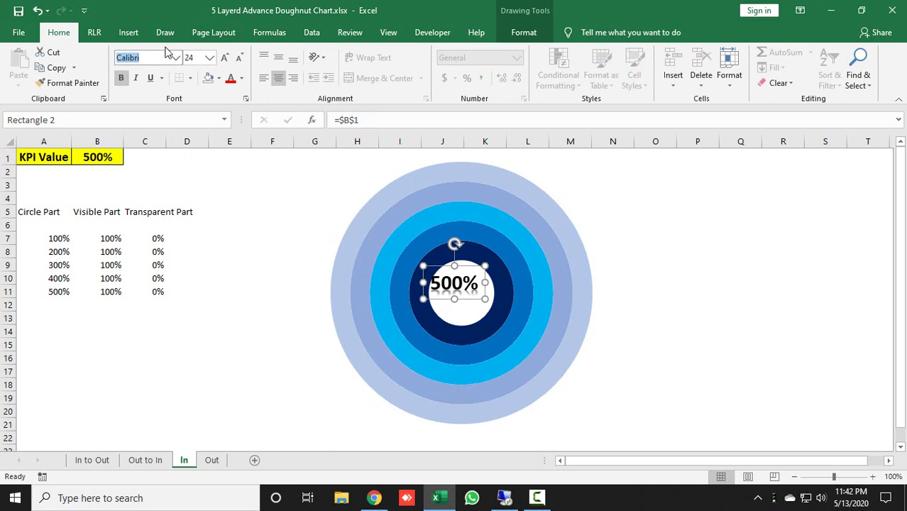
text(Agency FB)
key(Return)
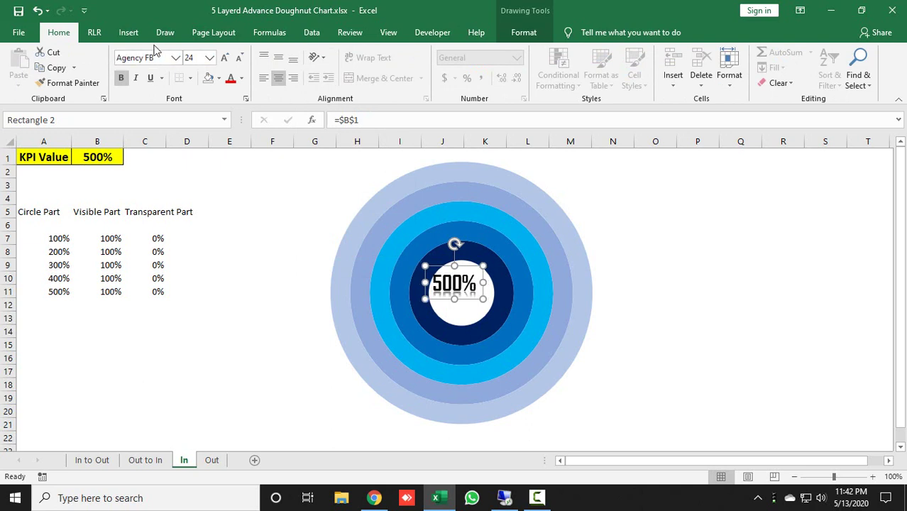
click(225, 57)
click(224, 58)
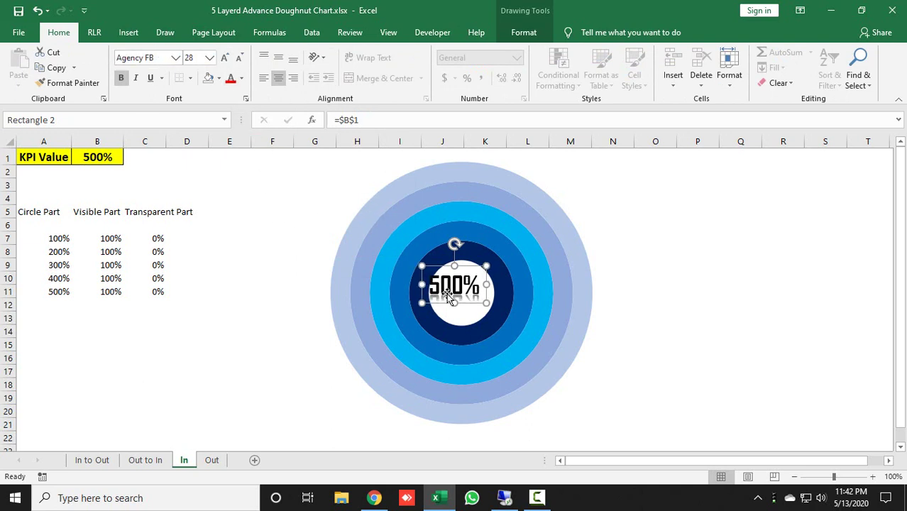
Centre the 500% label in the doughnut hole and colour its text dark blue.
drag(467, 266, 475, 274)
click(474, 274)
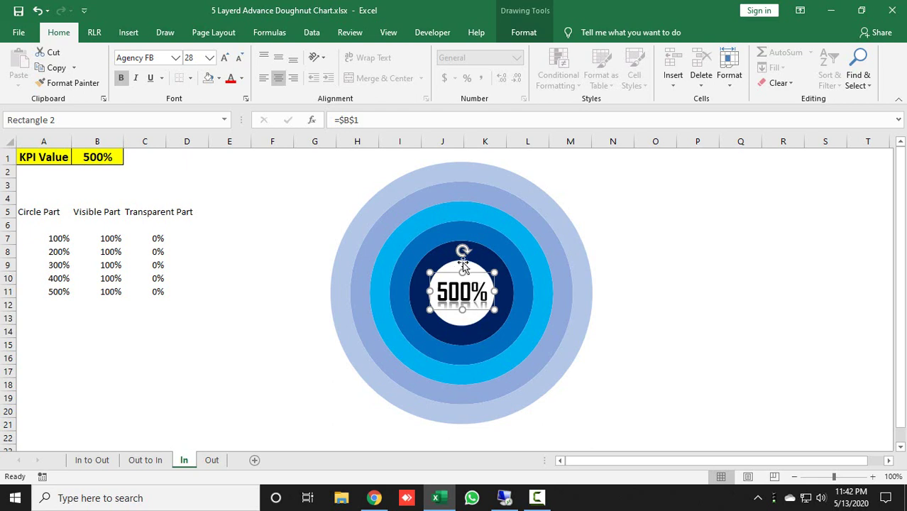
click(241, 78)
click(321, 197)
Paste the copied 500% label onto the Out sheet and drag it into the doughnut's hole.
click(207, 458)
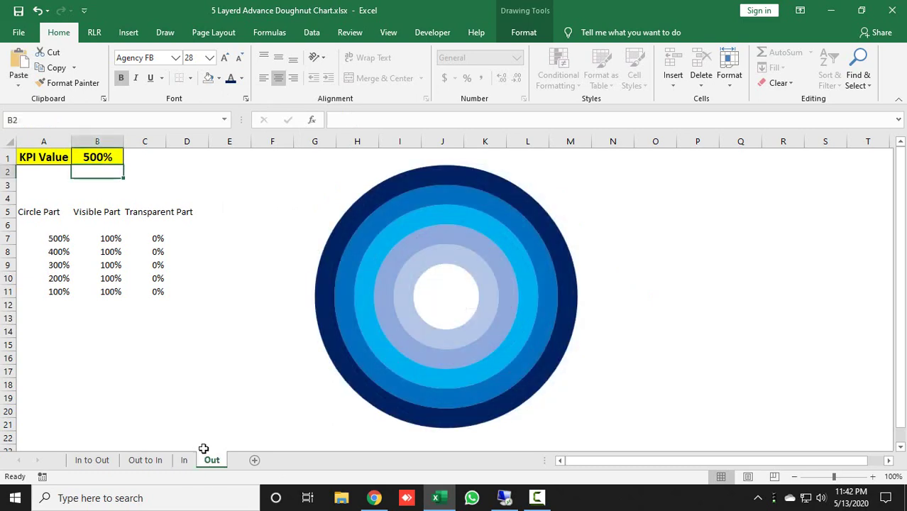
click(236, 335)
click(166, 333)
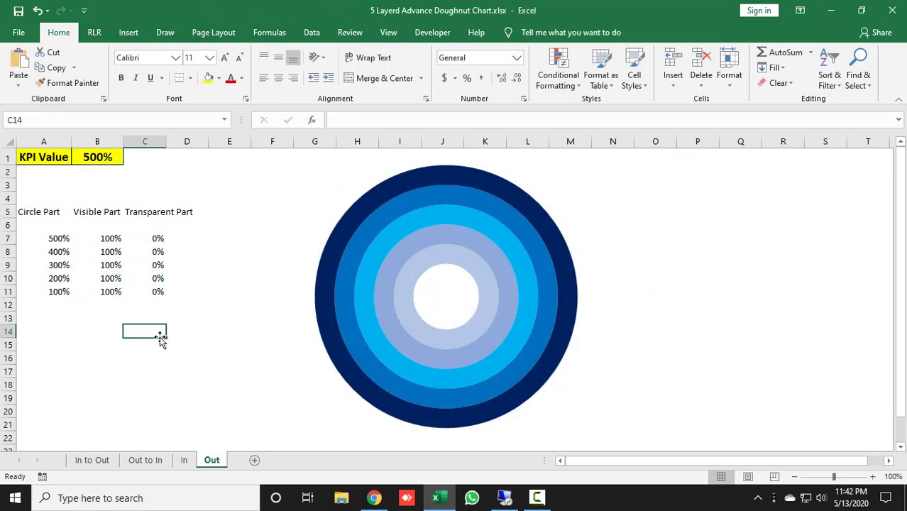
key(ctrl+v)
drag(168, 331, 463, 282)
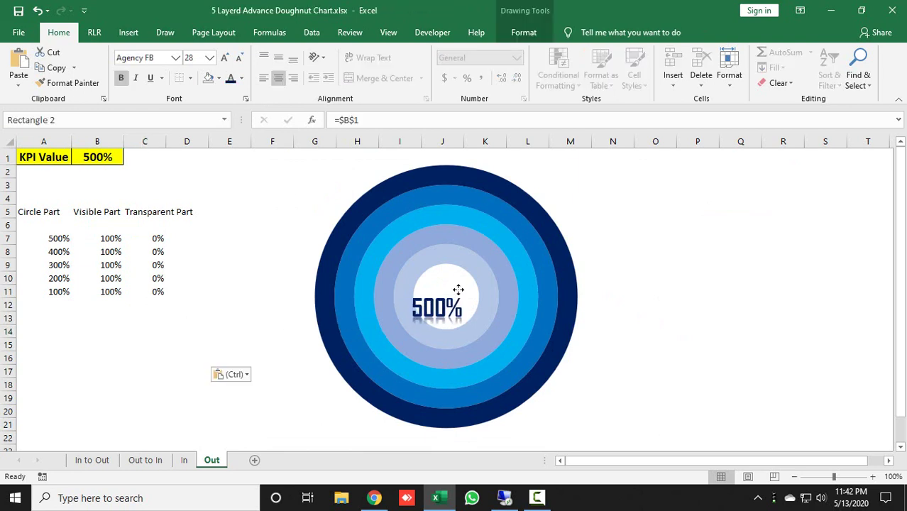
Link the pasted label's formula to cell B1, undoing an accidental link to B13.
click(377, 120)
triple_click(376, 119)
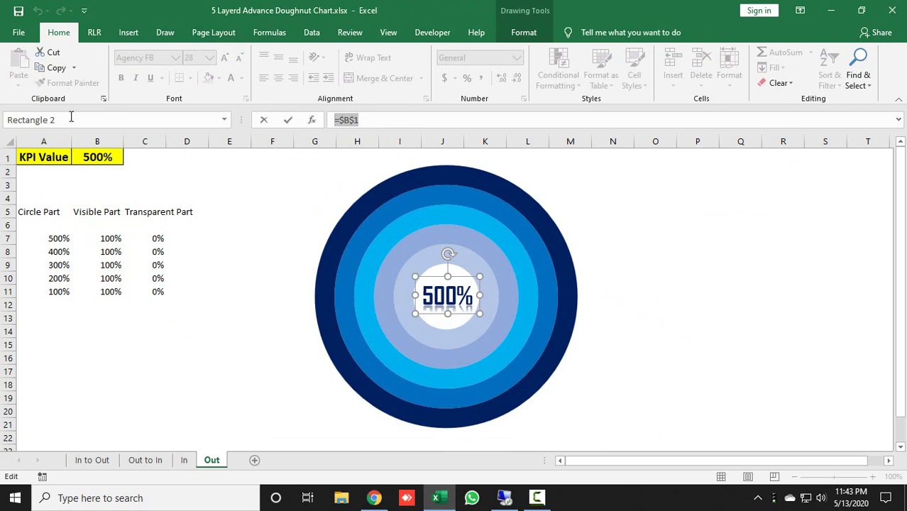
text(=)
click(103, 157)
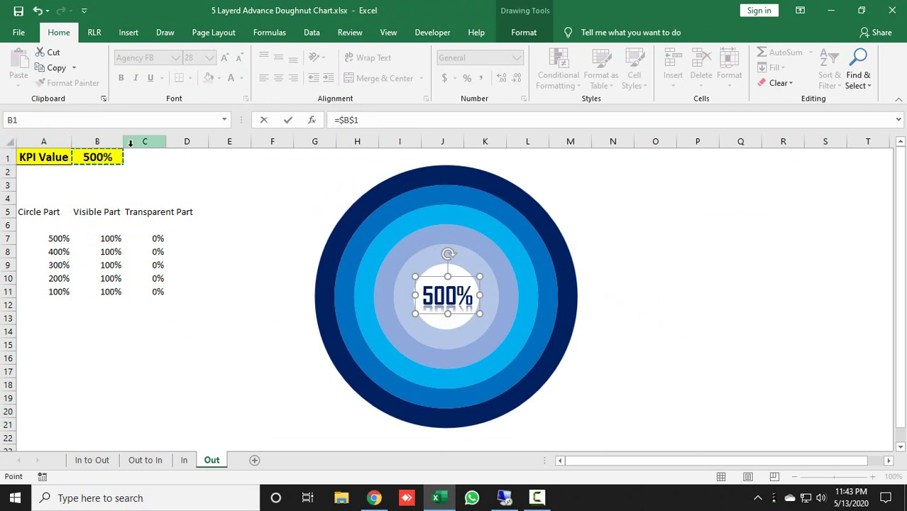
key(Return)
key(ctrl+z)
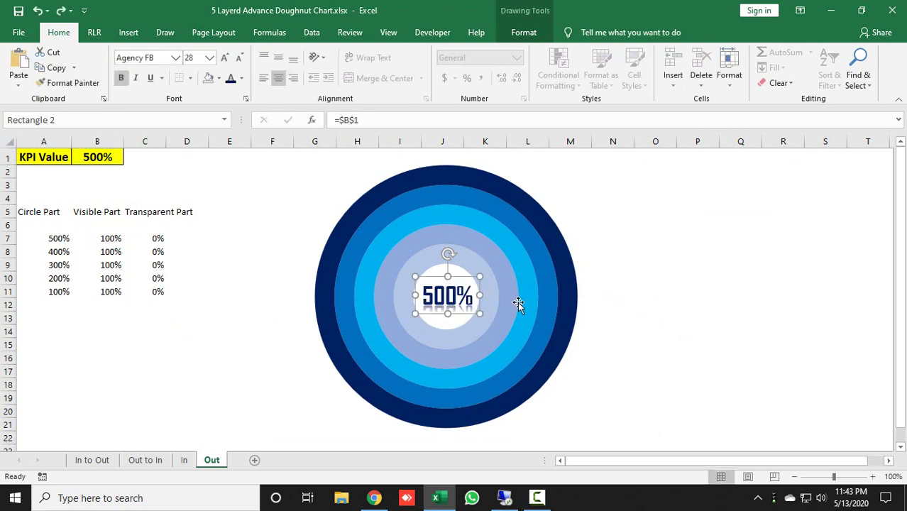
triple_click(369, 119)
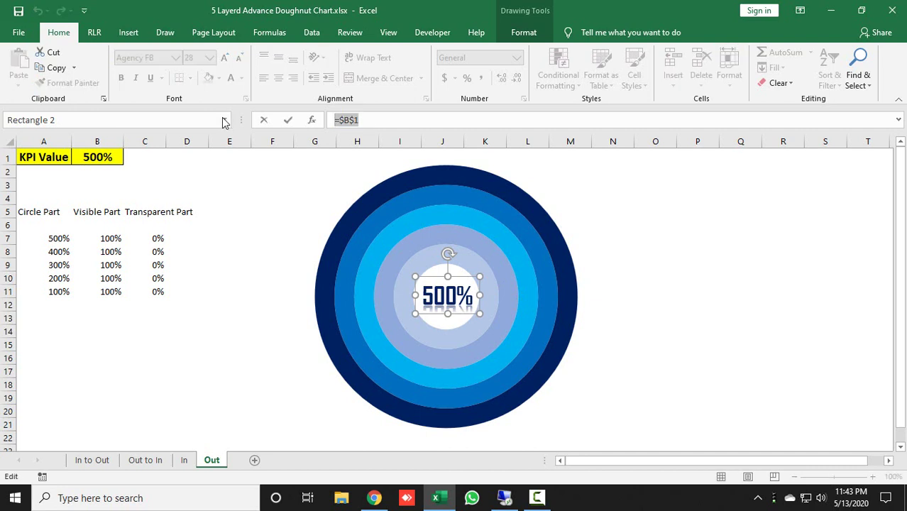
text(=)
click(112, 157)
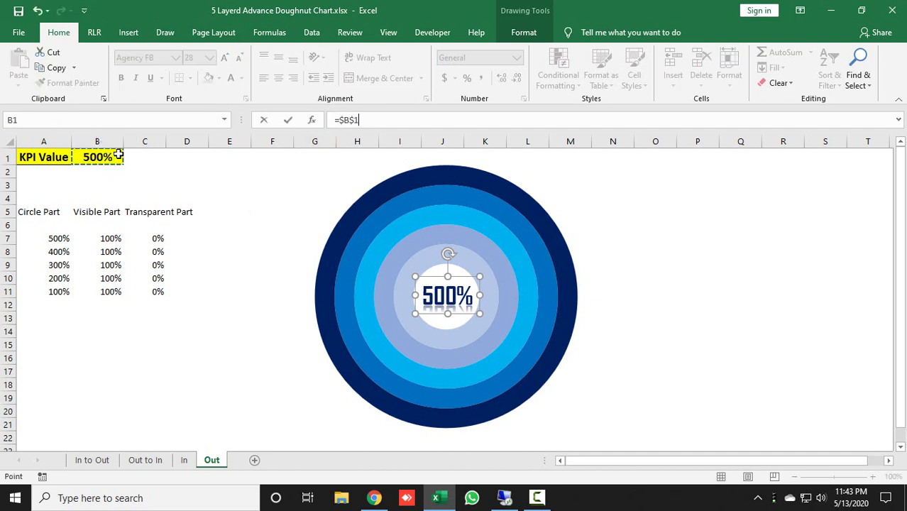
key(Return)
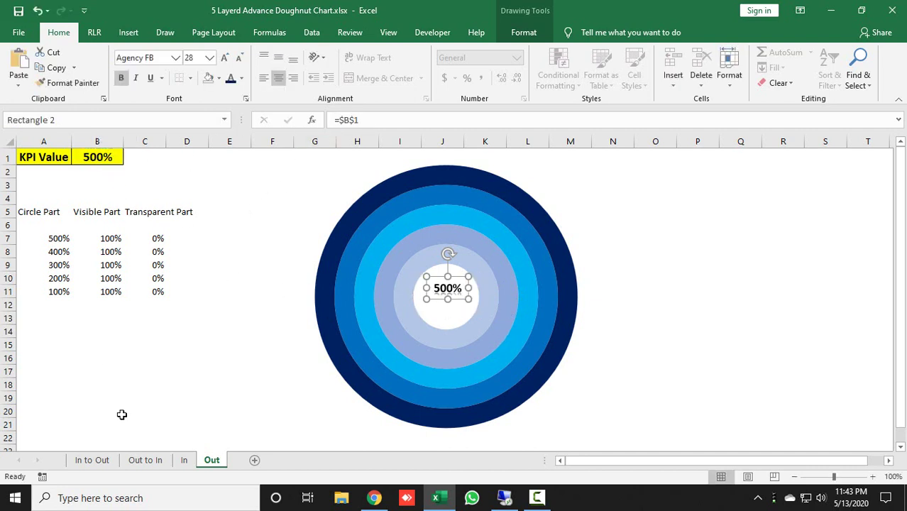
Use Format Painter to copy the In label's formatting onto the Out label.
click(180, 460)
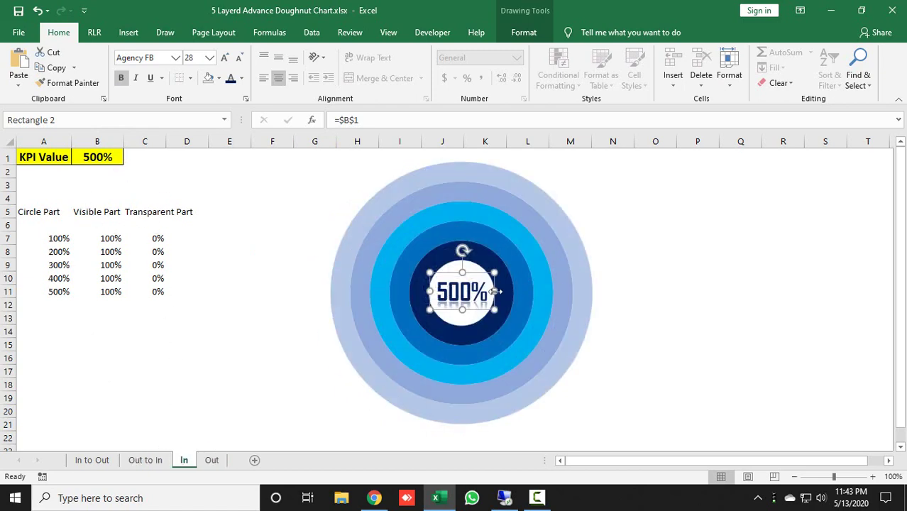
click(71, 84)
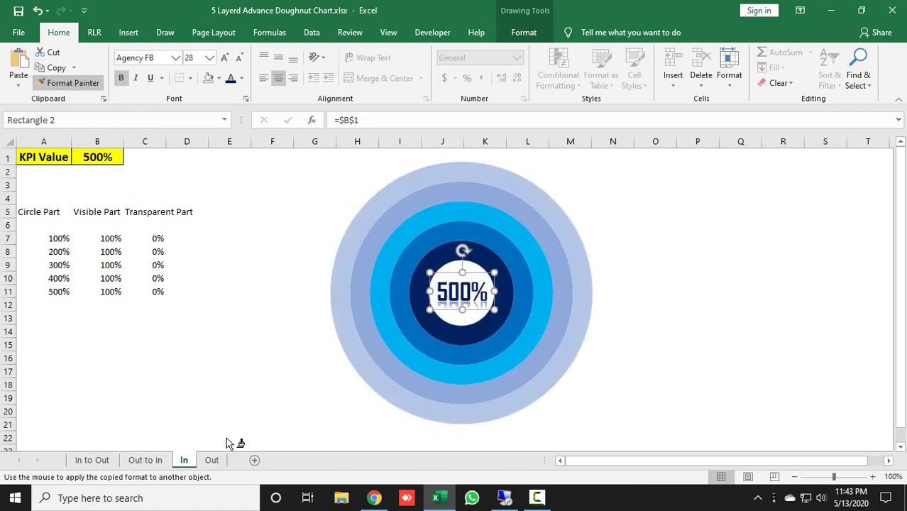
click(212, 460)
click(458, 287)
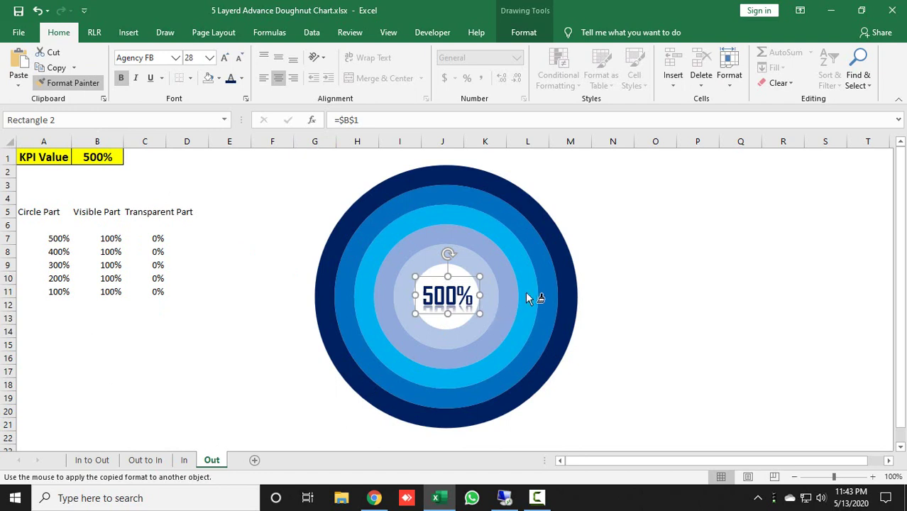
click(698, 251)
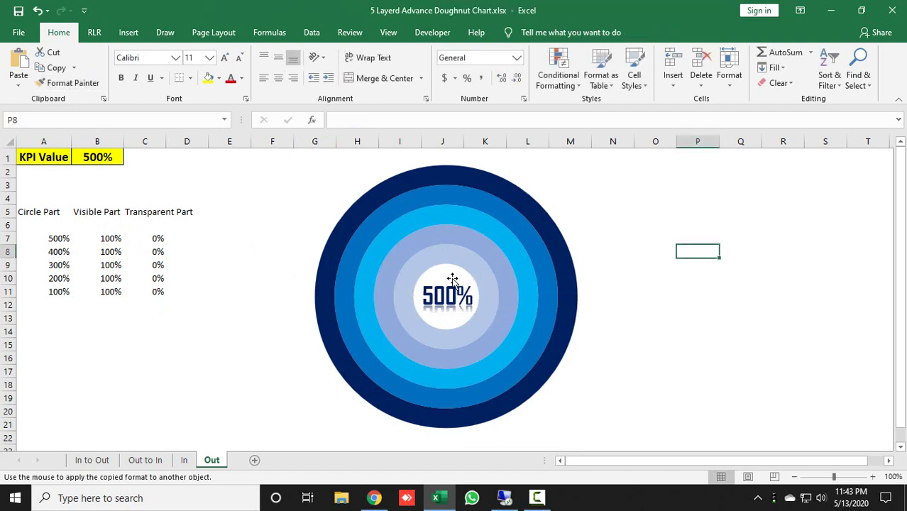
Set the Out sheet's KPI Value in B1 to 45%.
click(112, 157)
text(45%)
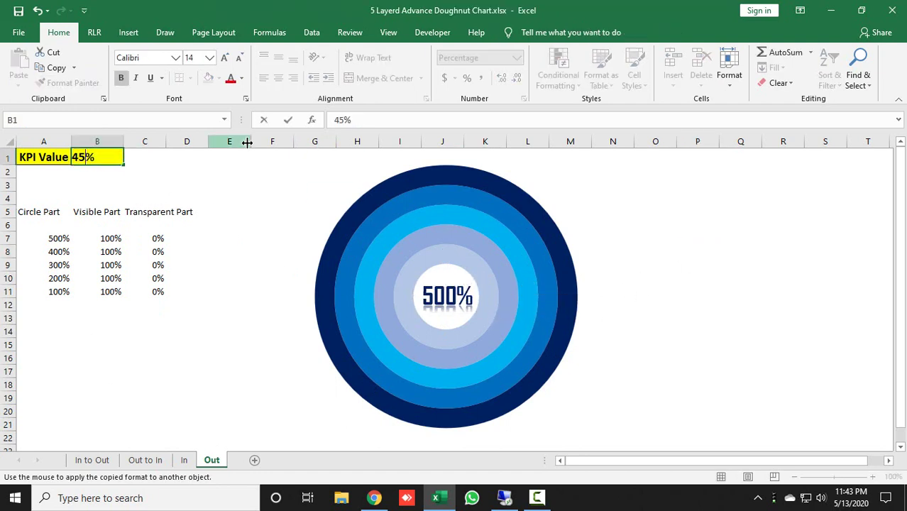
key(Return)
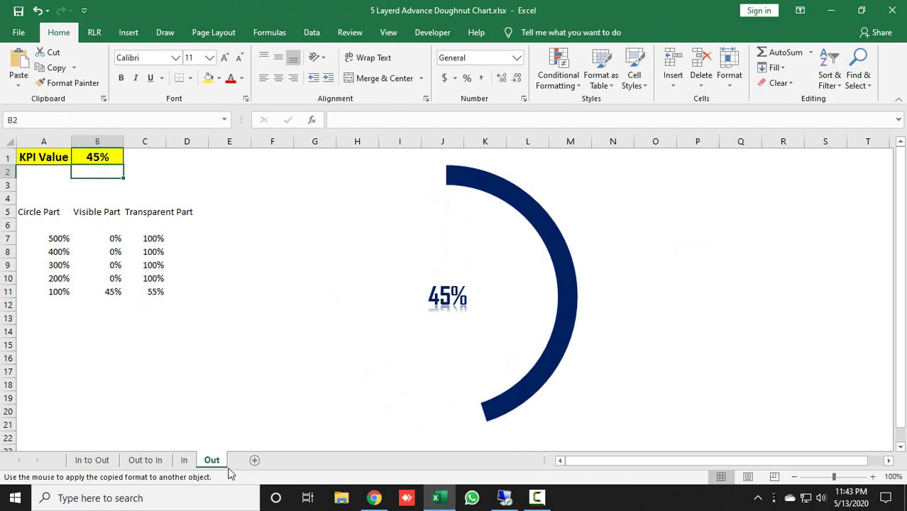
On the In sheet, set the KPI Value in B1 to 250%.
click(188, 461)
click(107, 157)
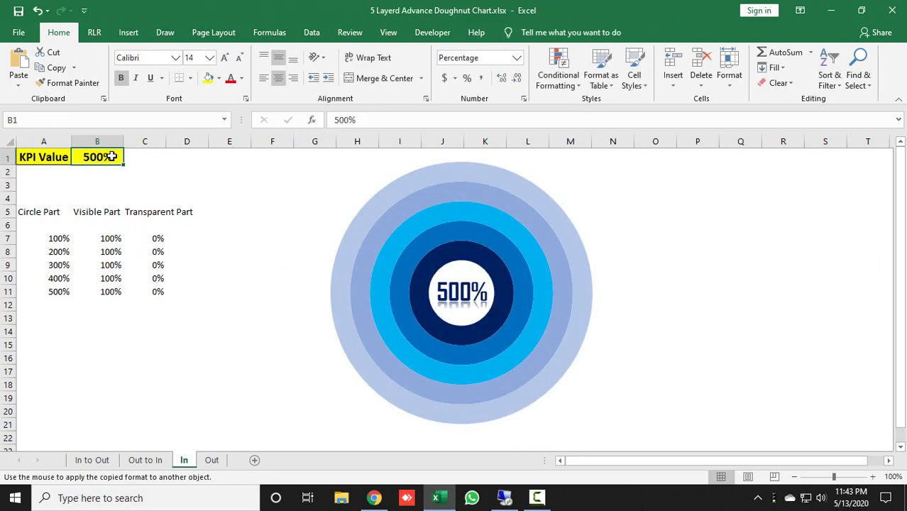
text(250%)
key(Return)
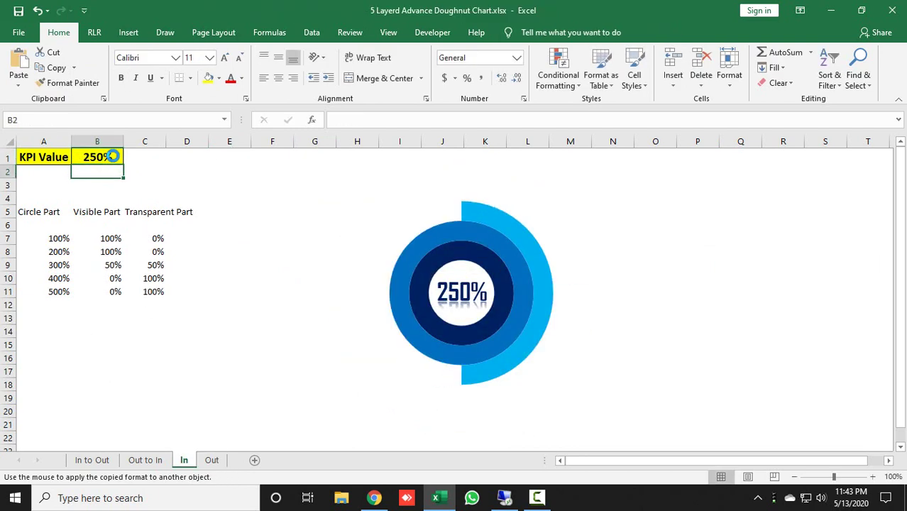